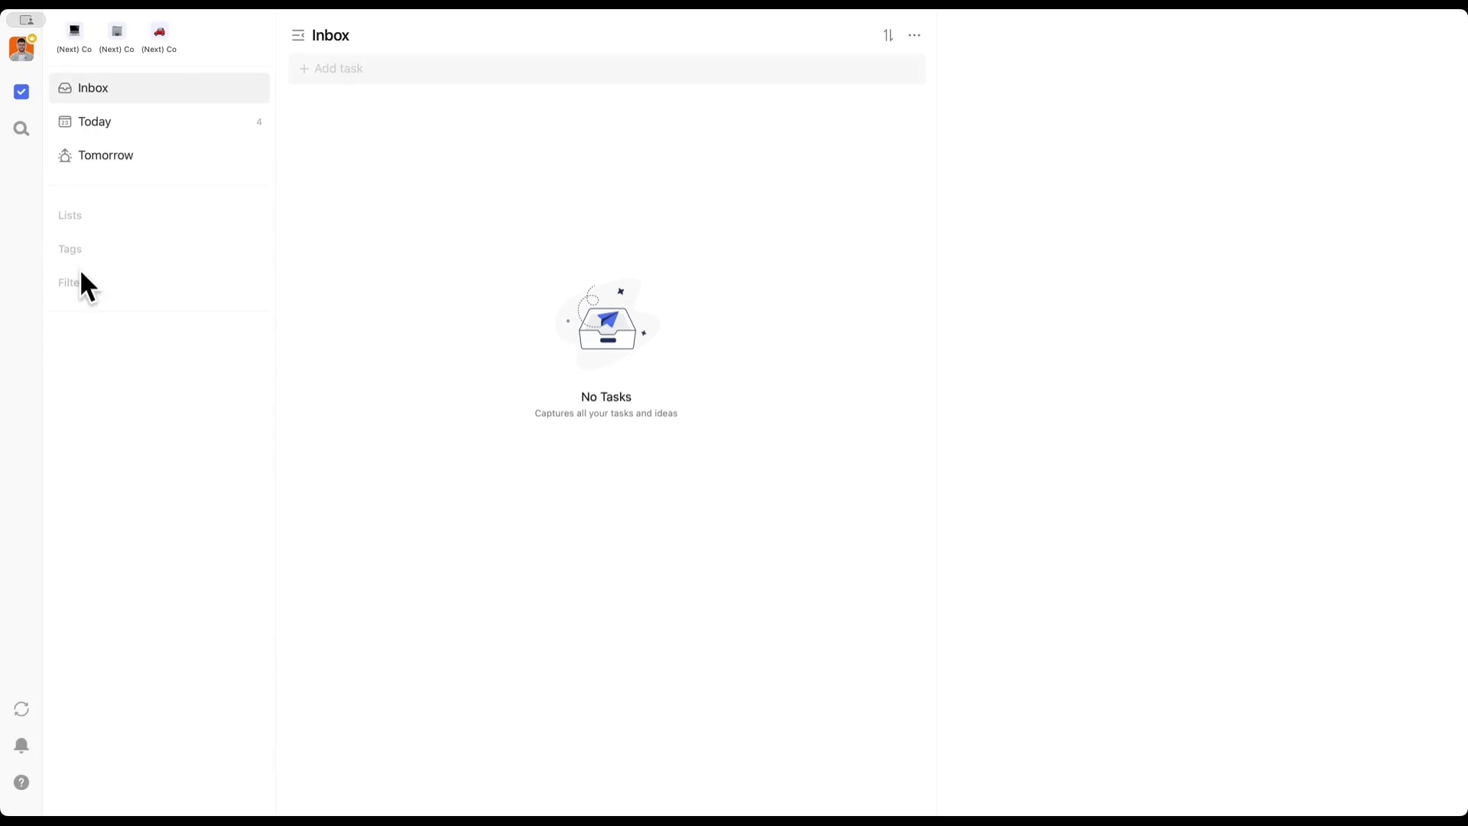
Review the Features and Smart Lists pages of the settings, then close the settings.
click(26, 52)
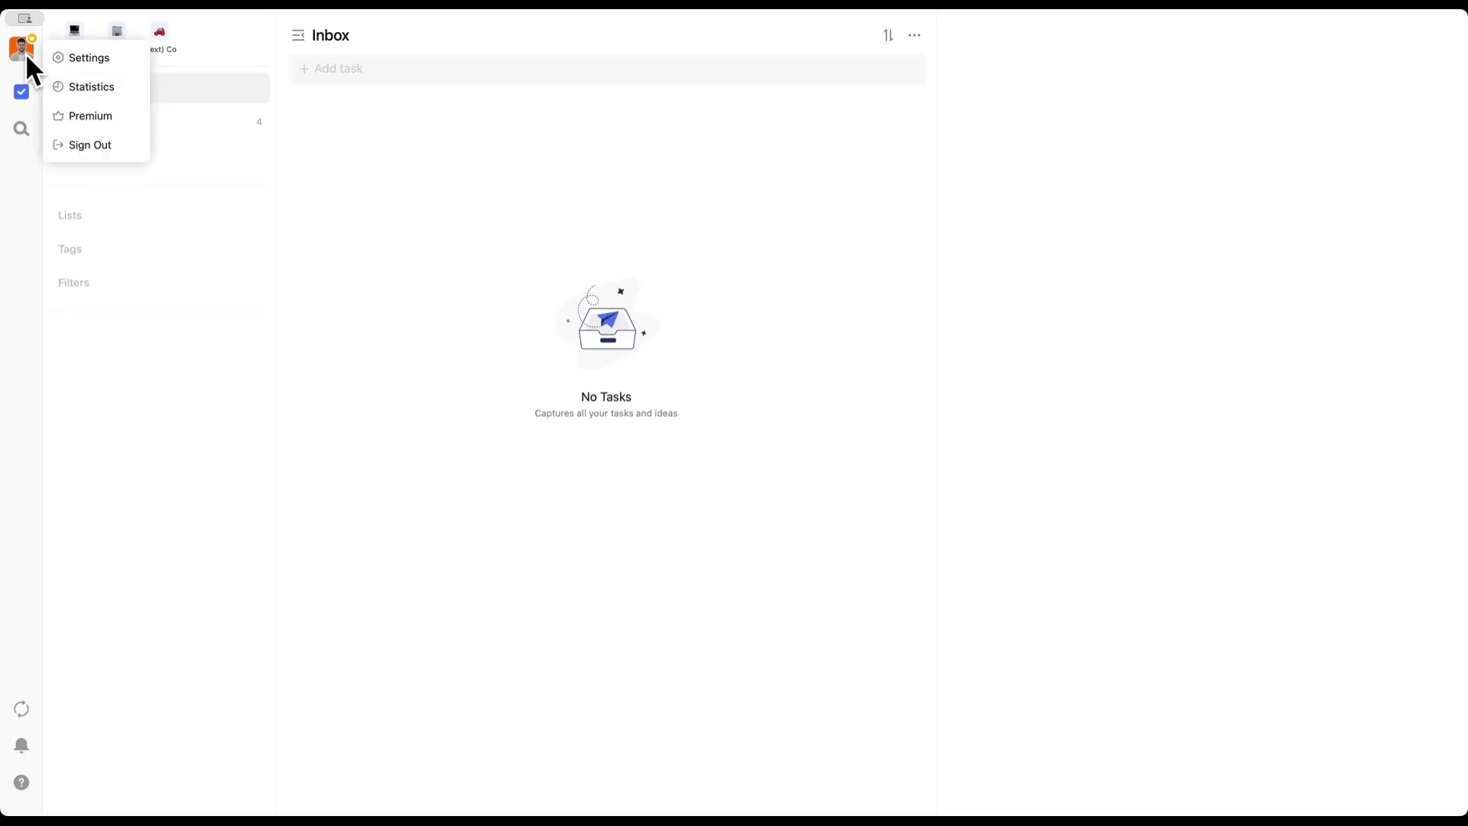
click(72, 59)
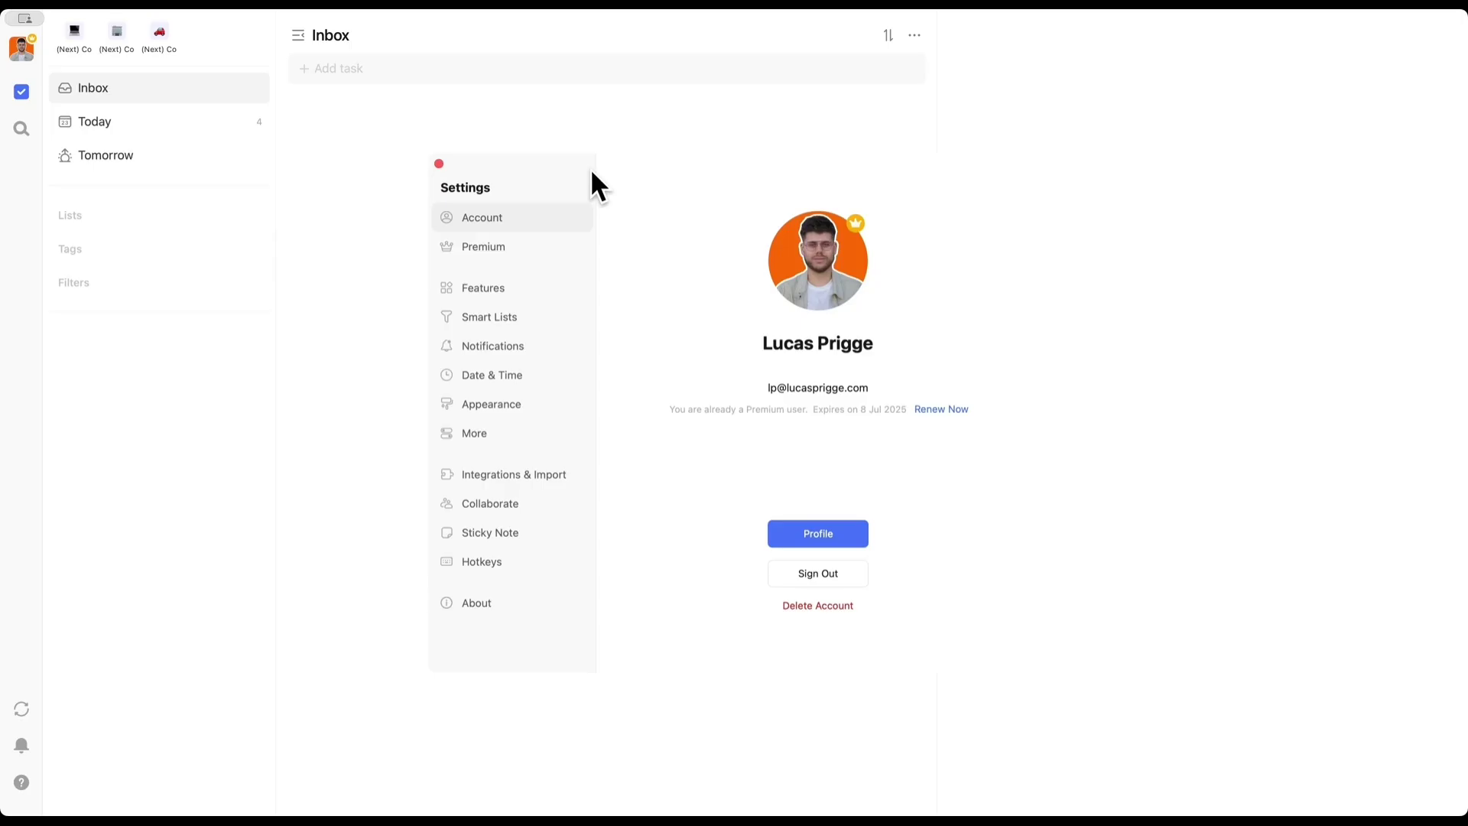
click(513, 290)
scroll(966, 308, down, 1)
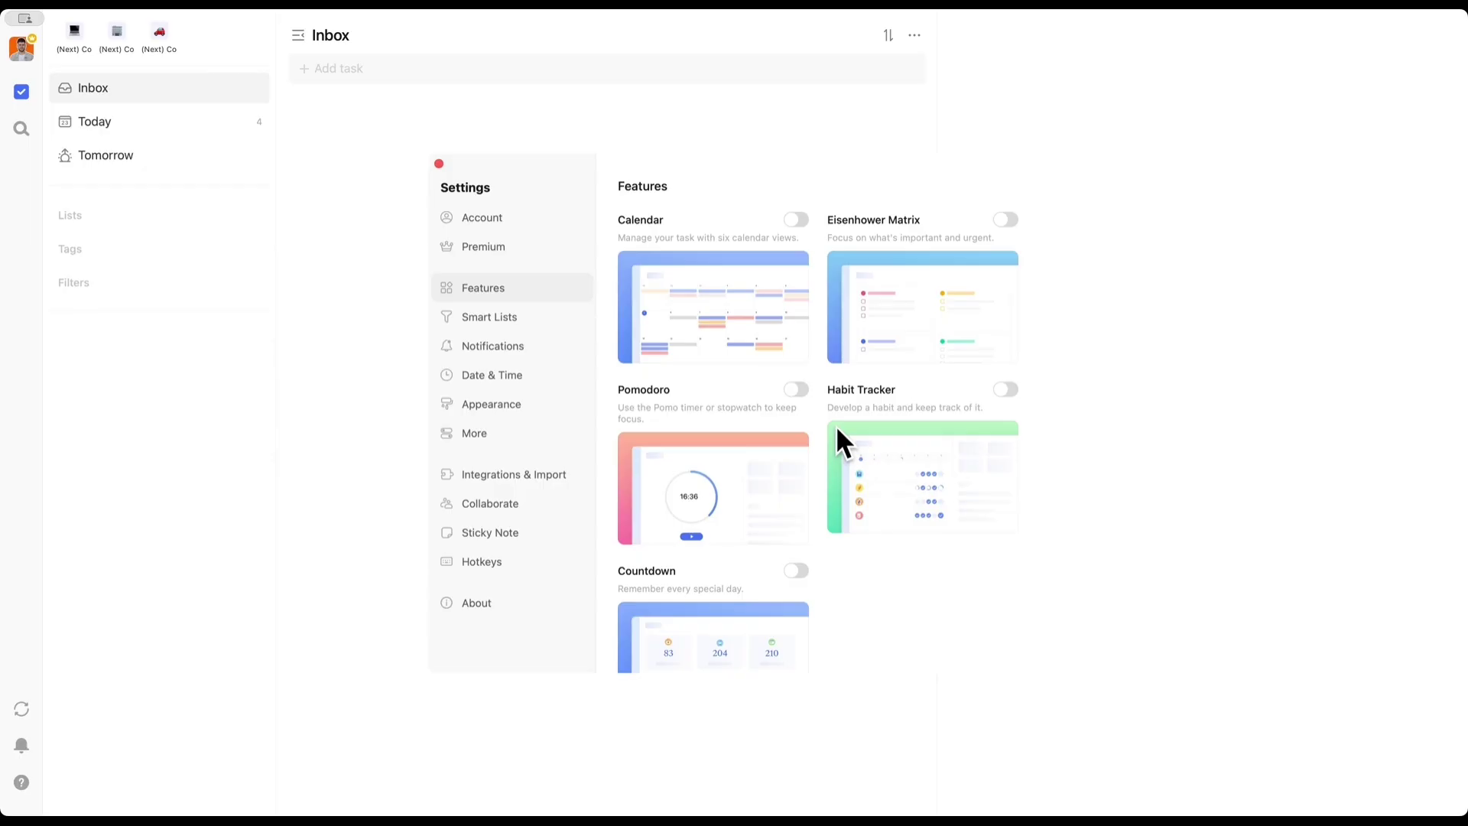
click(559, 327)
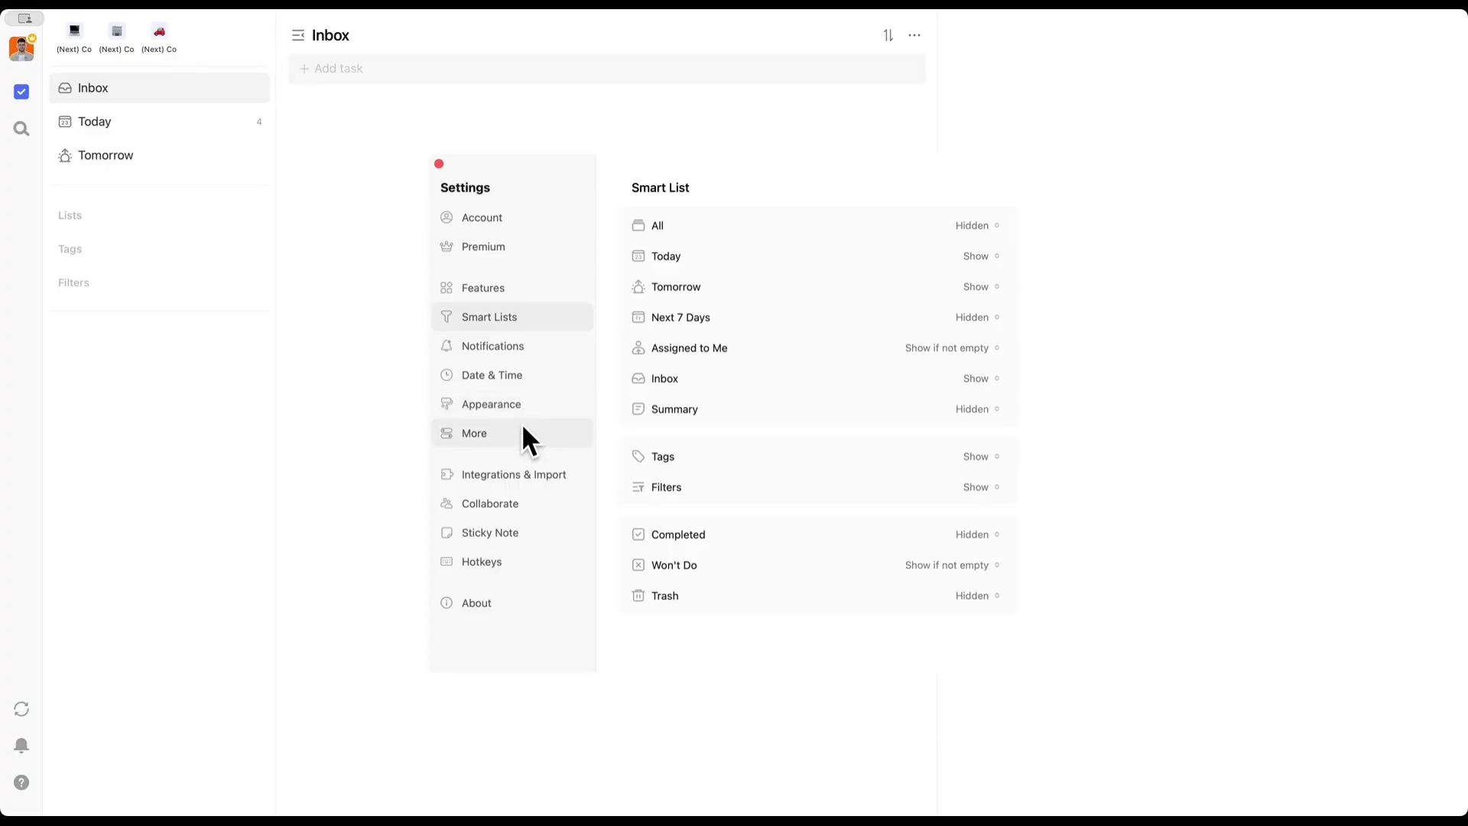
click(438, 164)
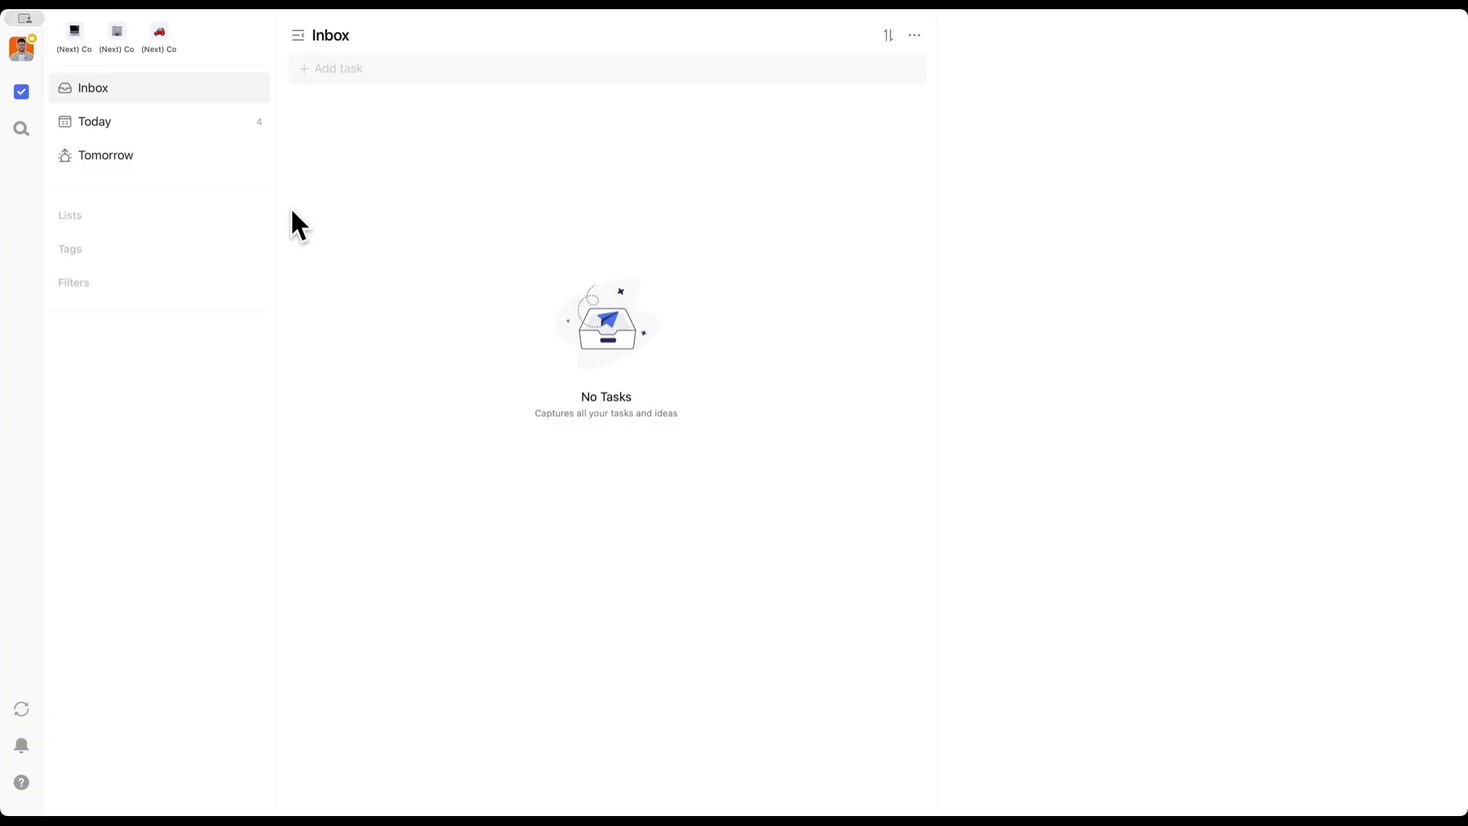
Add a task named "idea" to the Inbox.
click(365, 82)
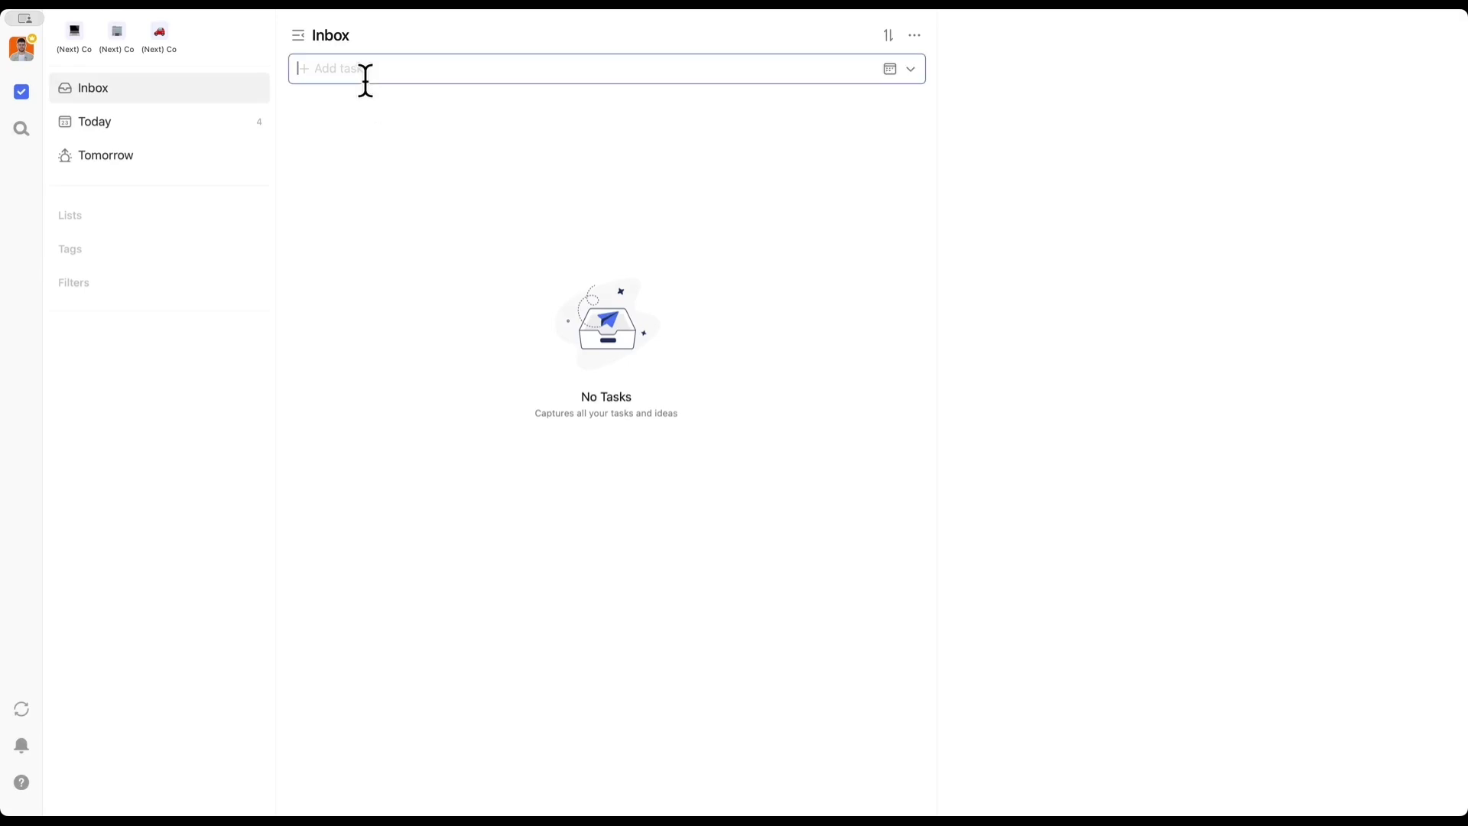
text(idea)
key(Return)
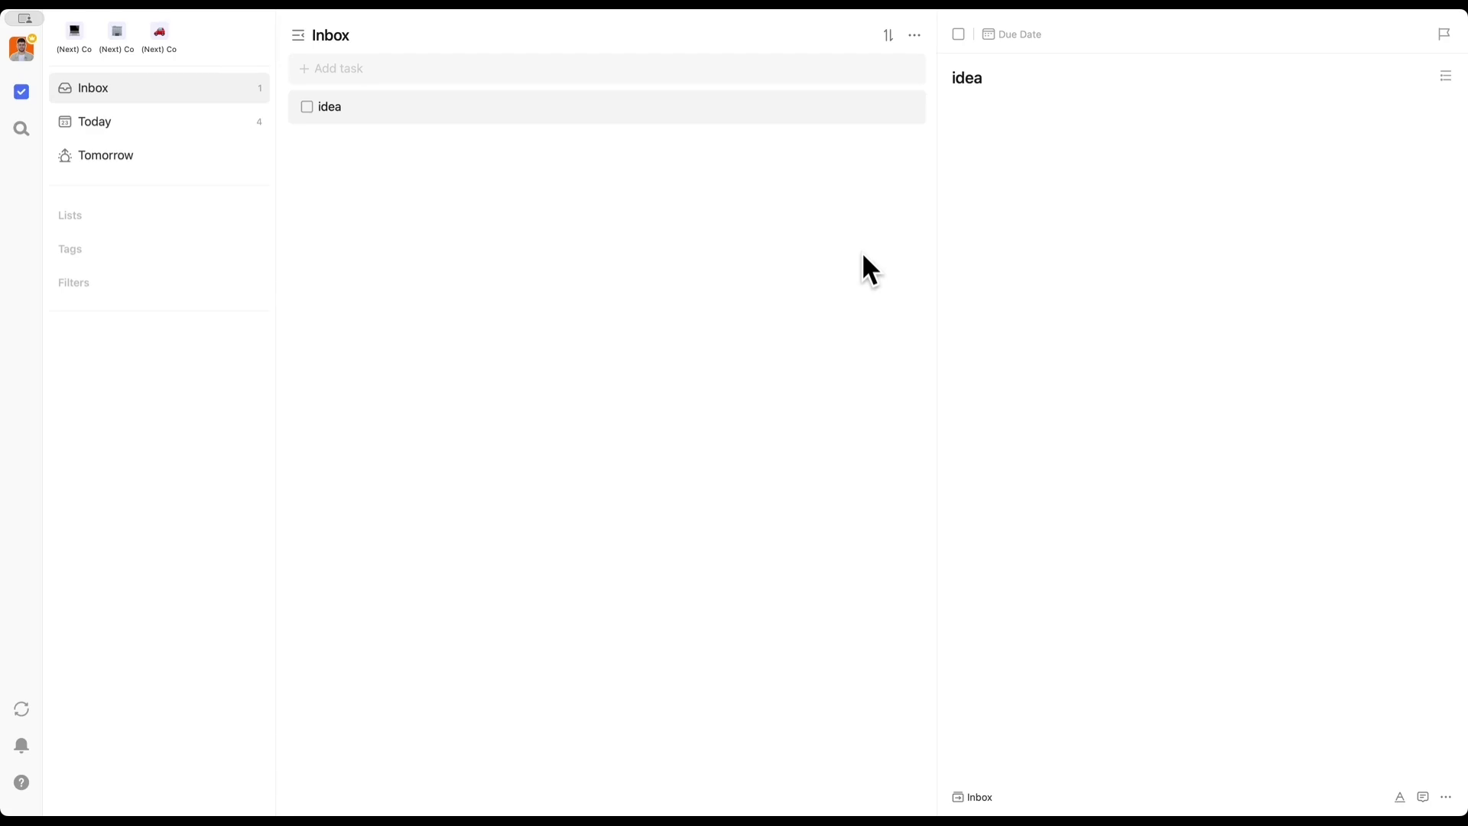
Expand the Lists section and the Focus Area folder, and open the Focus Area Dashboard list.
click(52, 214)
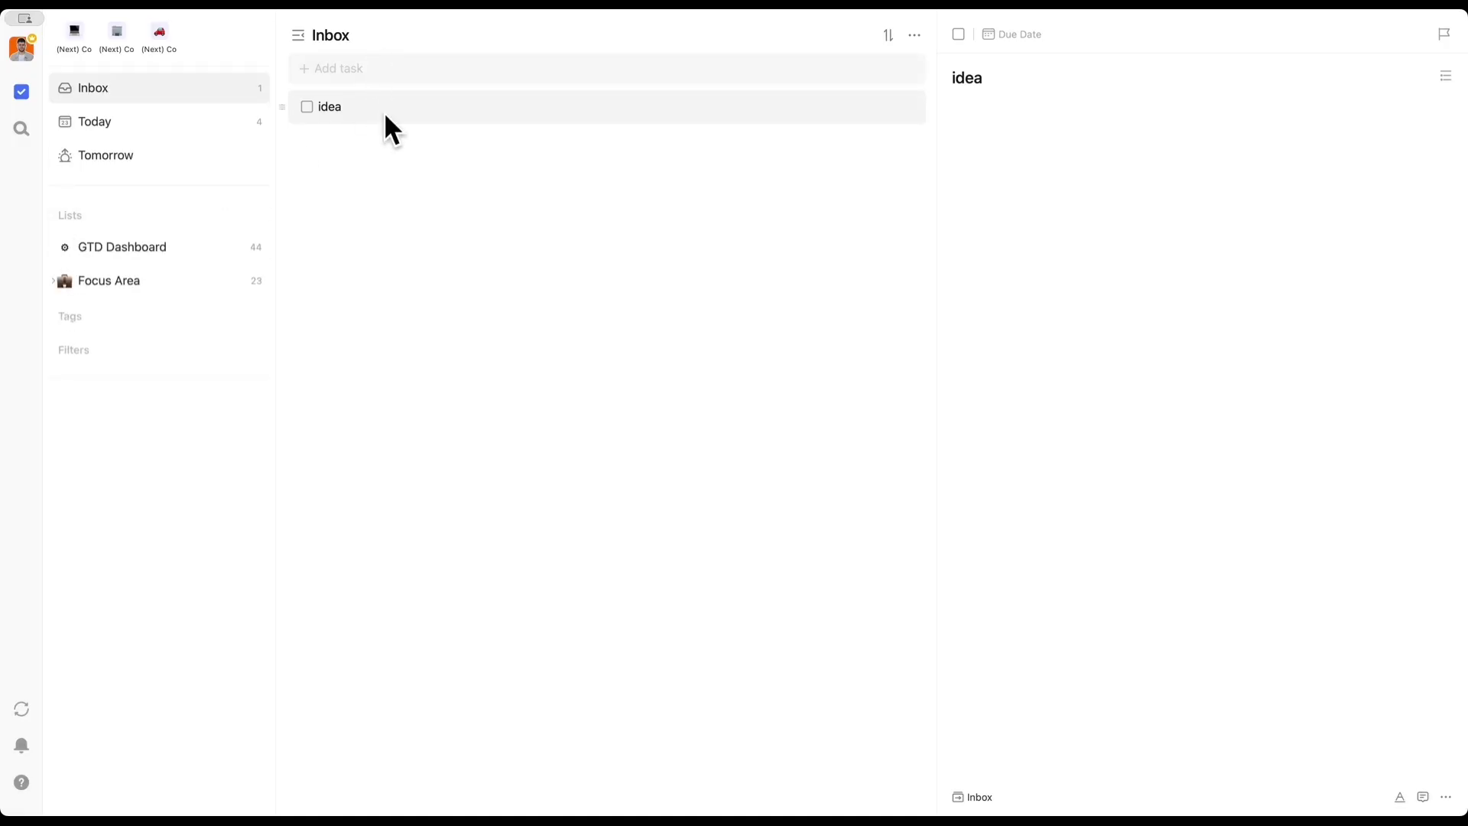
click(53, 281)
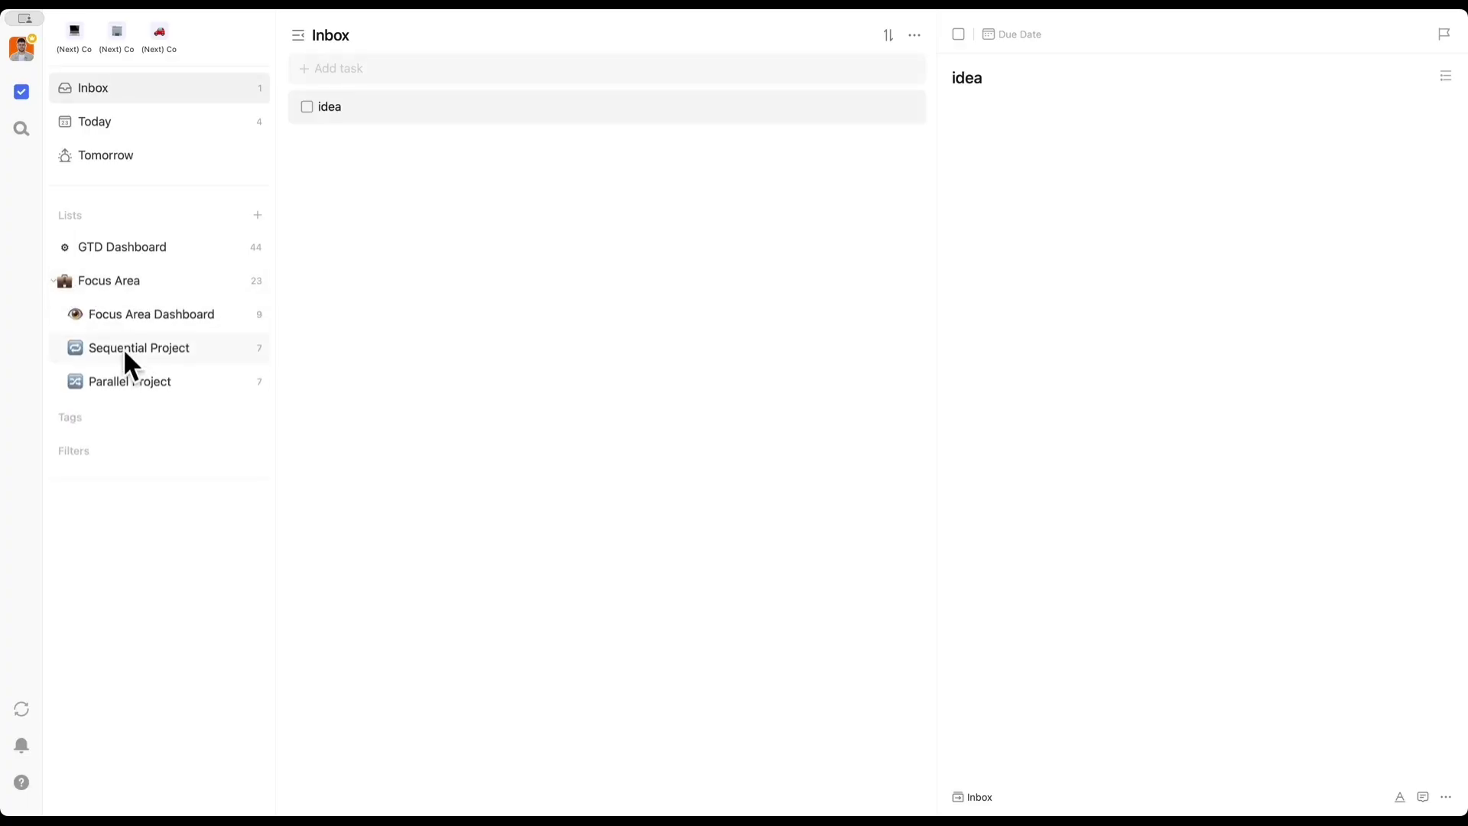
click(99, 283)
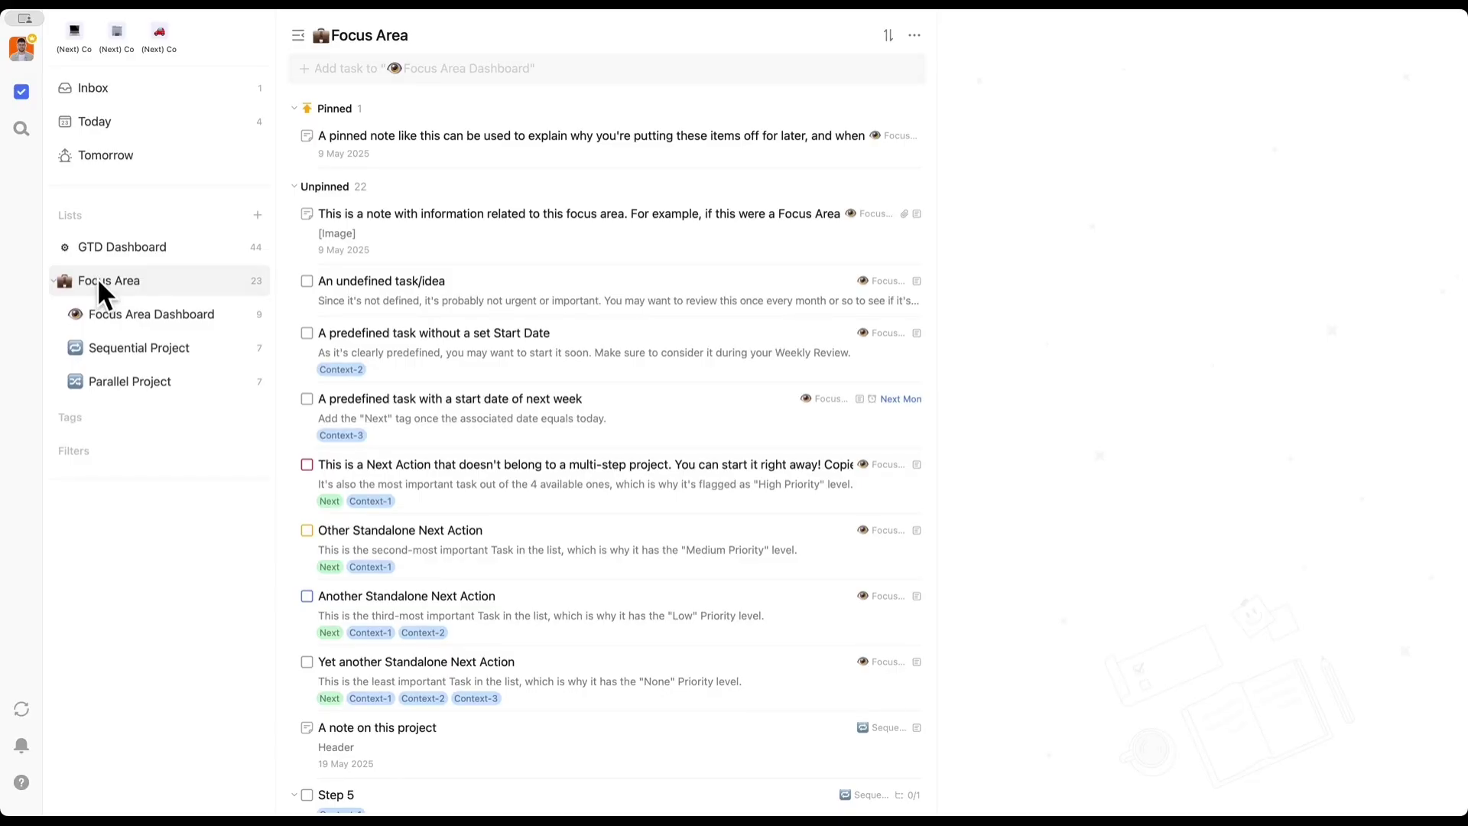
click(117, 312)
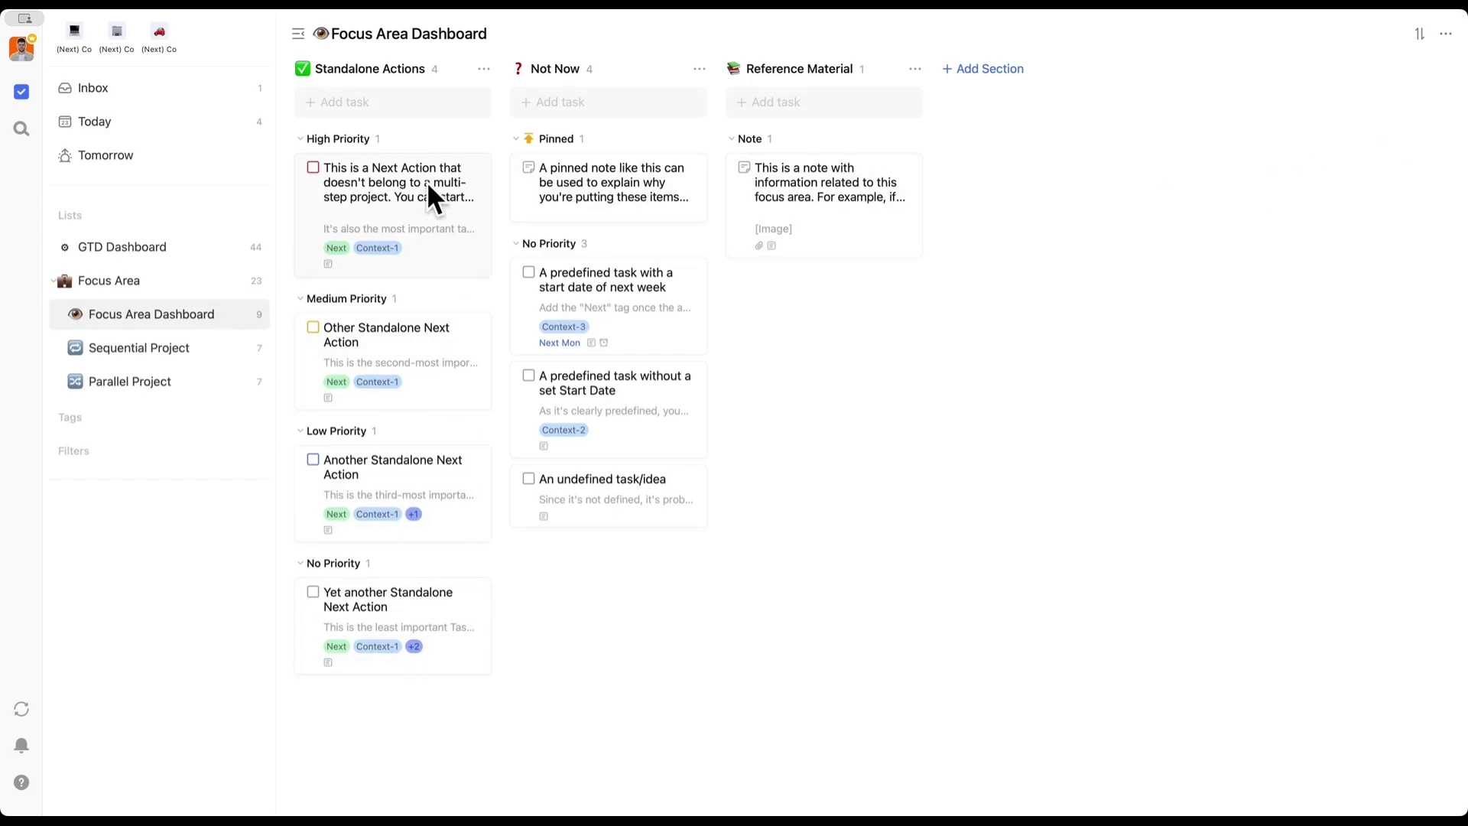
Examine the priority of the high-priority standalone action and the dashboard's grouping and sorting options.
mouse_move(428, 183)
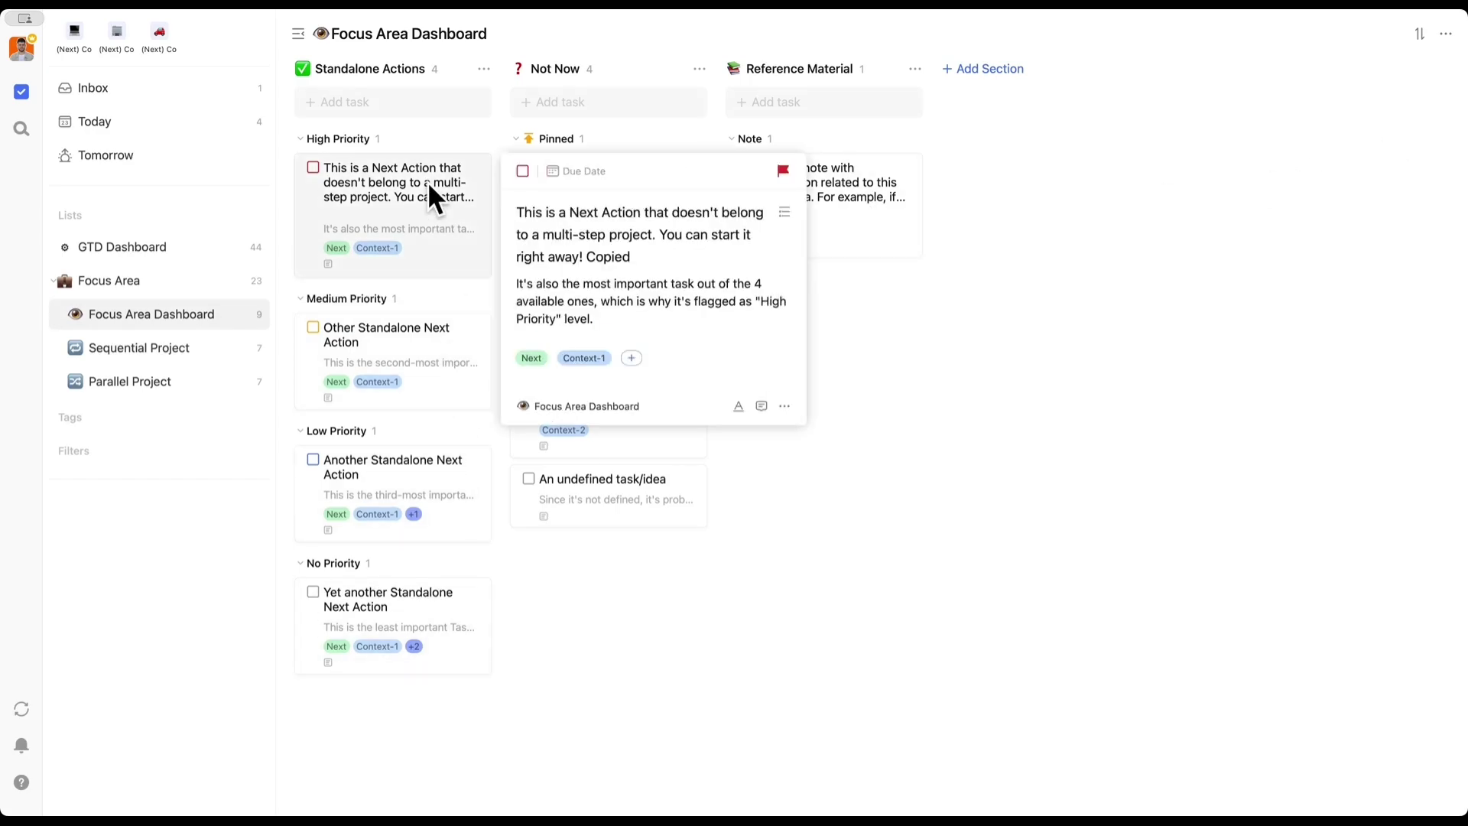
click(782, 171)
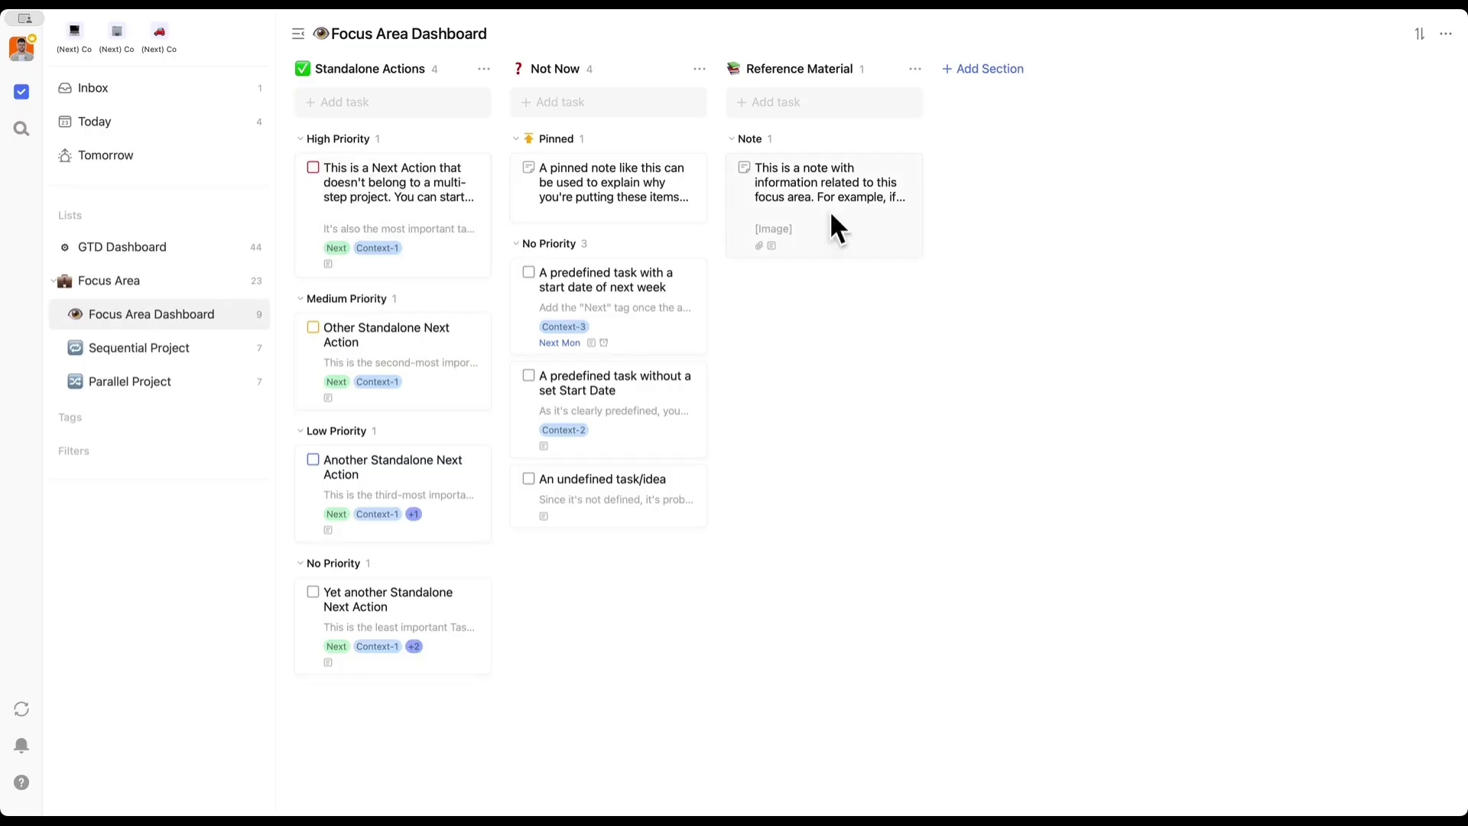
click(1420, 35)
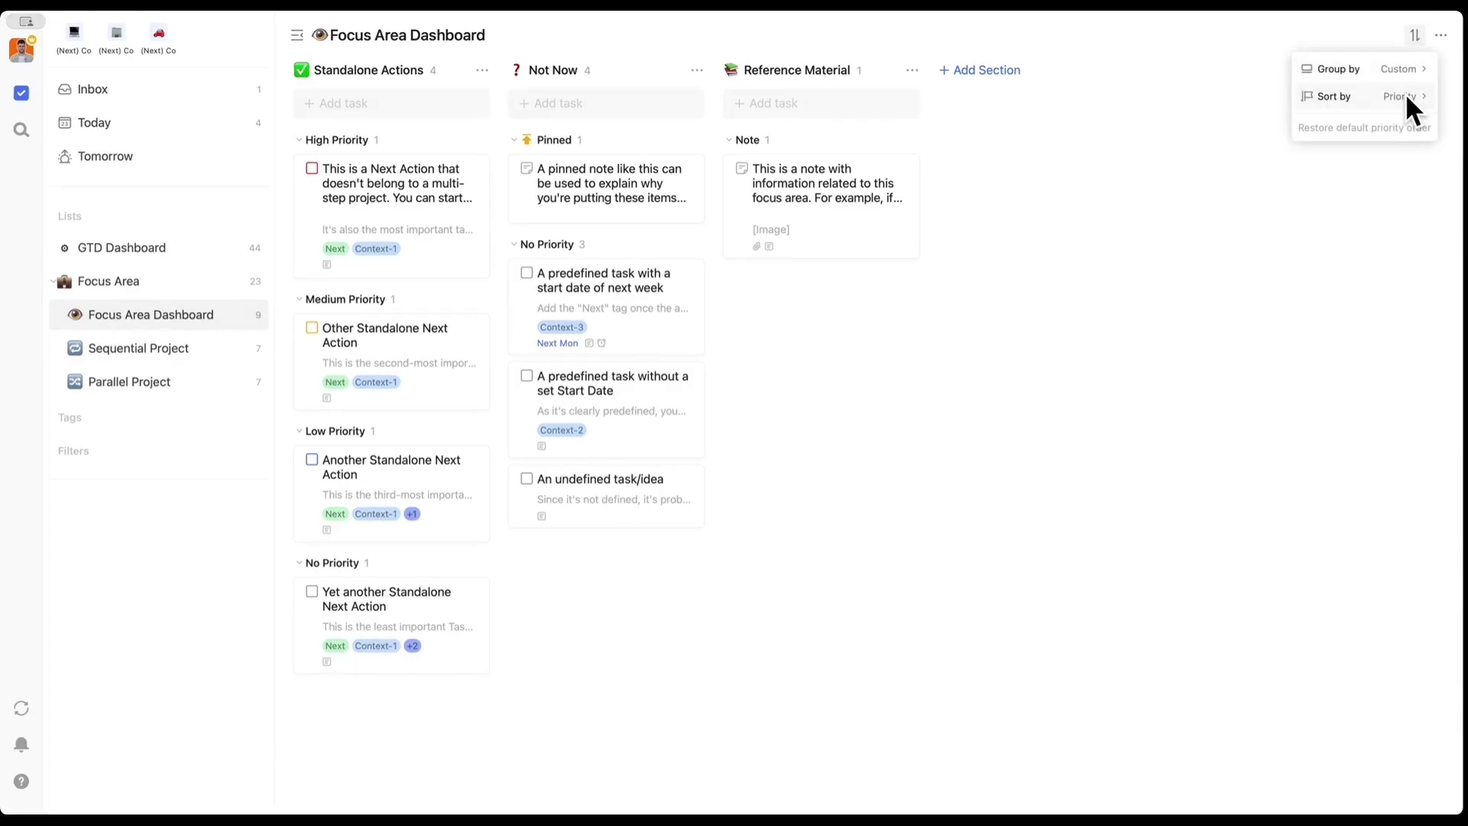
click(1365, 177)
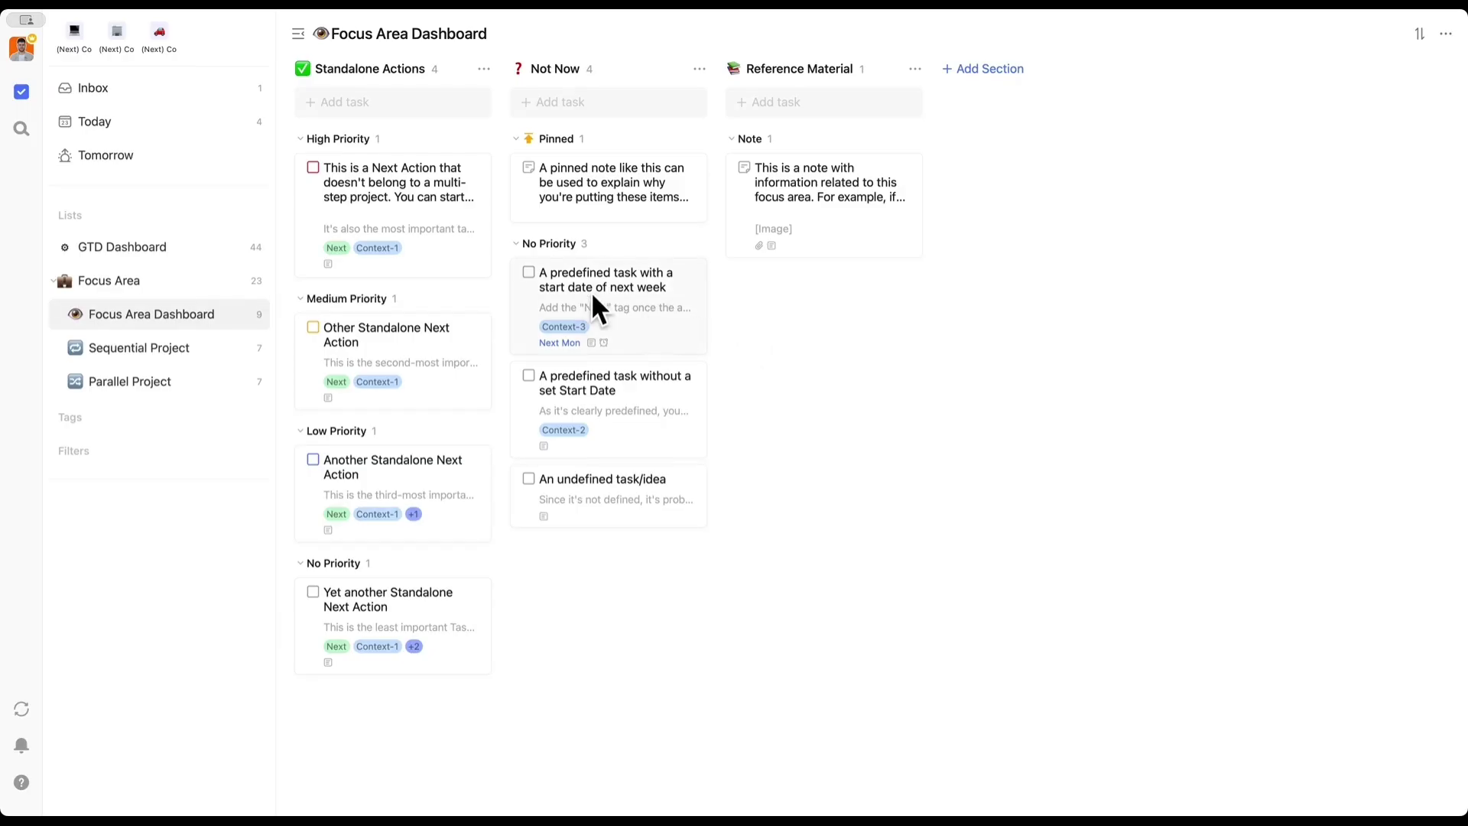
Inspect the date settings of the Not Now task with a start date of next week, and expand the Tags section.
click(552, 282)
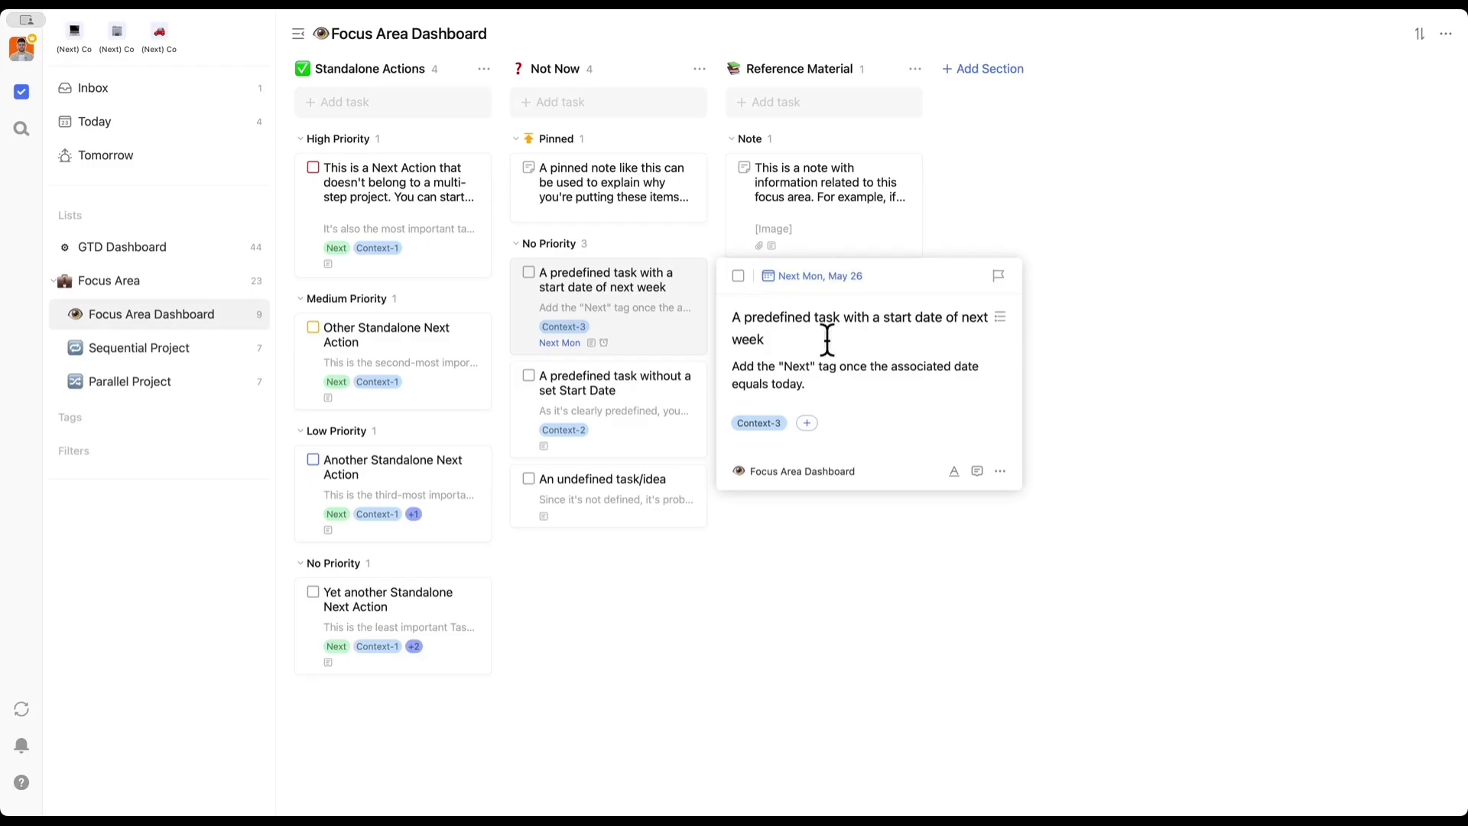
click(829, 277)
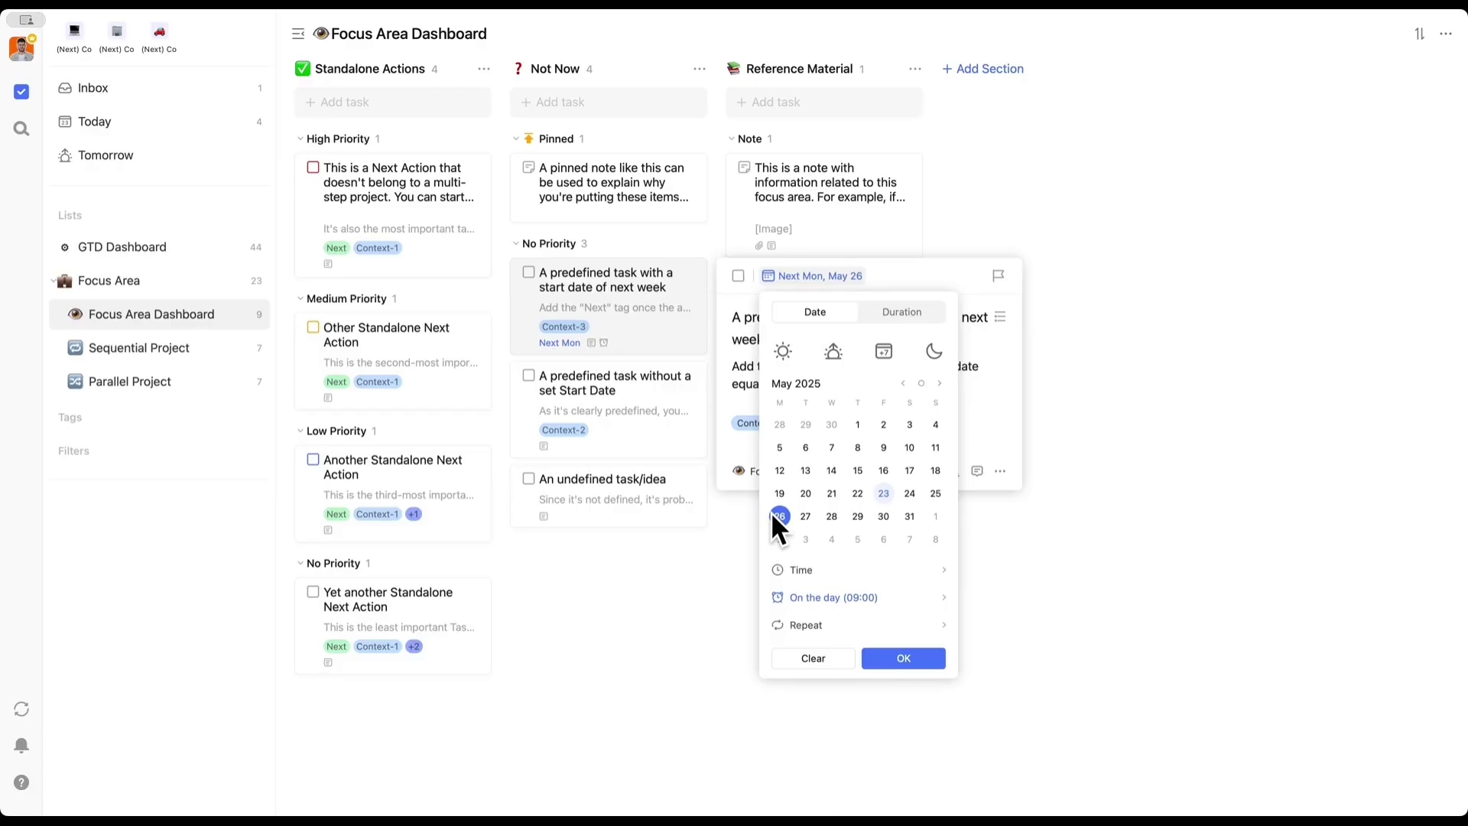
click(934, 265)
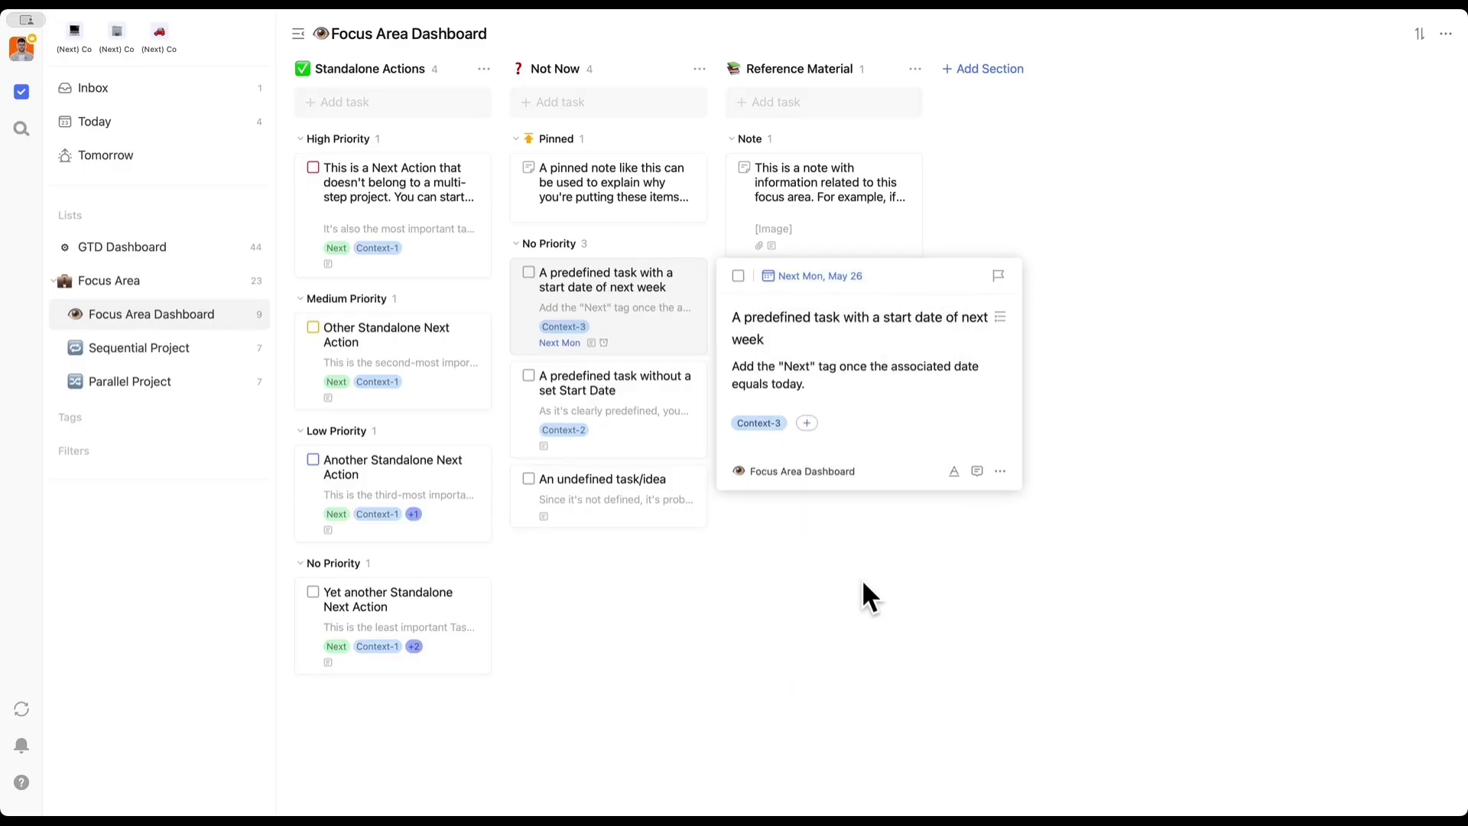
click(870, 596)
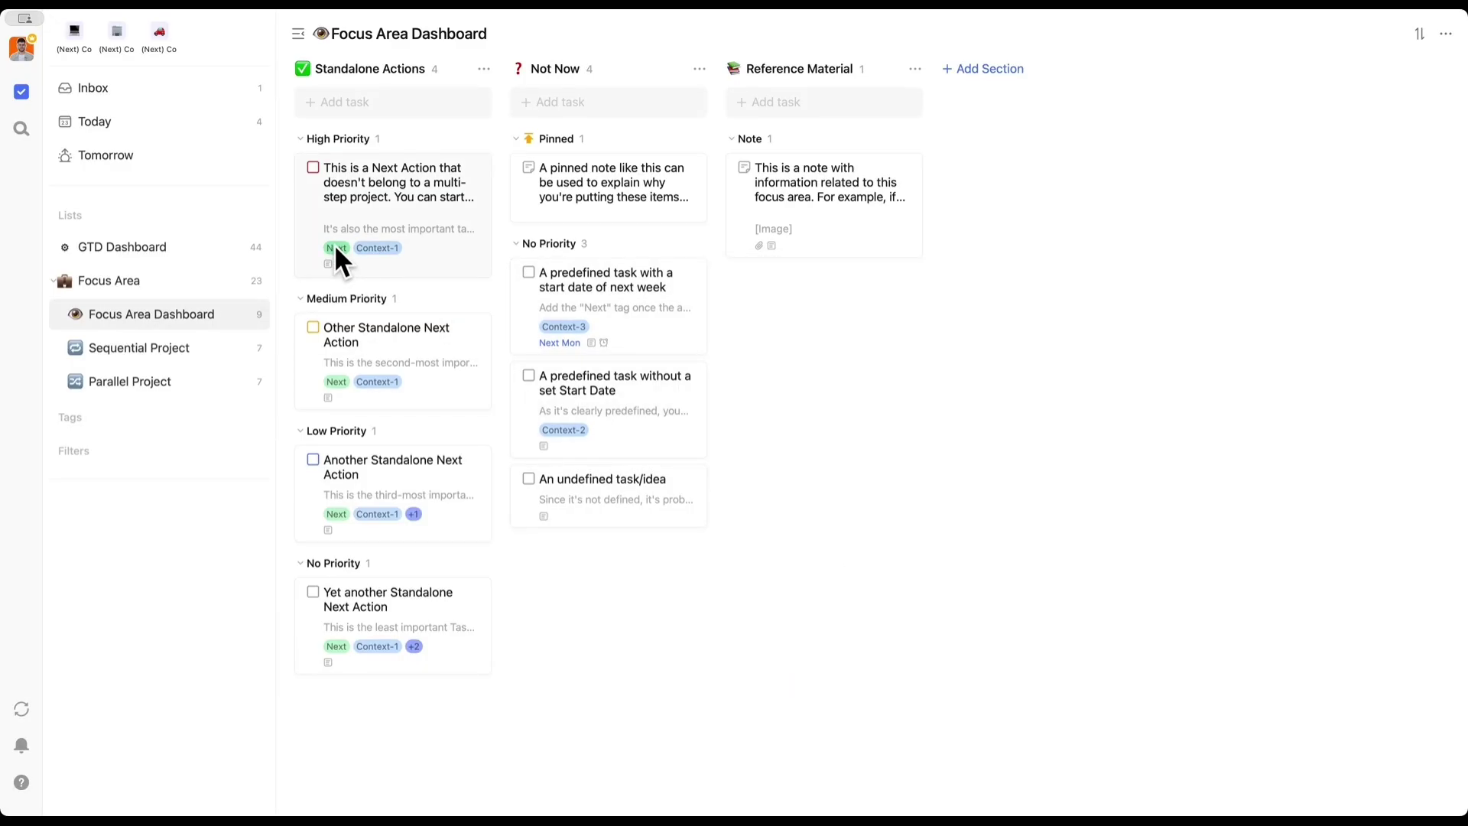
click(52, 413)
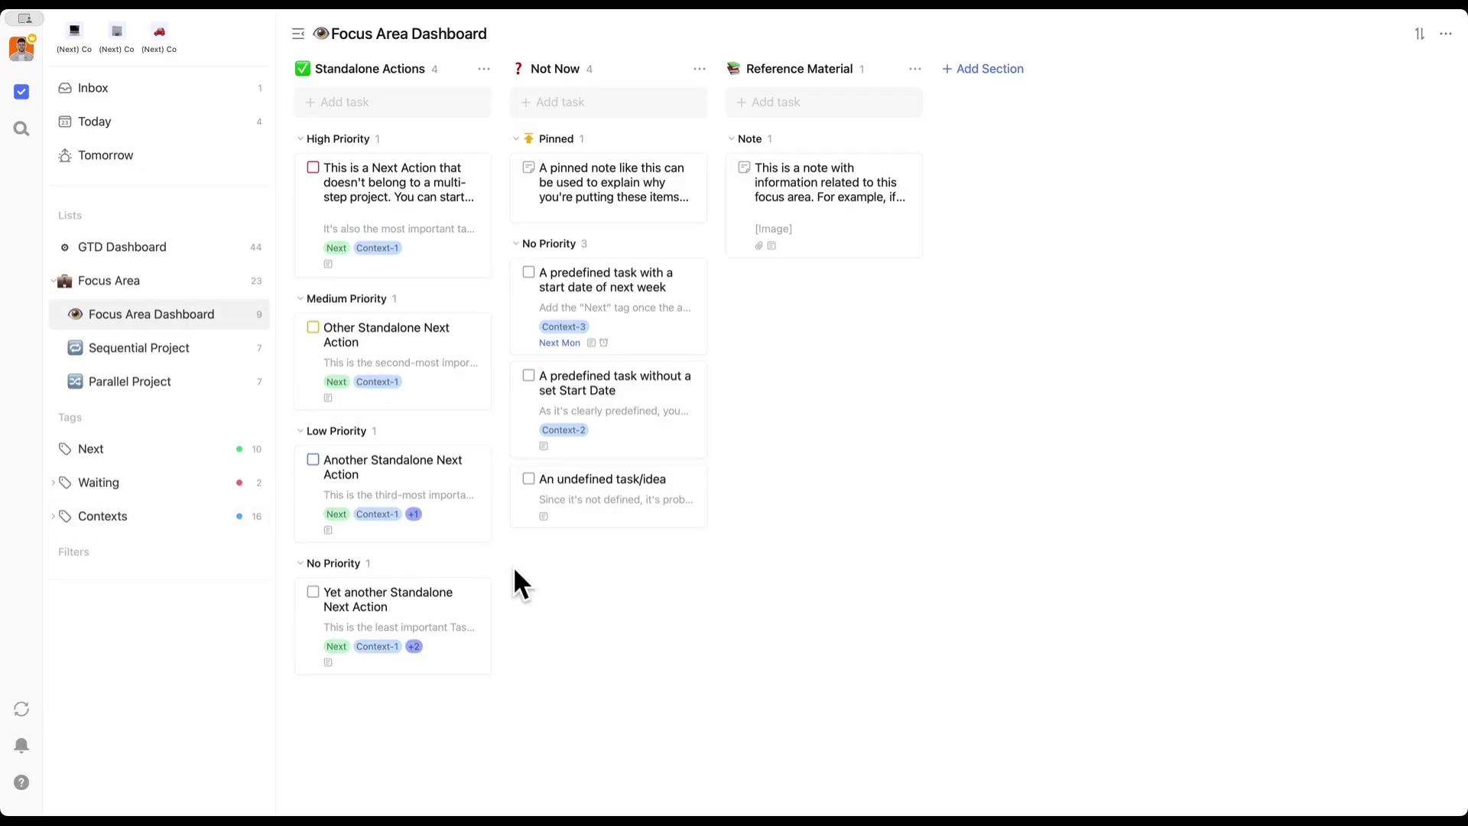
Add the Next tag to the predefined task with a start date of next week.
click(675, 294)
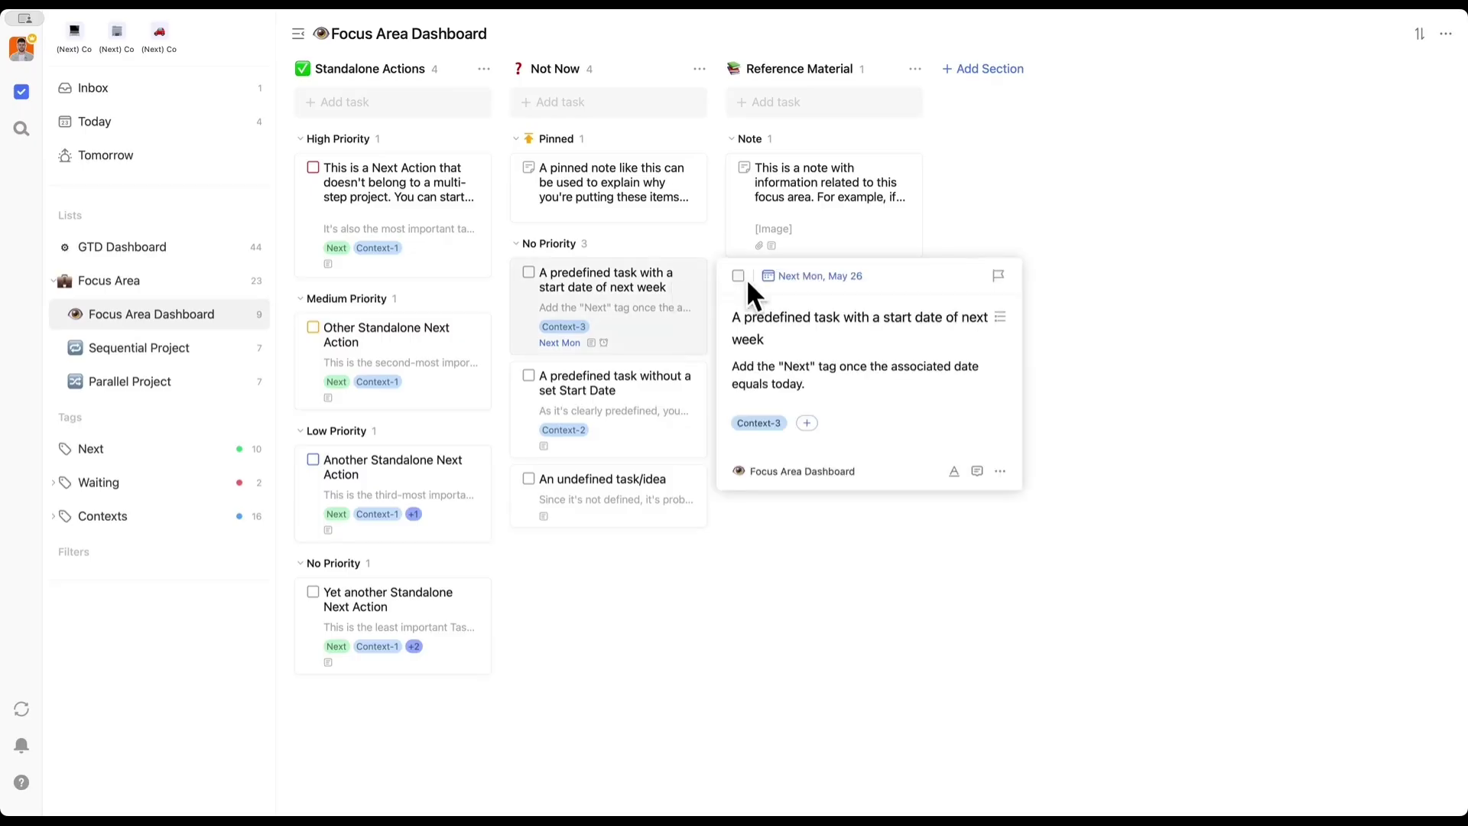
drag(734, 367, 845, 387)
click(848, 385)
click(809, 422)
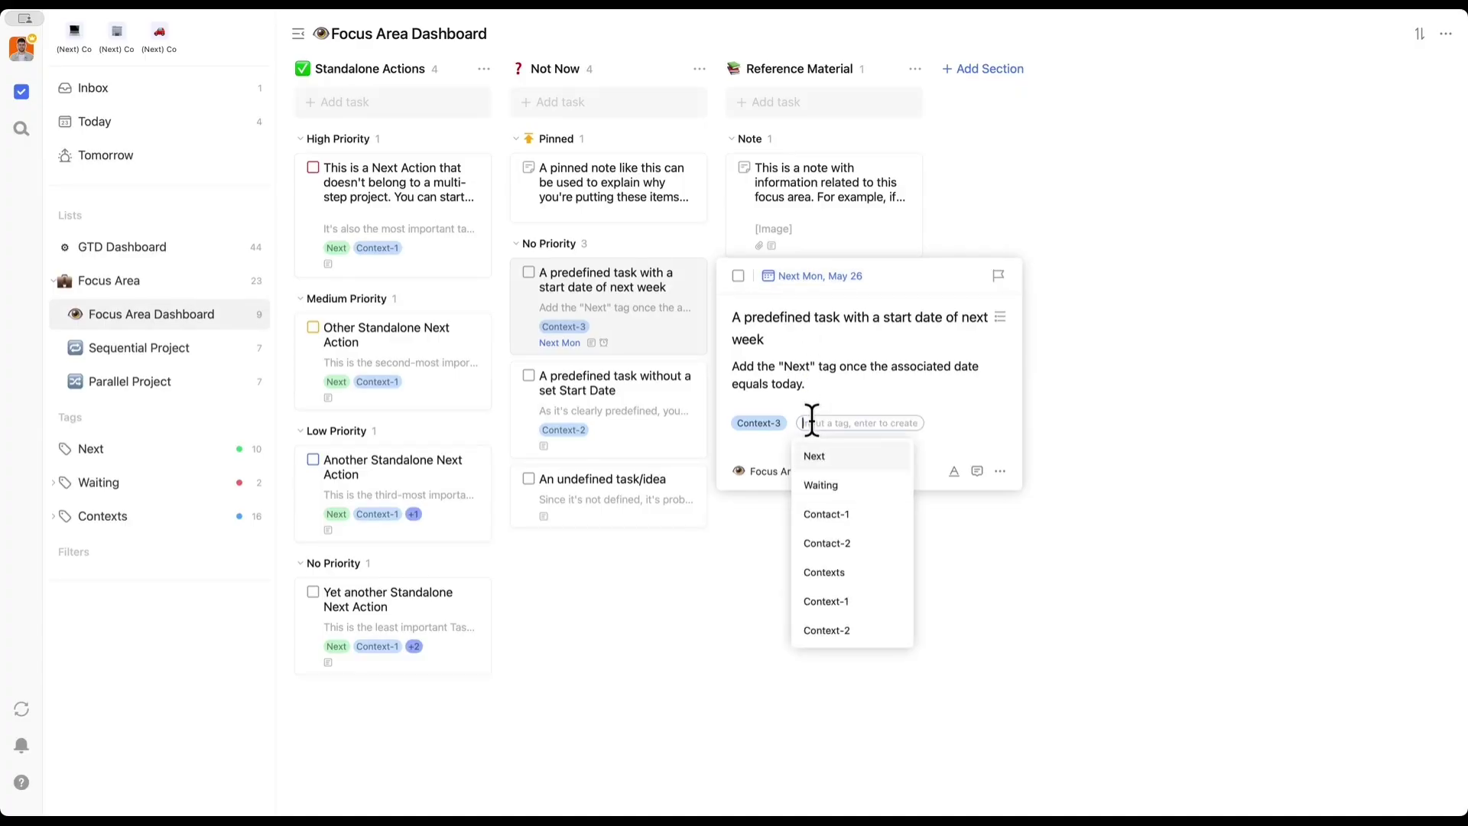
click(813, 455)
click(818, 508)
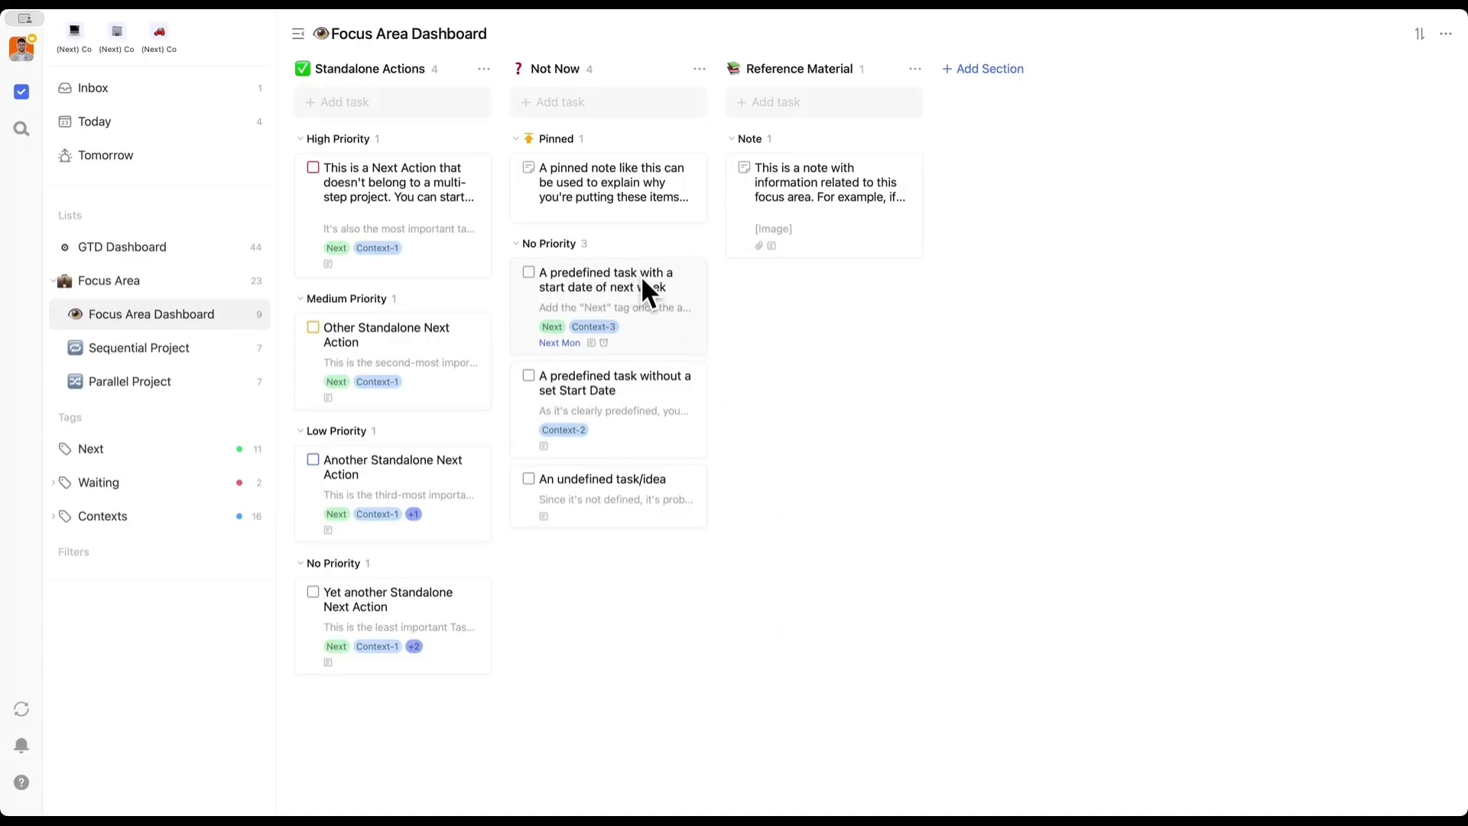
Remove the Next tag from the predefined task with a start date of next week.
mouse_move(640, 275)
mouse_down()
mouse_move(416, 287)
mouse_move(636, 291)
mouse_up()
click(649, 296)
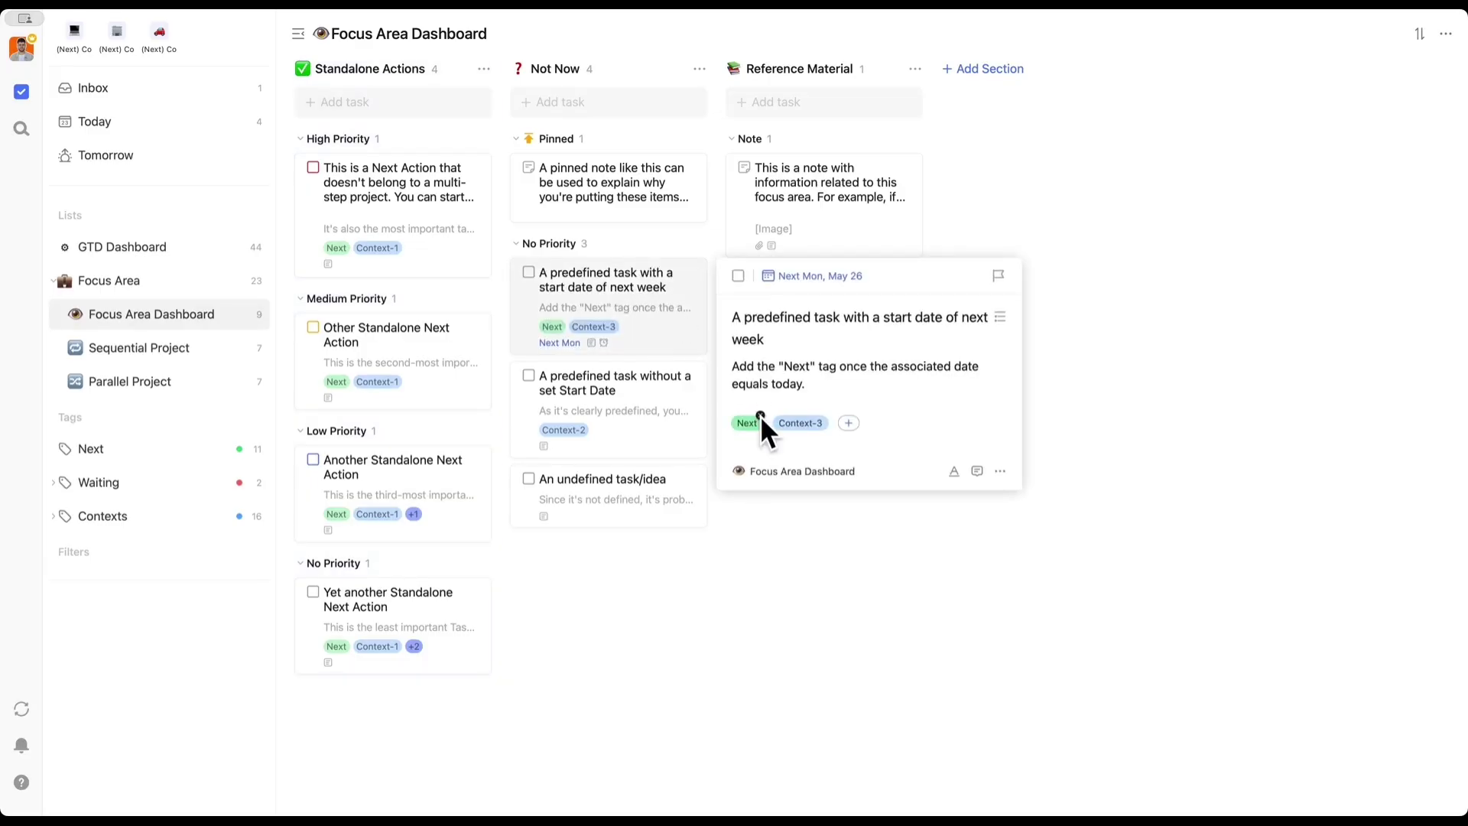
click(760, 417)
click(794, 521)
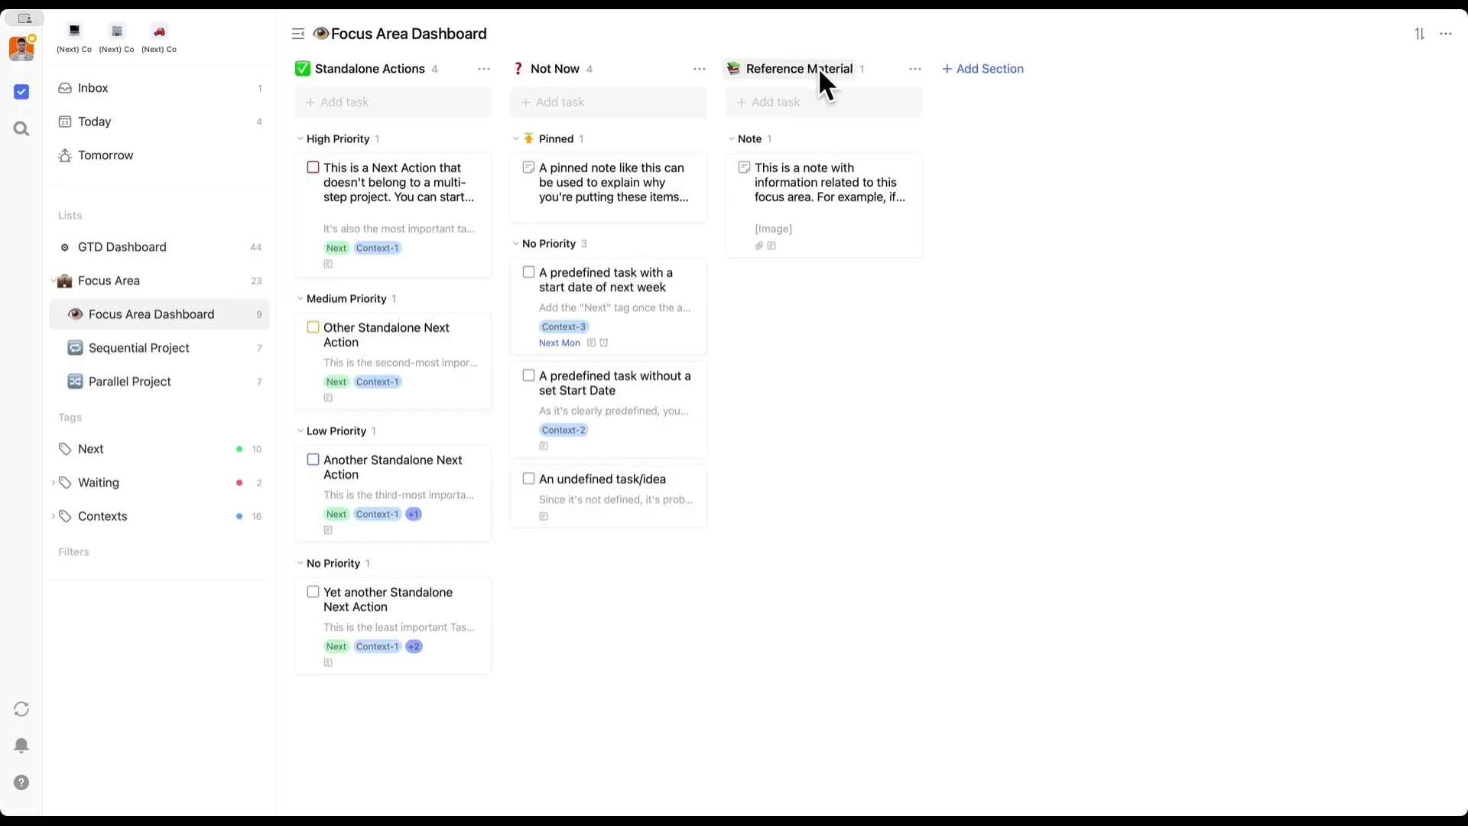
Examine the Reference Material note's contents and its available actions, including conversion to a task.
click(847, 185)
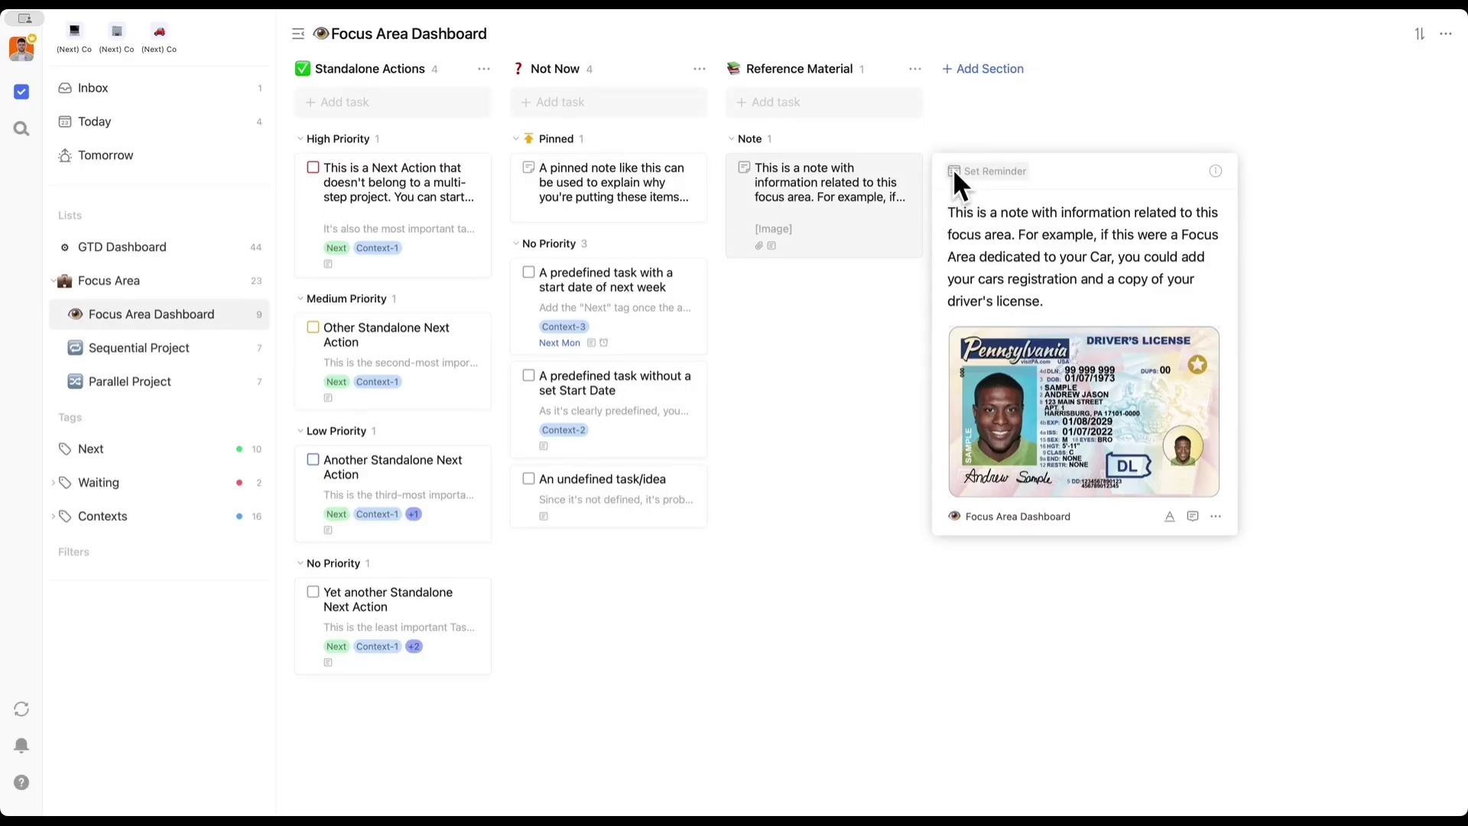
right_click(869, 195)
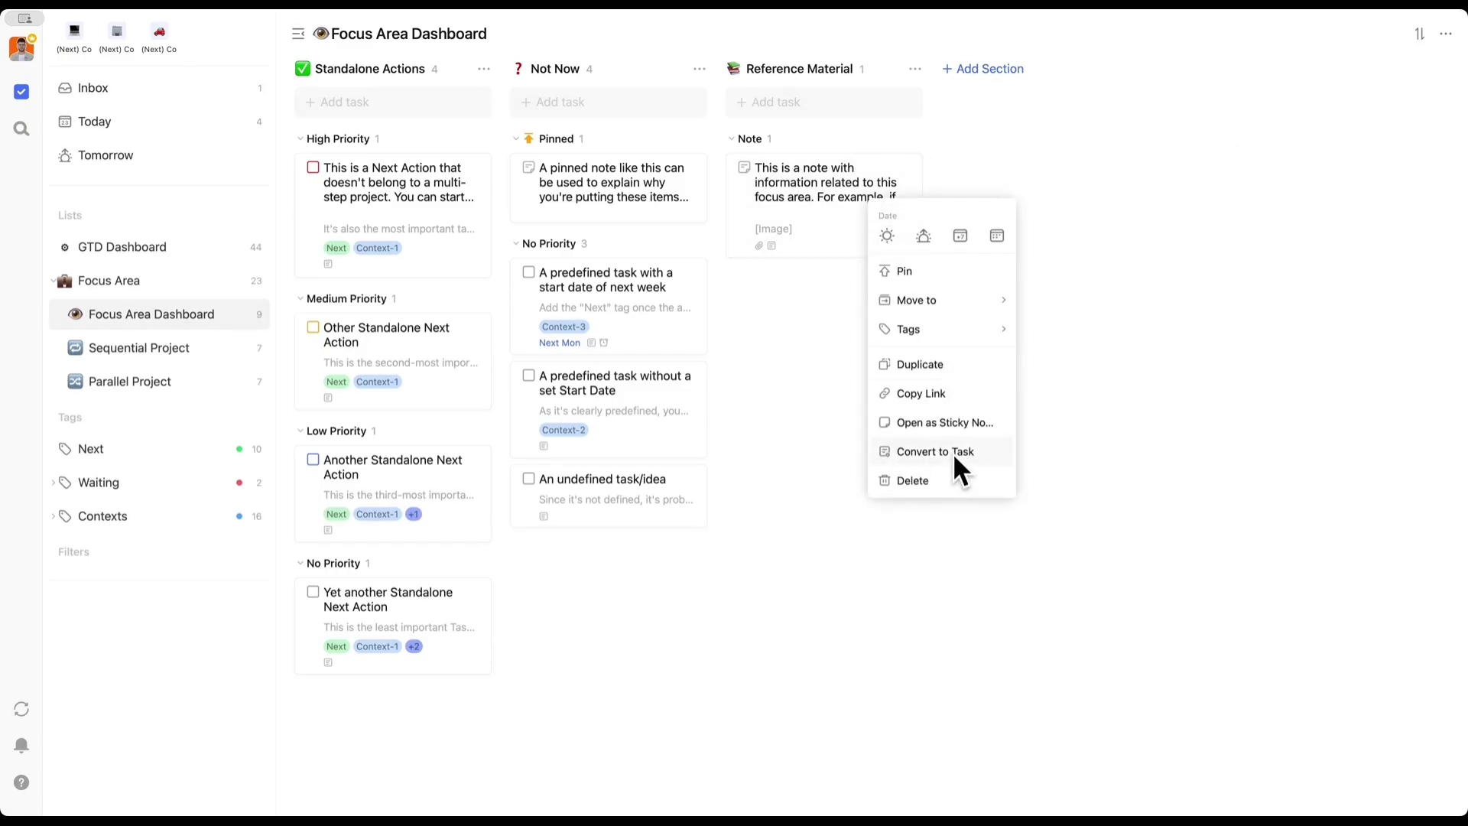
click(841, 455)
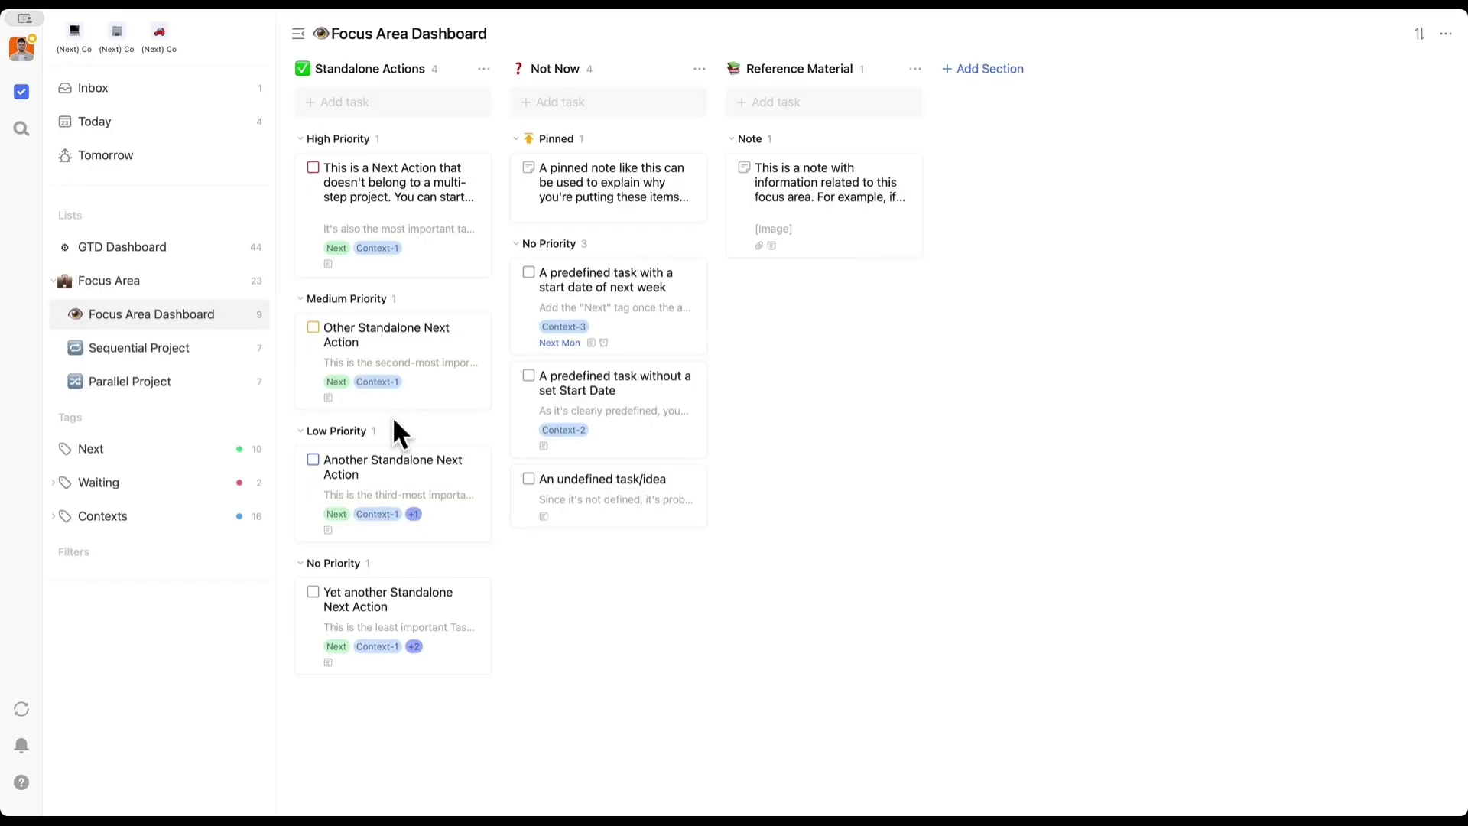
Open the Parallel Project list, read Puzzle piece F's description, and add the Next tag to that task.
click(184, 382)
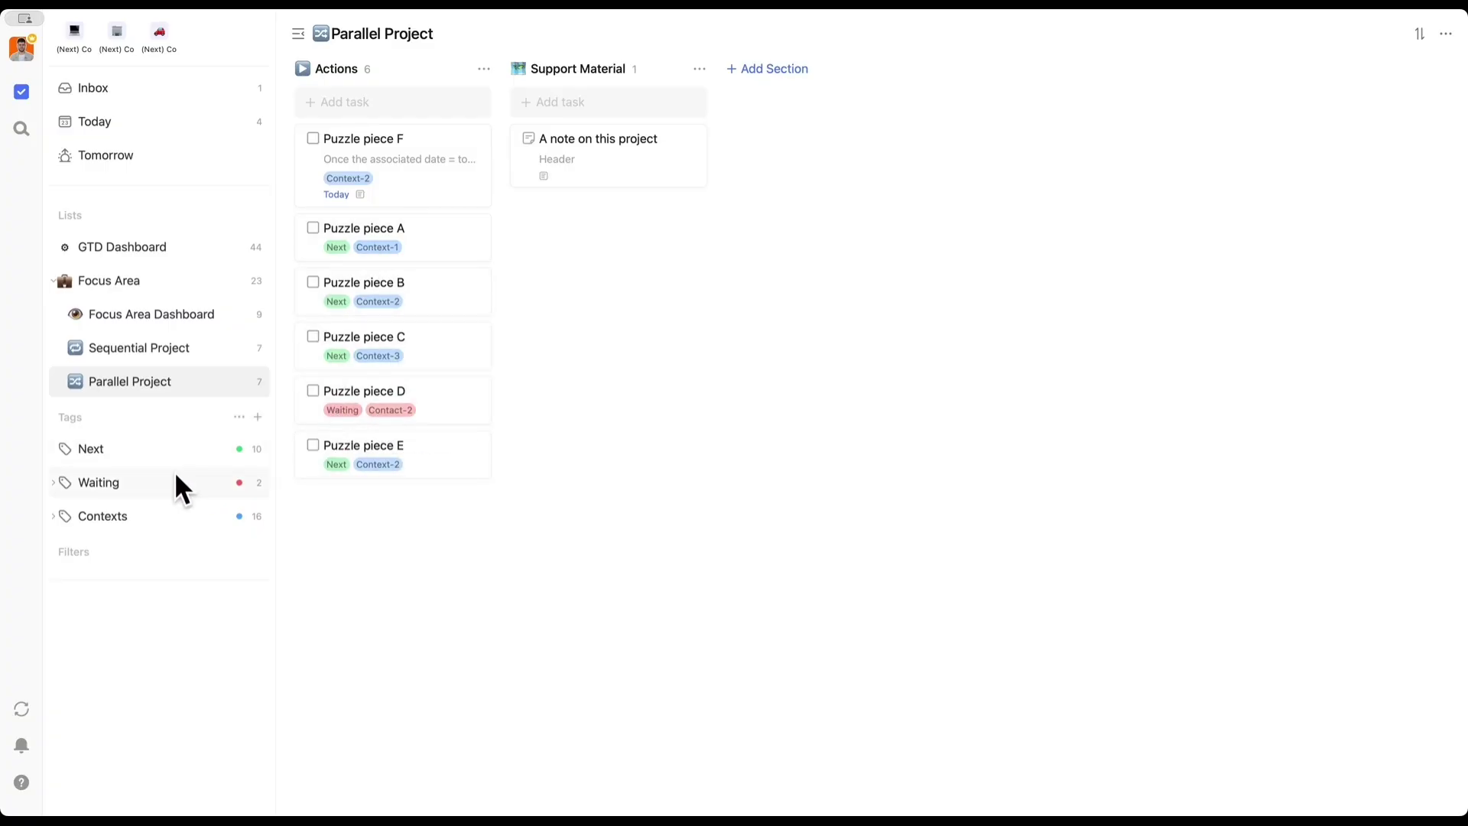
click(428, 198)
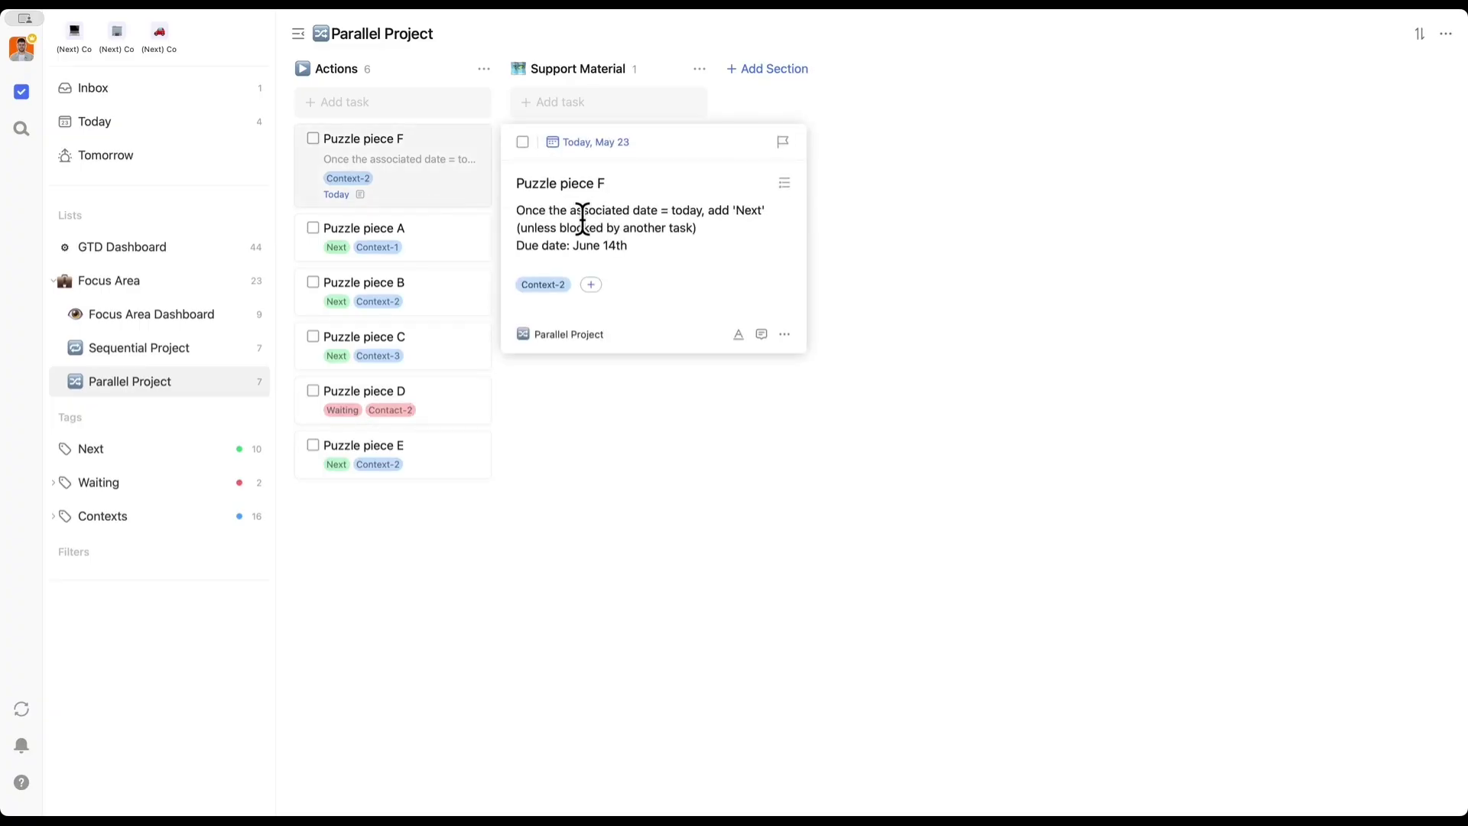
drag(517, 210, 713, 228)
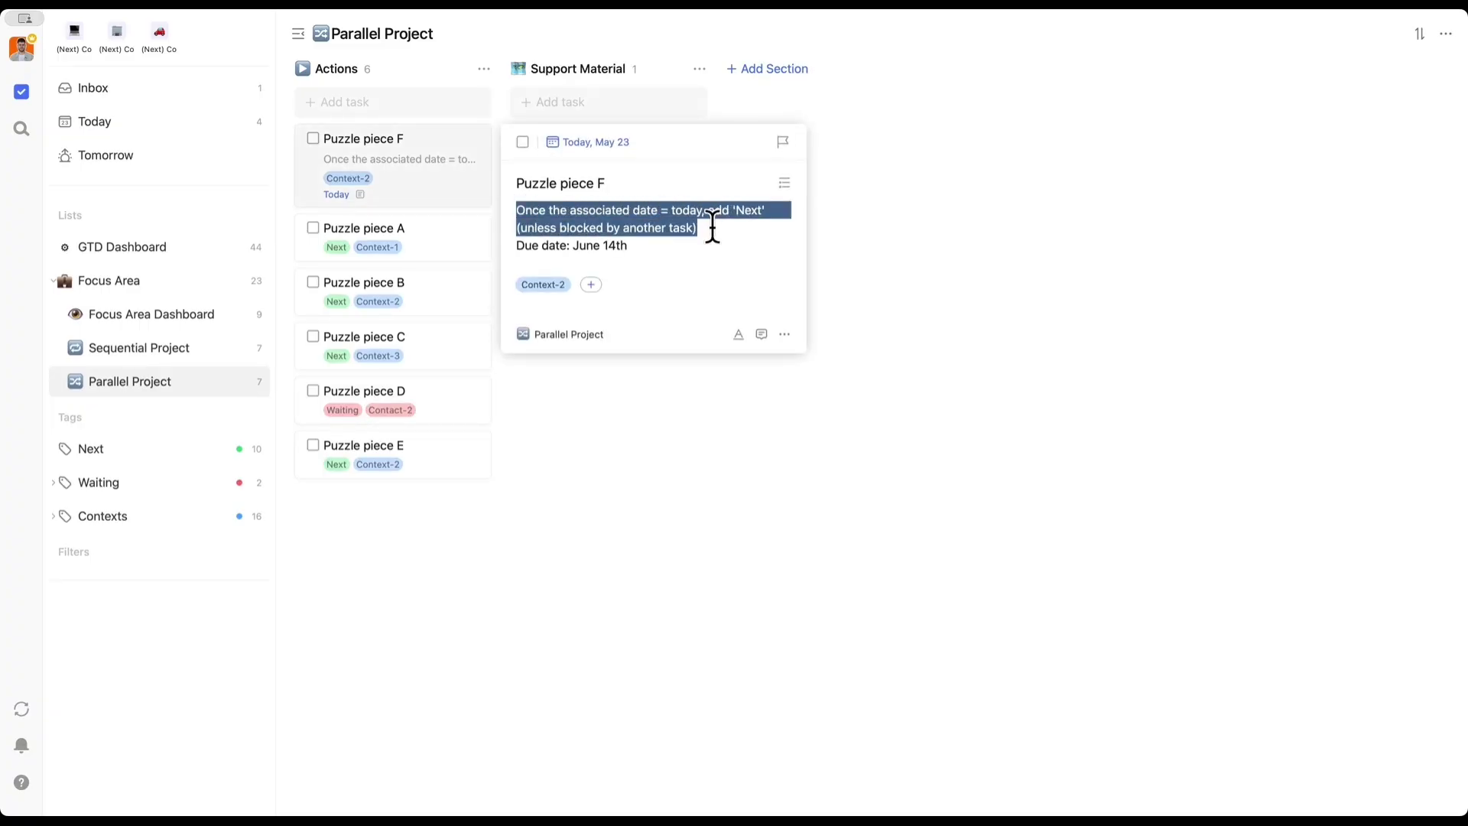
click(524, 210)
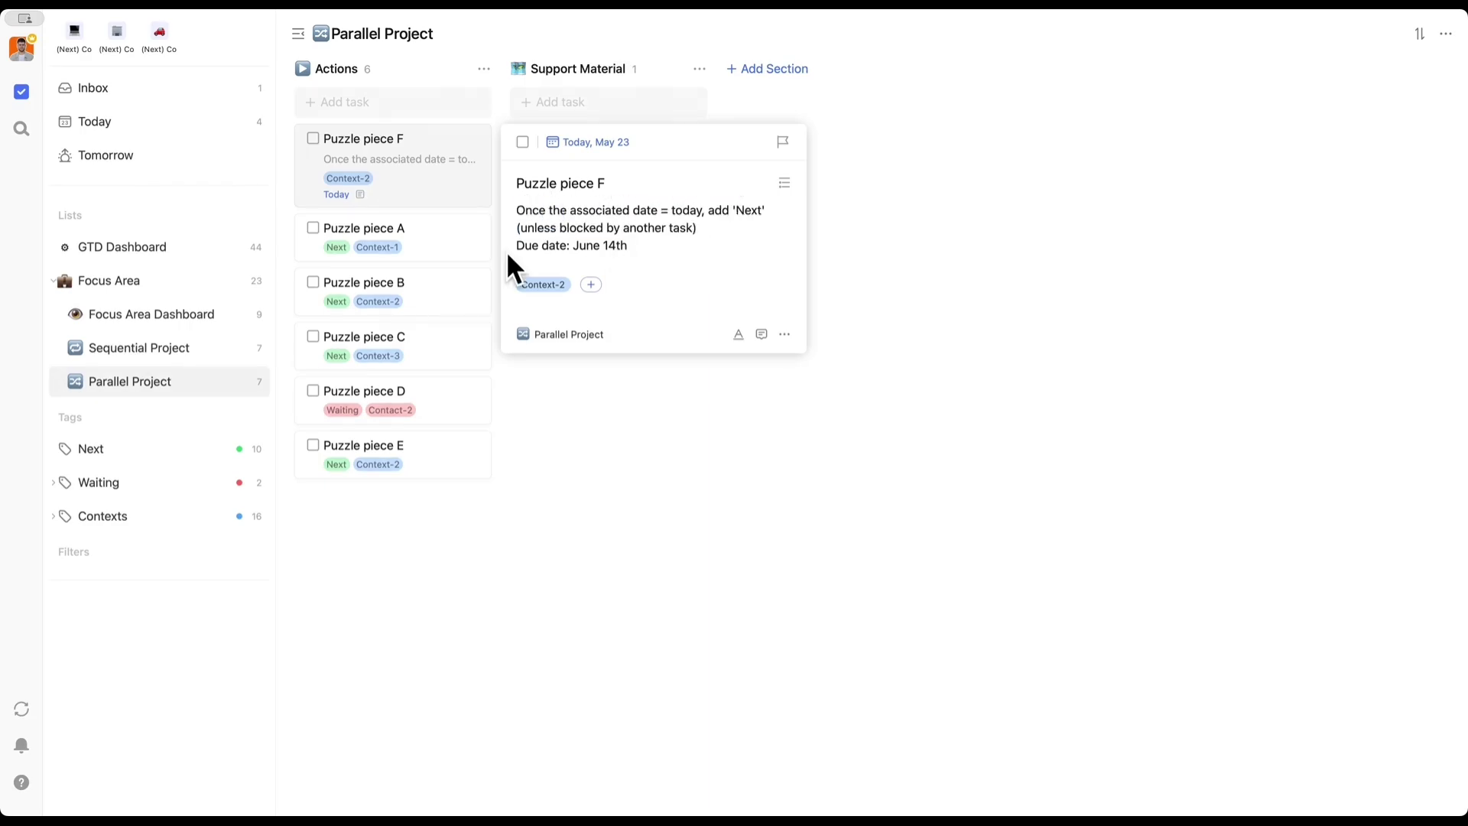
drag(516, 245, 650, 239)
click(650, 239)
click(591, 285)
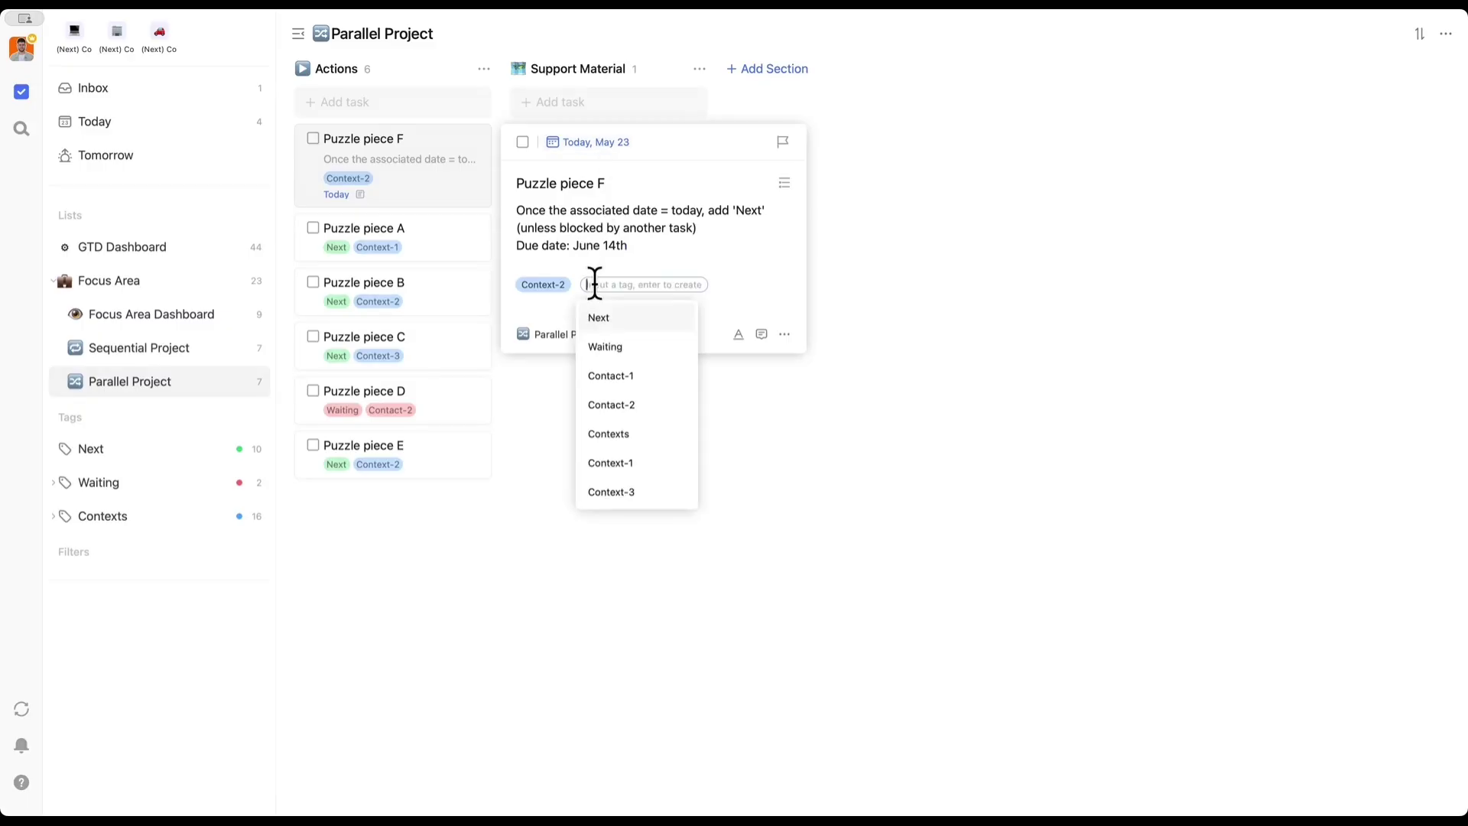
click(603, 317)
Set the date of Puzzle piece F to June 14, 2025, and close the task.
click(595, 142)
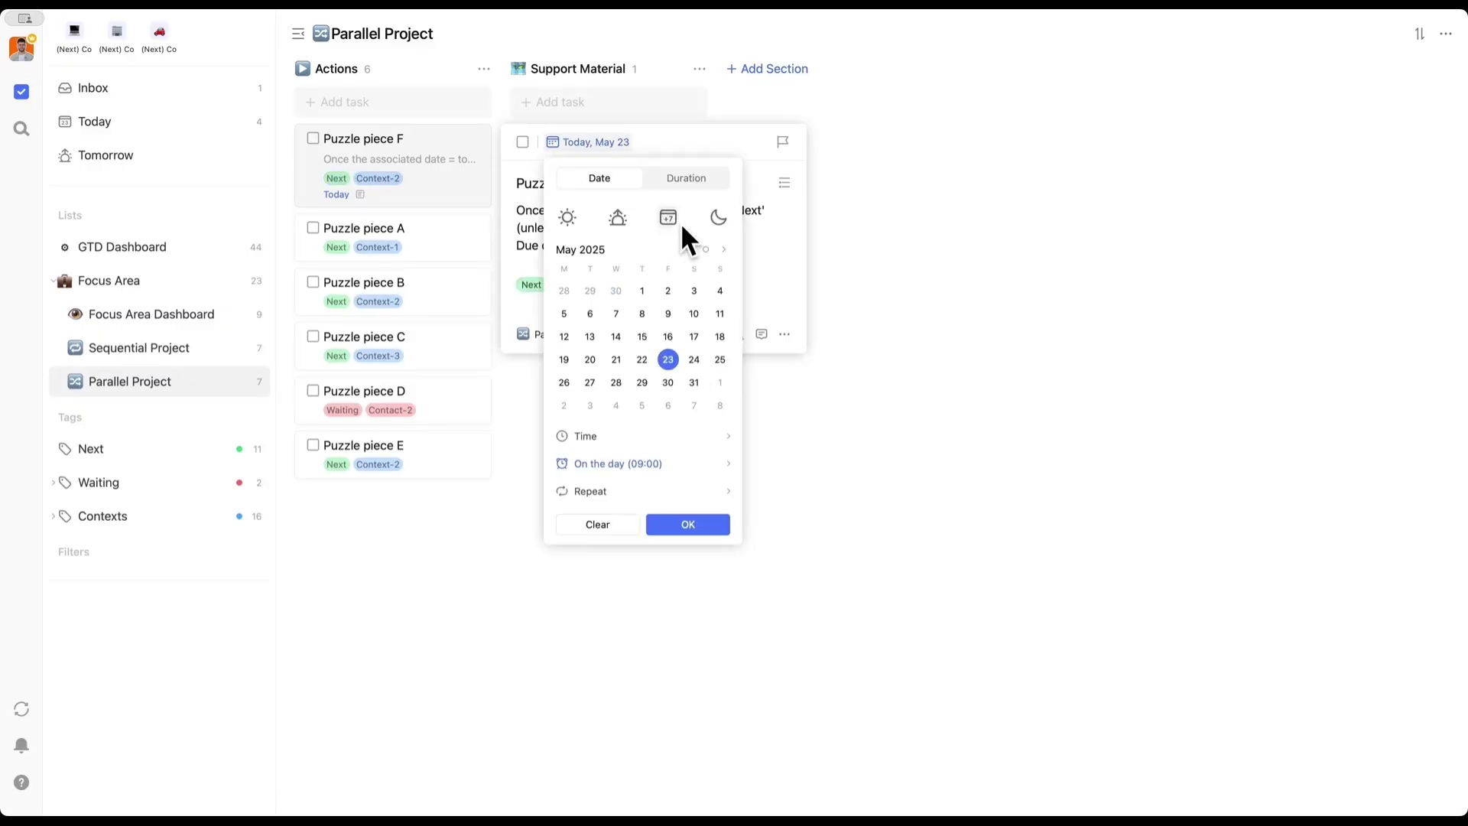
click(724, 250)
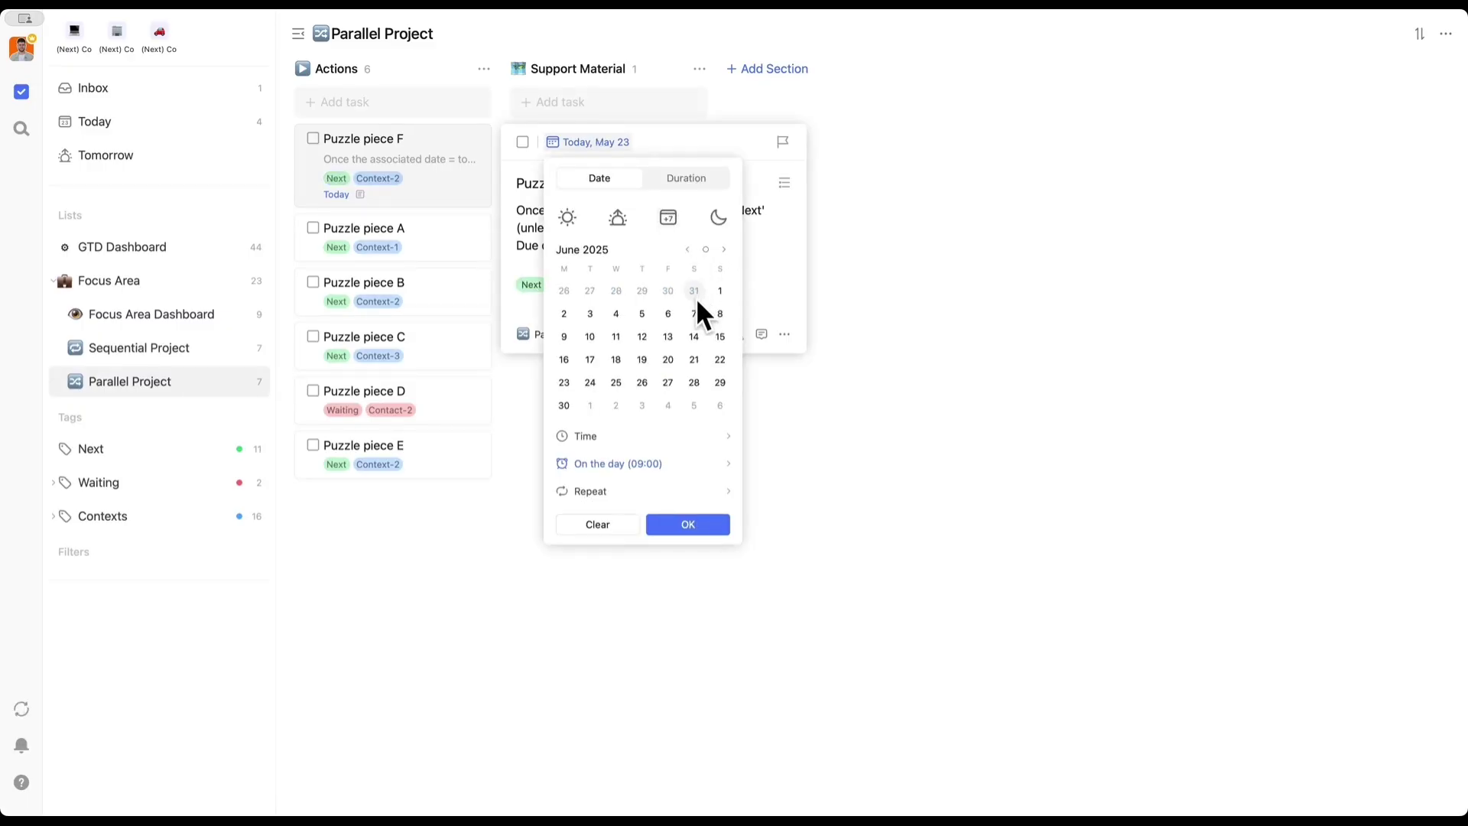
click(693, 337)
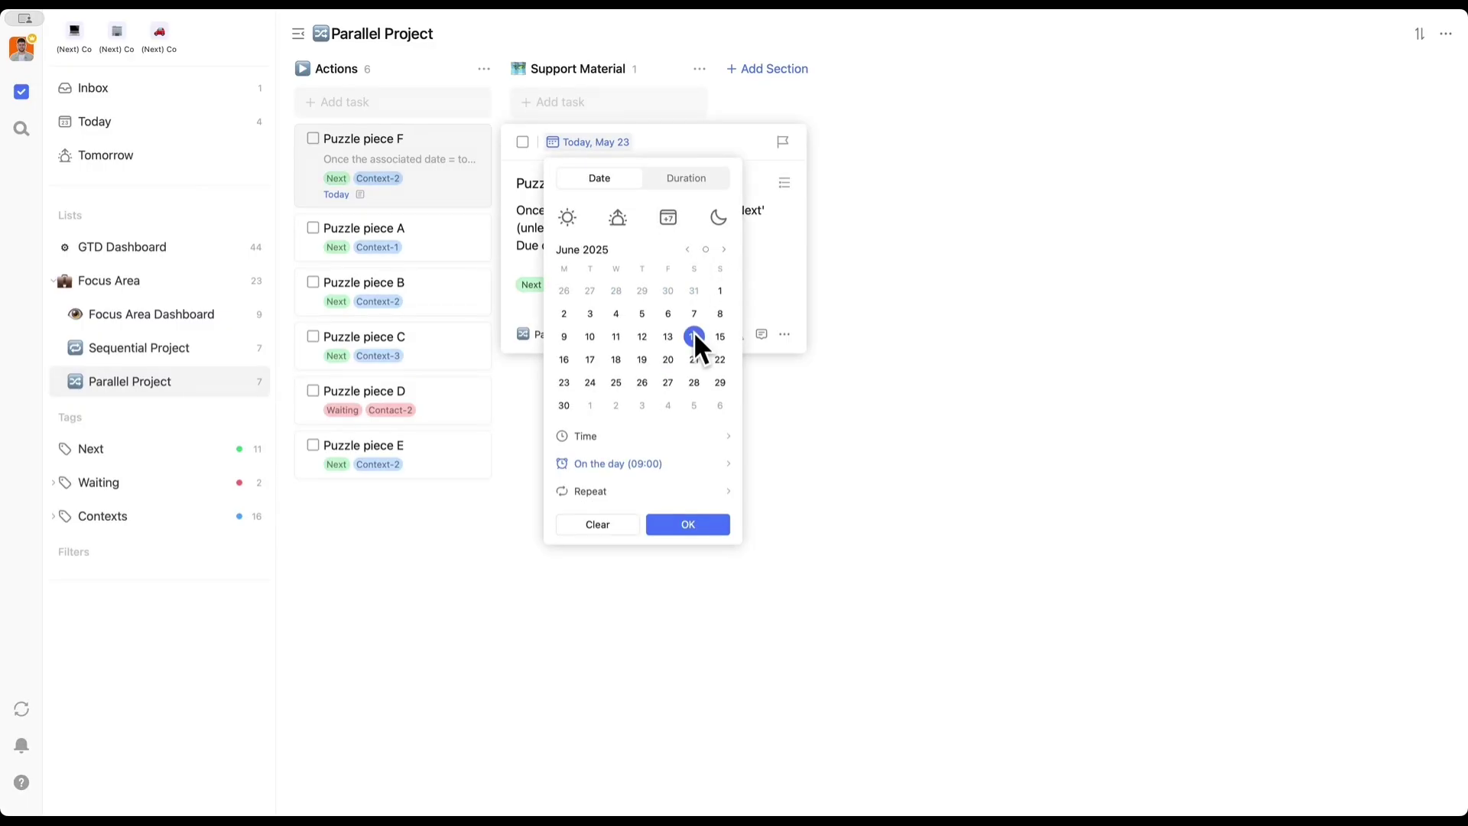
click(682, 523)
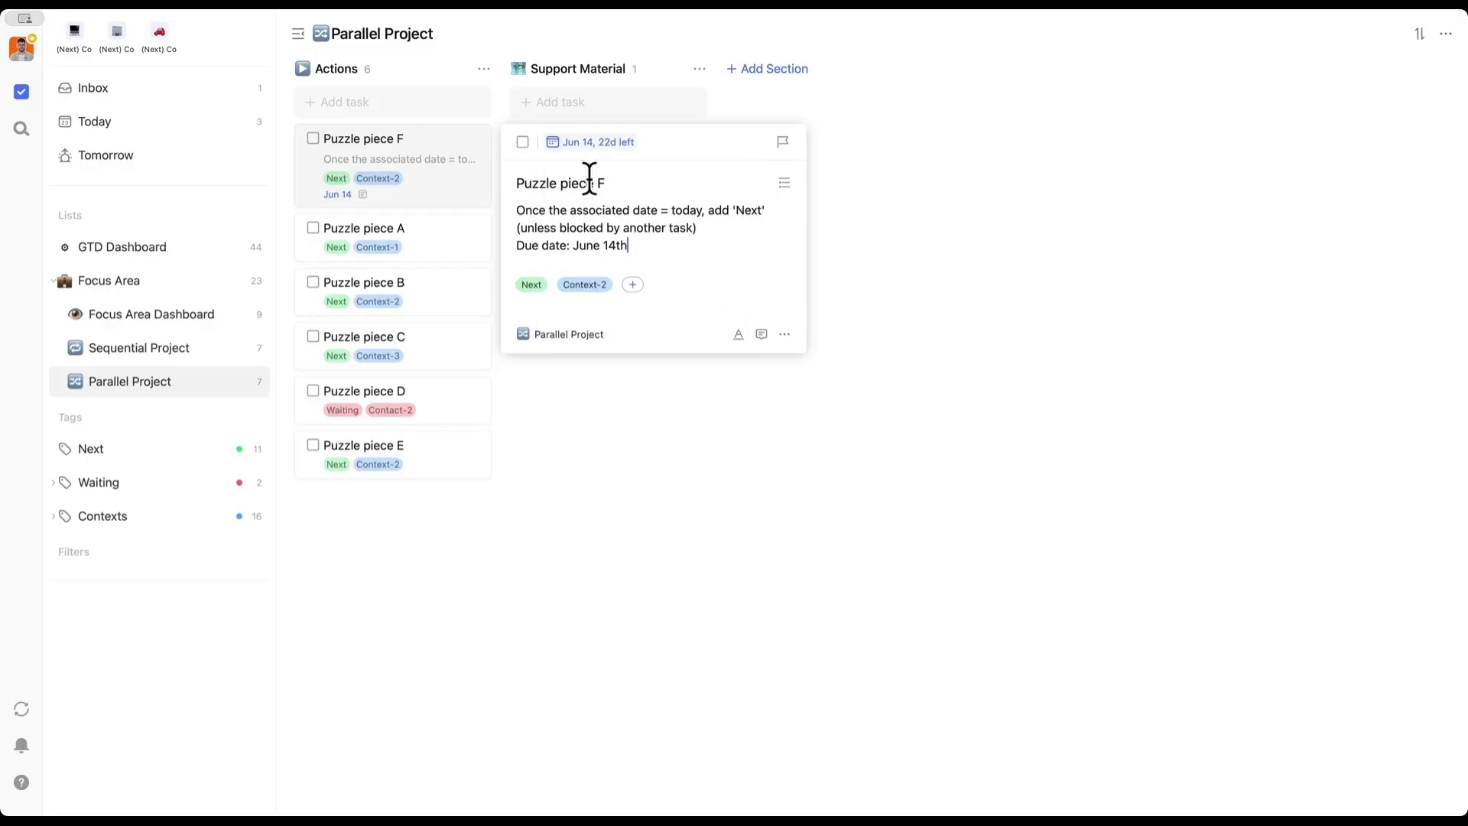
click(662, 377)
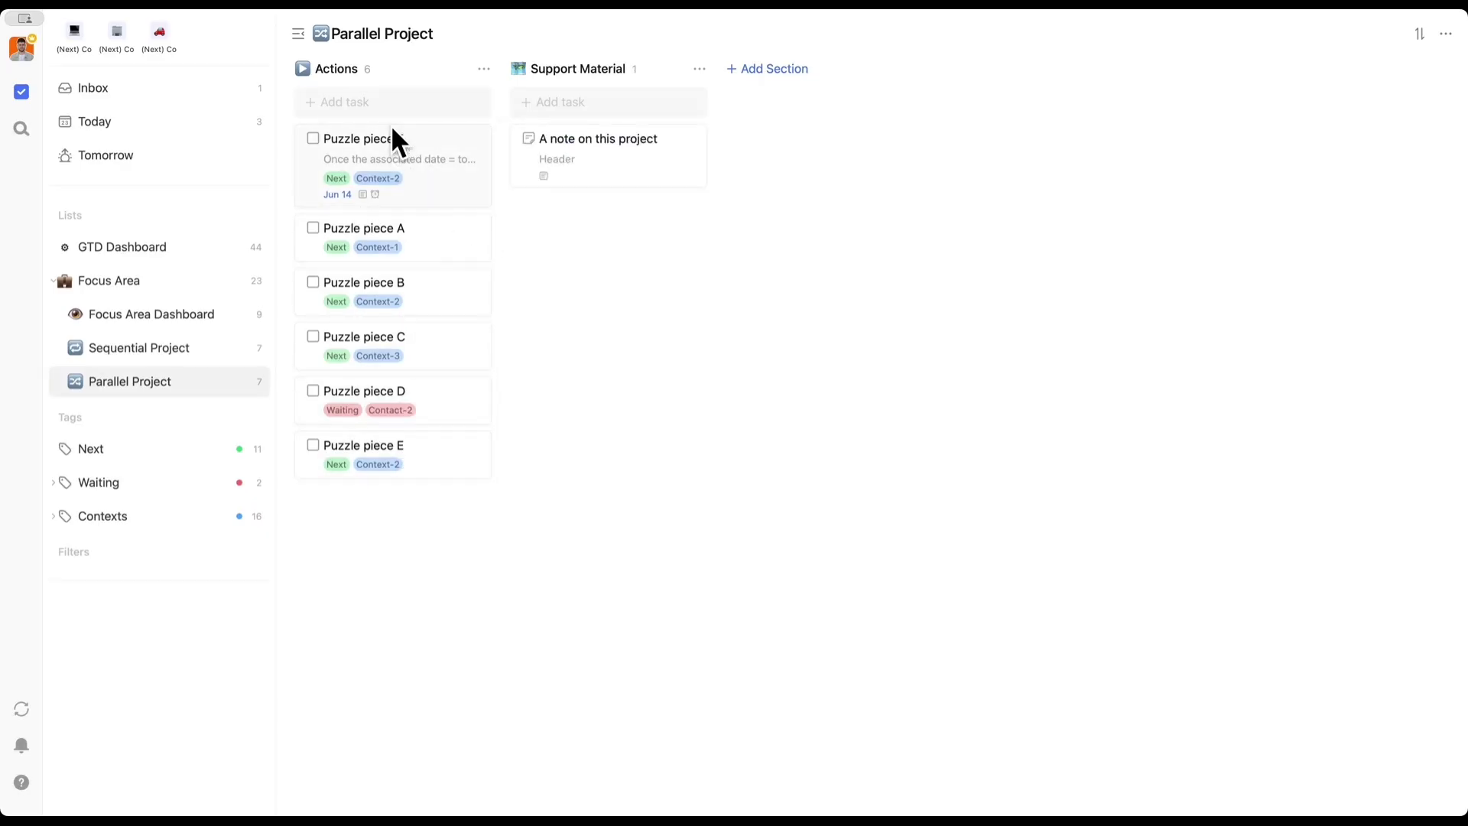
Read the project note in the Parallel Project's Support Material section and switch to the Sequential Project list.
click(570, 147)
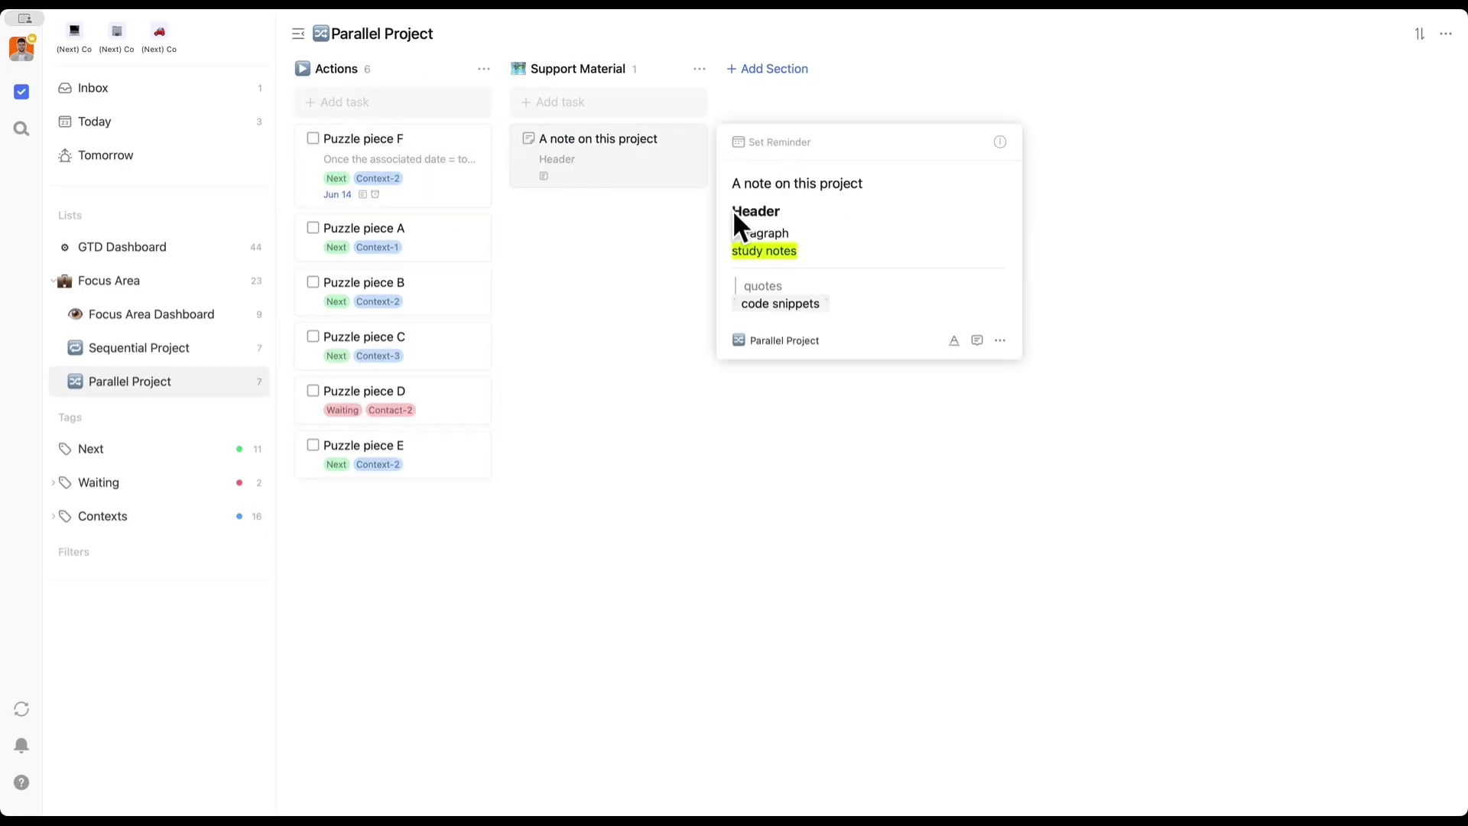
click(607, 302)
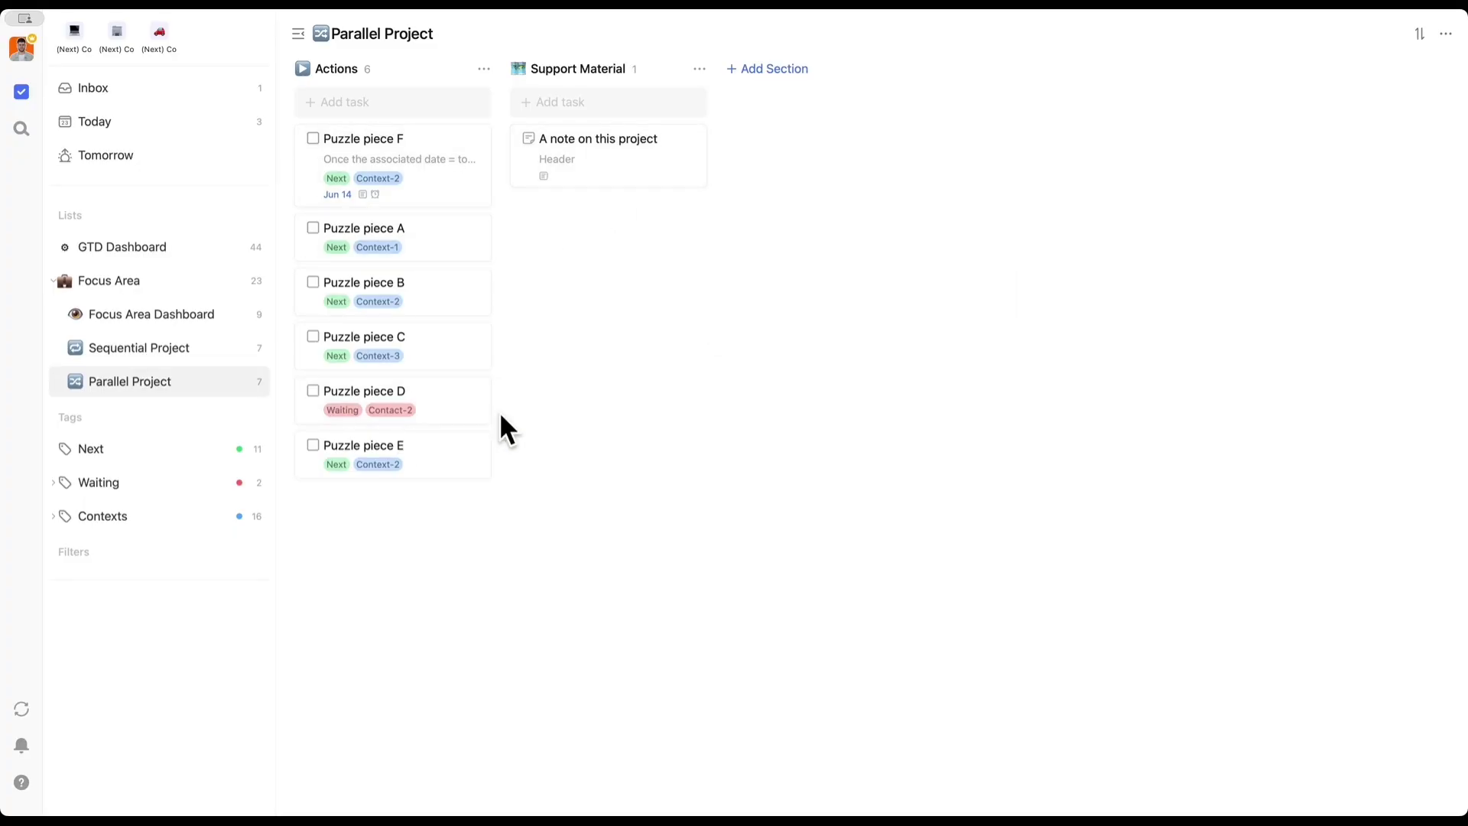
click(186, 353)
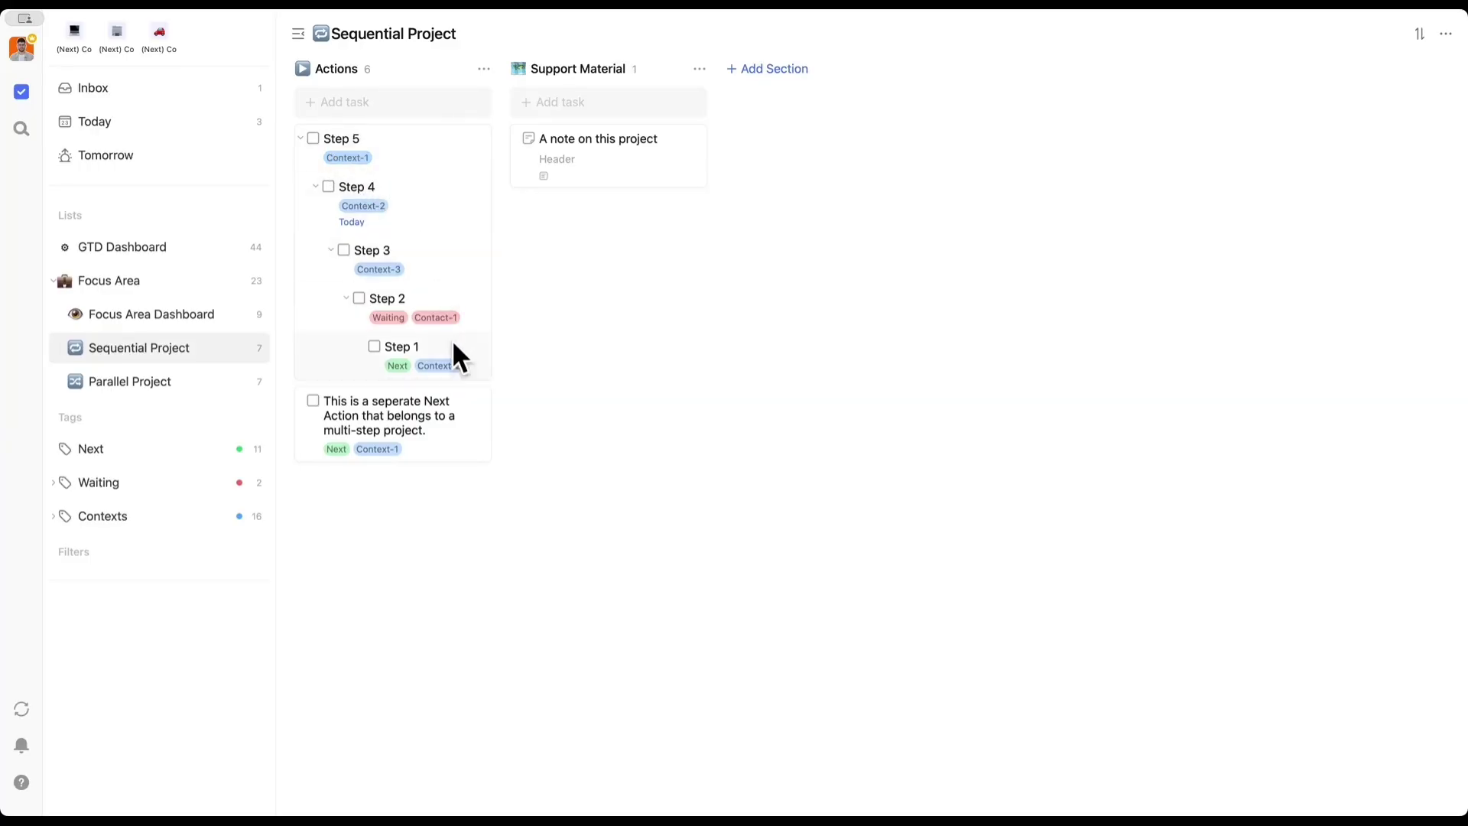
Add three untitled subtasks, each nested one level deeper, beneath the separate Next Action in the Sequential Project.
right_click(449, 407)
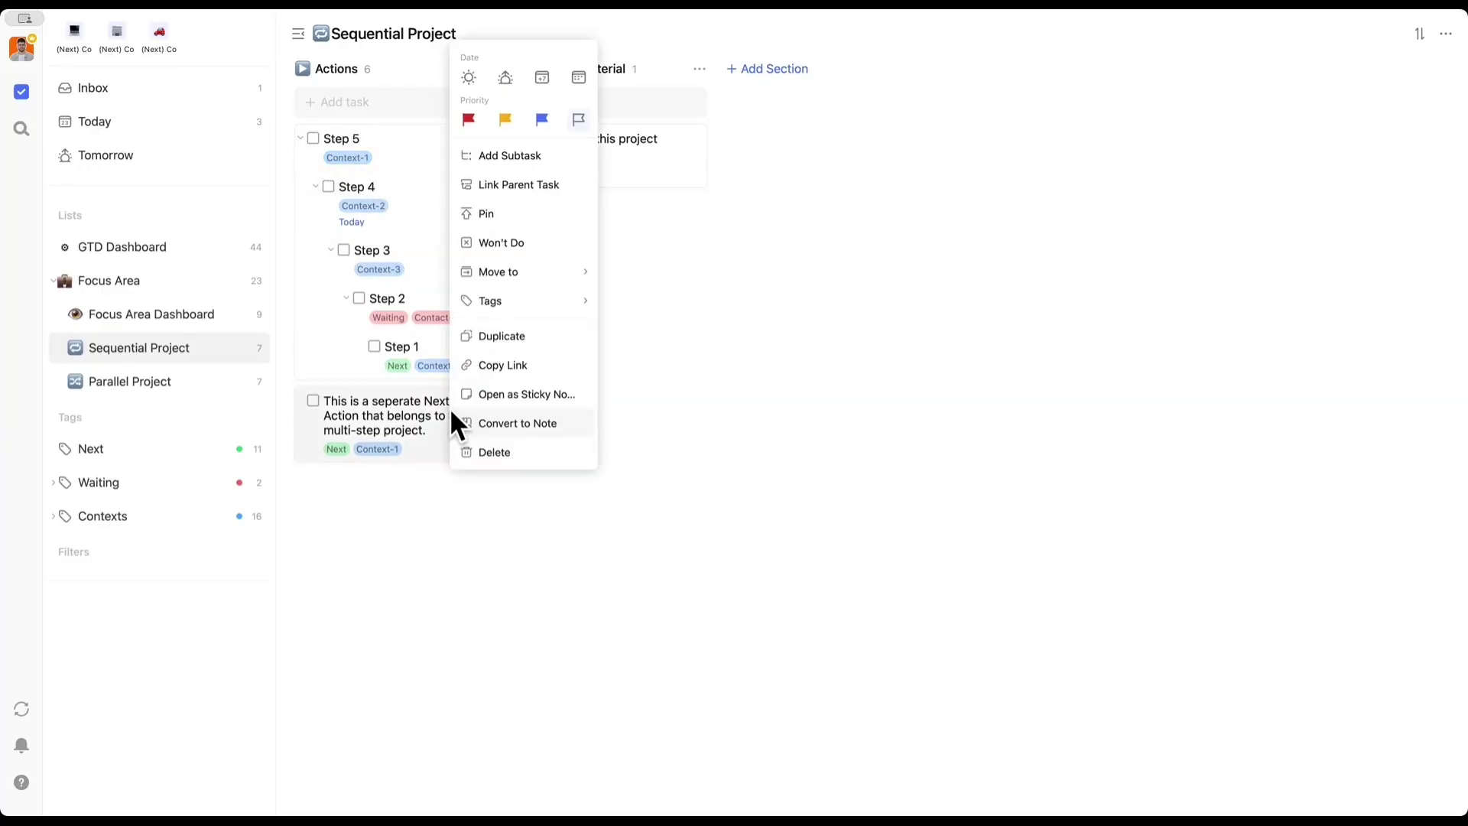
click(499, 153)
right_click(424, 482)
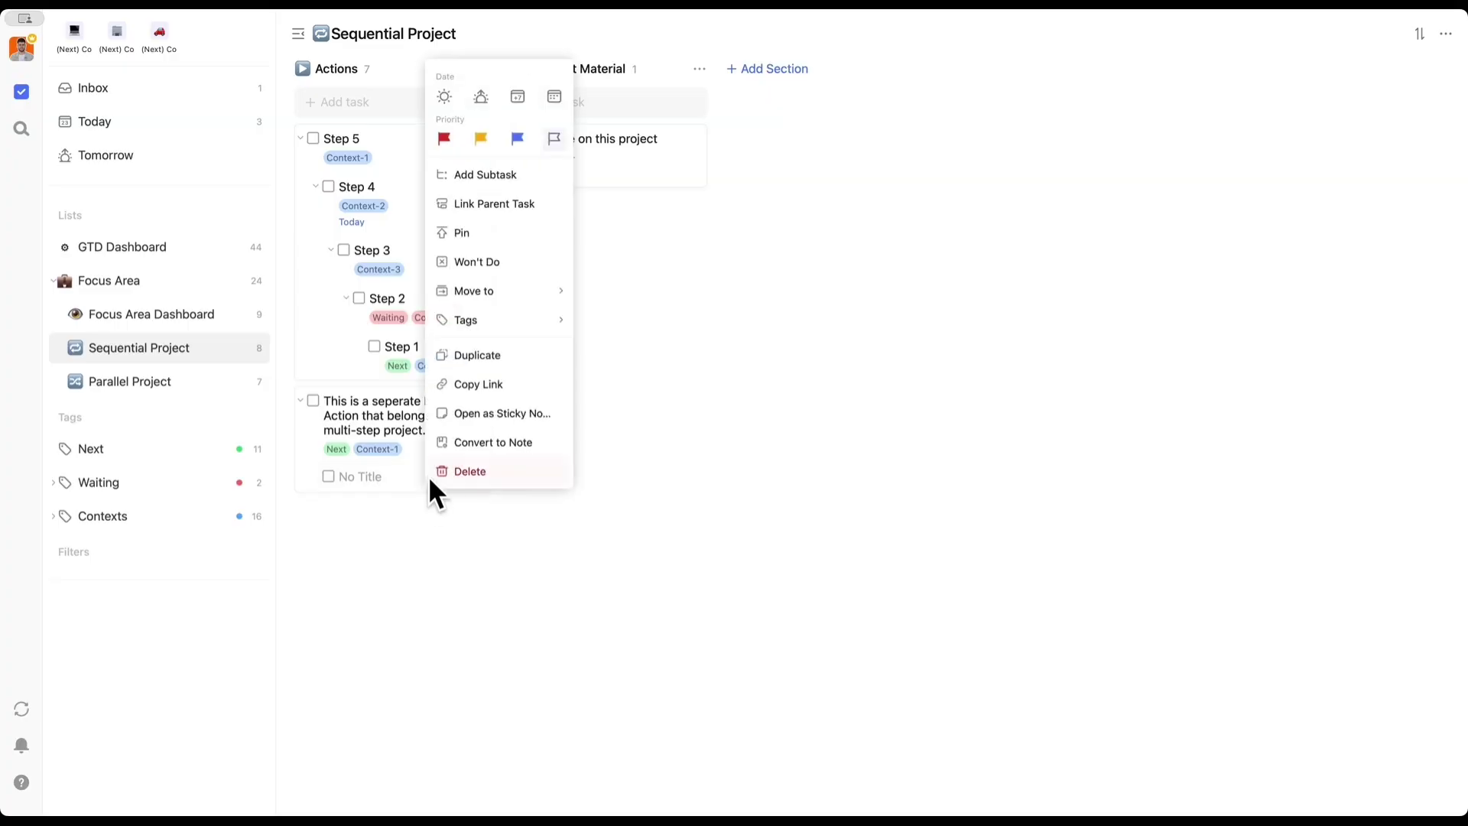
click(493, 174)
right_click(433, 508)
click(520, 197)
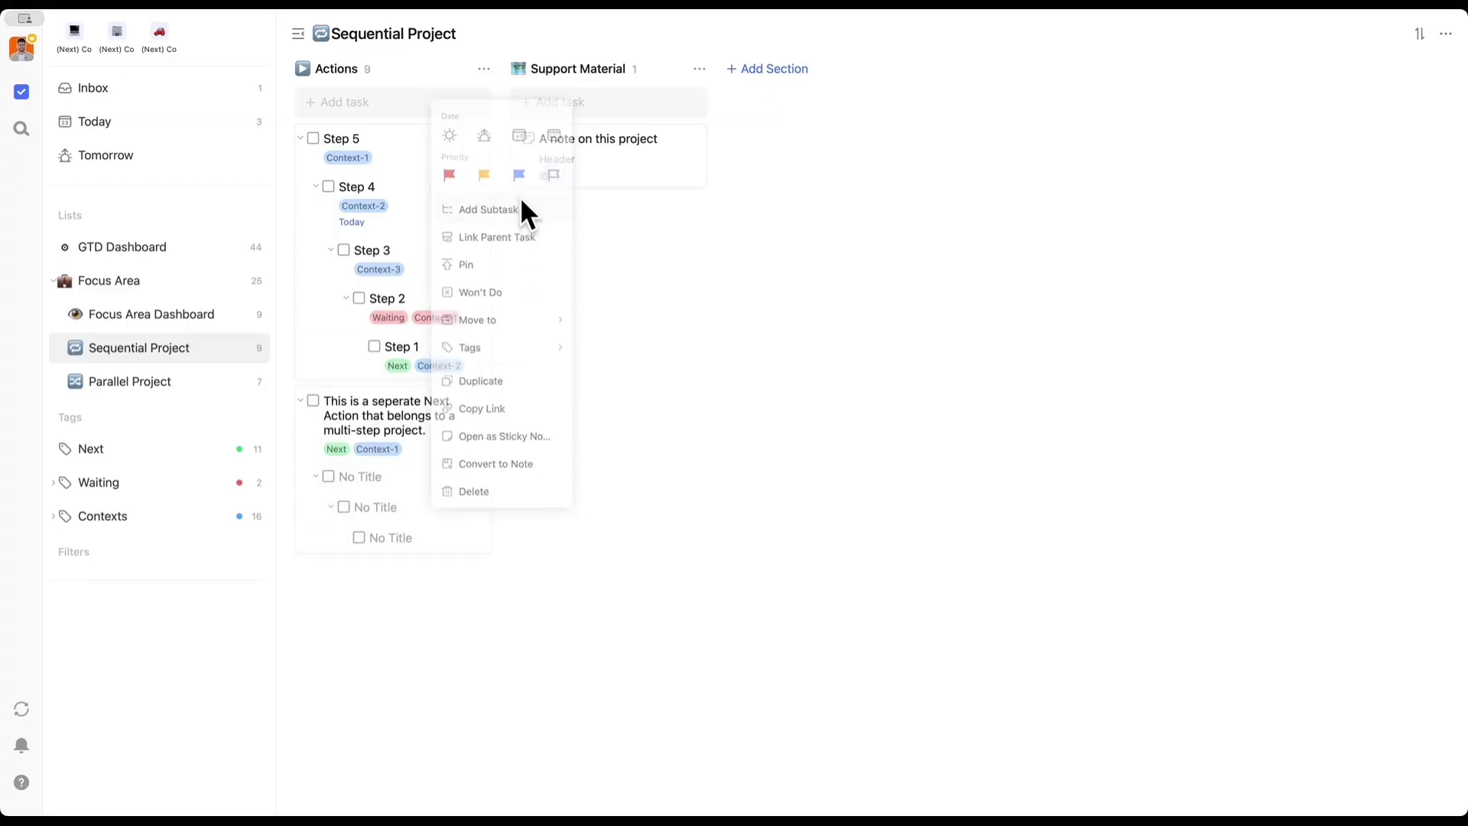
click(525, 263)
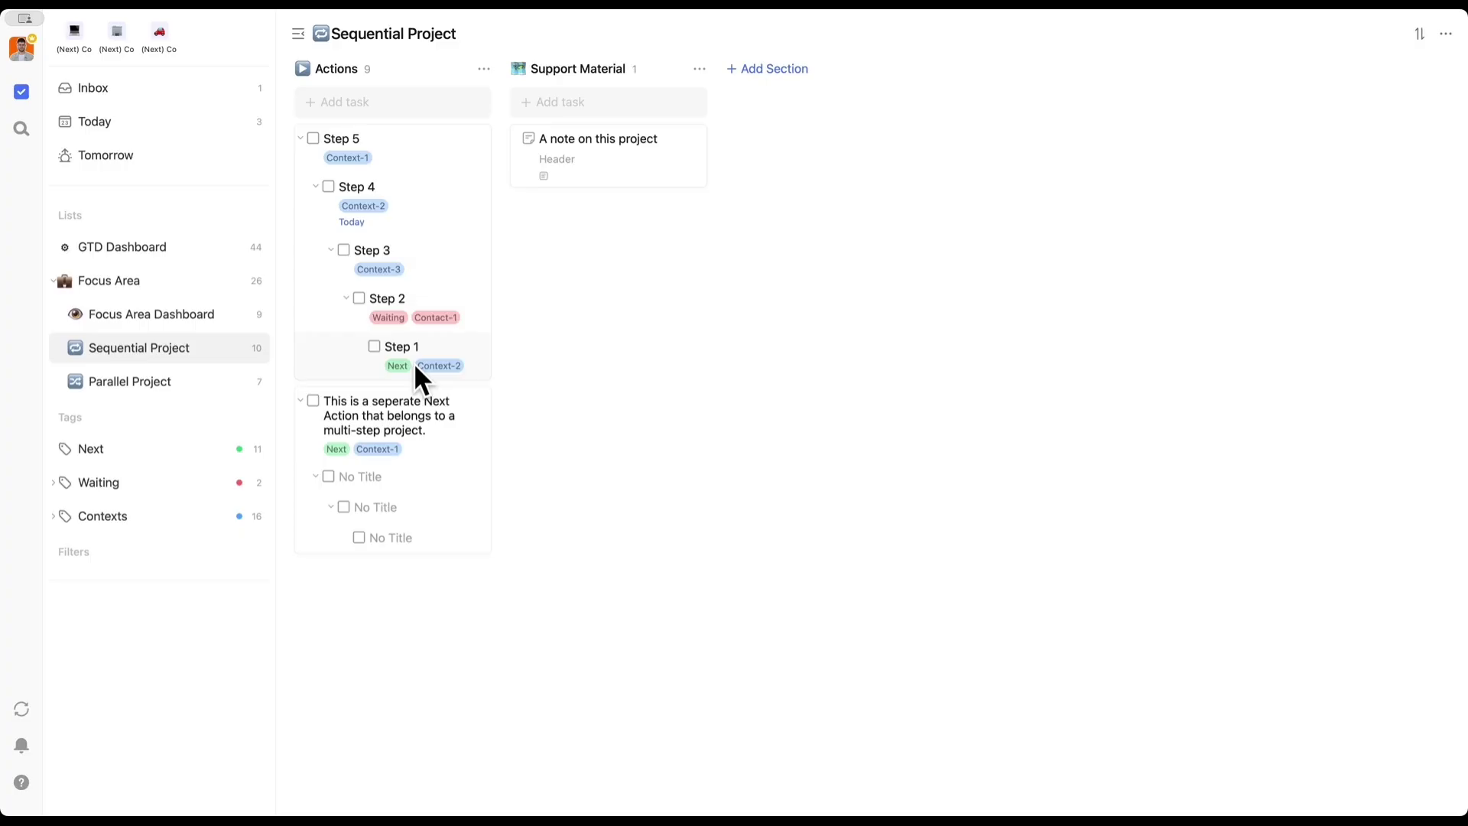
Complete Step 5 together with its nested steps, and restore the whole chain by reopening Step 1.
click(313, 139)
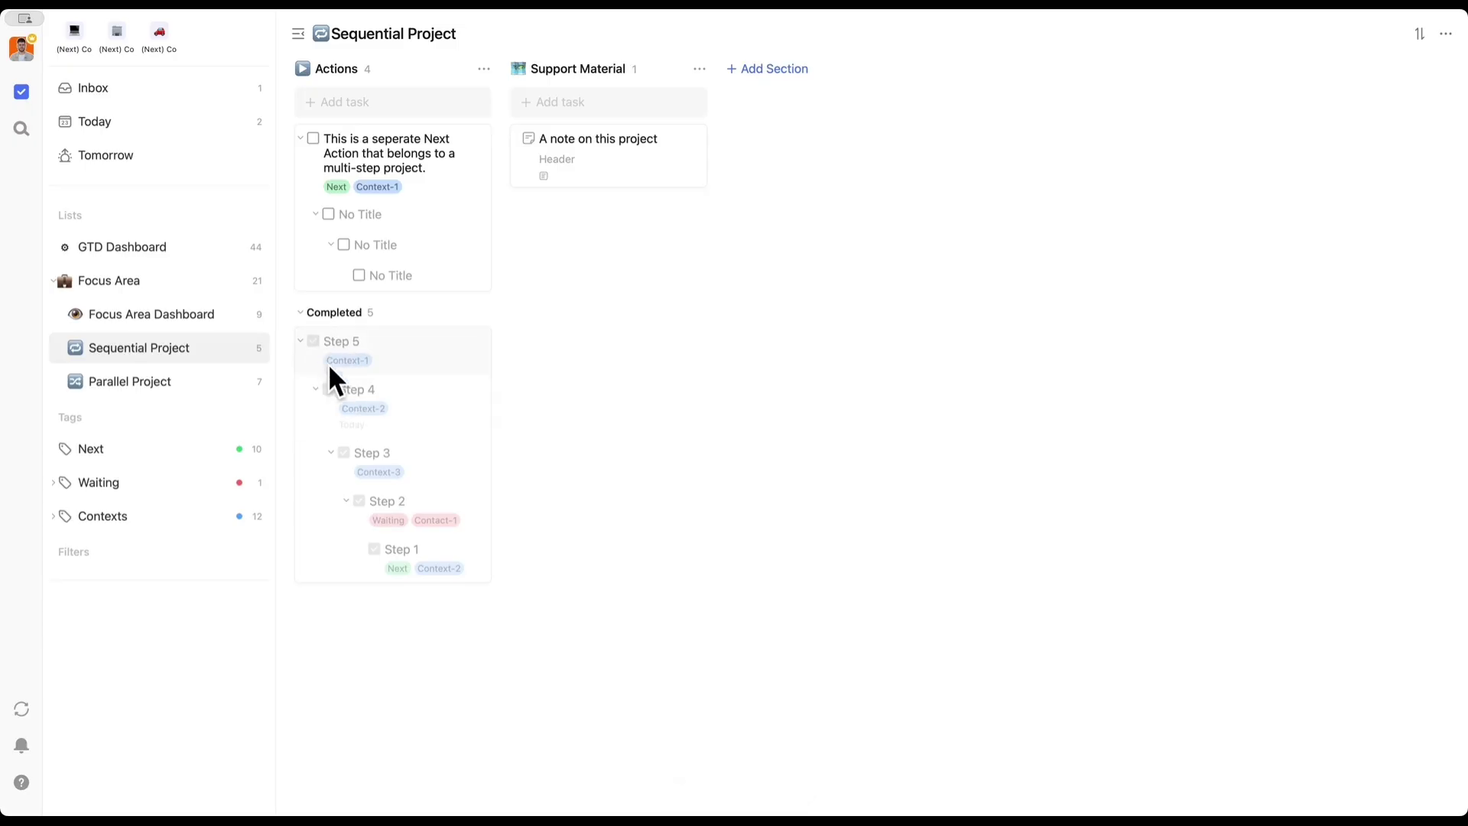
click(378, 549)
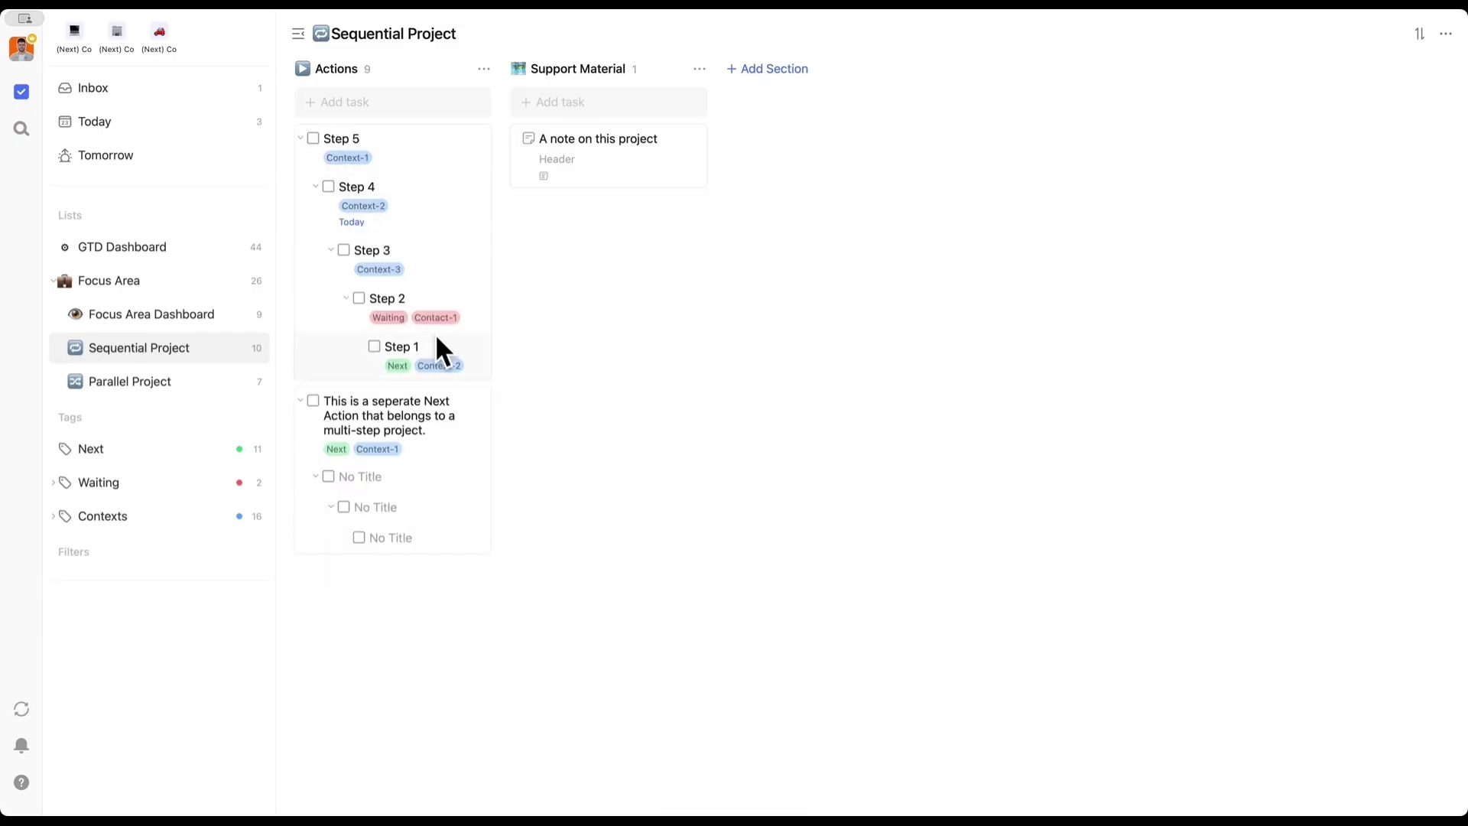
Check the tags on Step 1, and mark Step 1 and its parent Step 2 as completed.
click(420, 346)
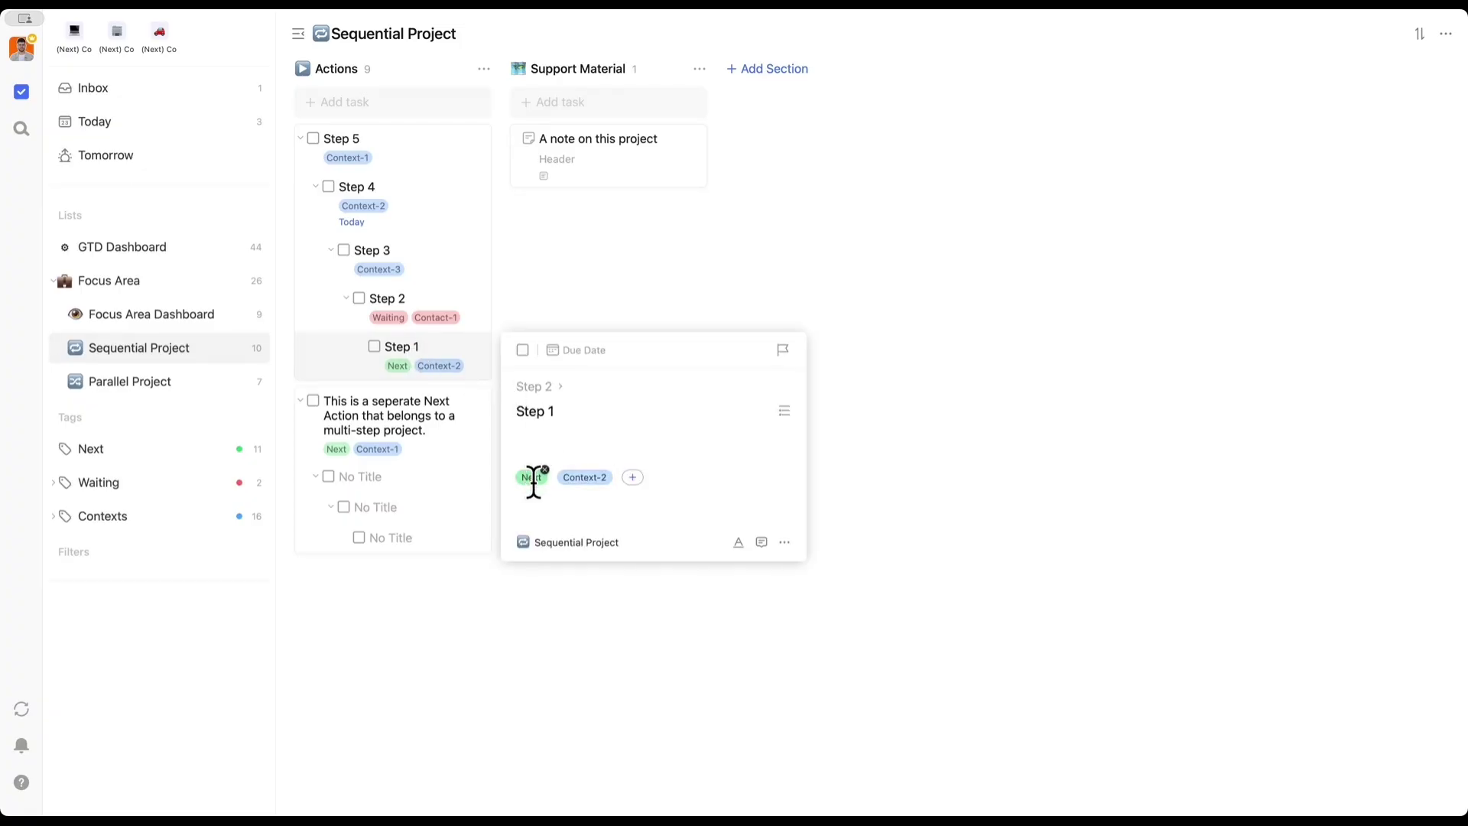
click(375, 347)
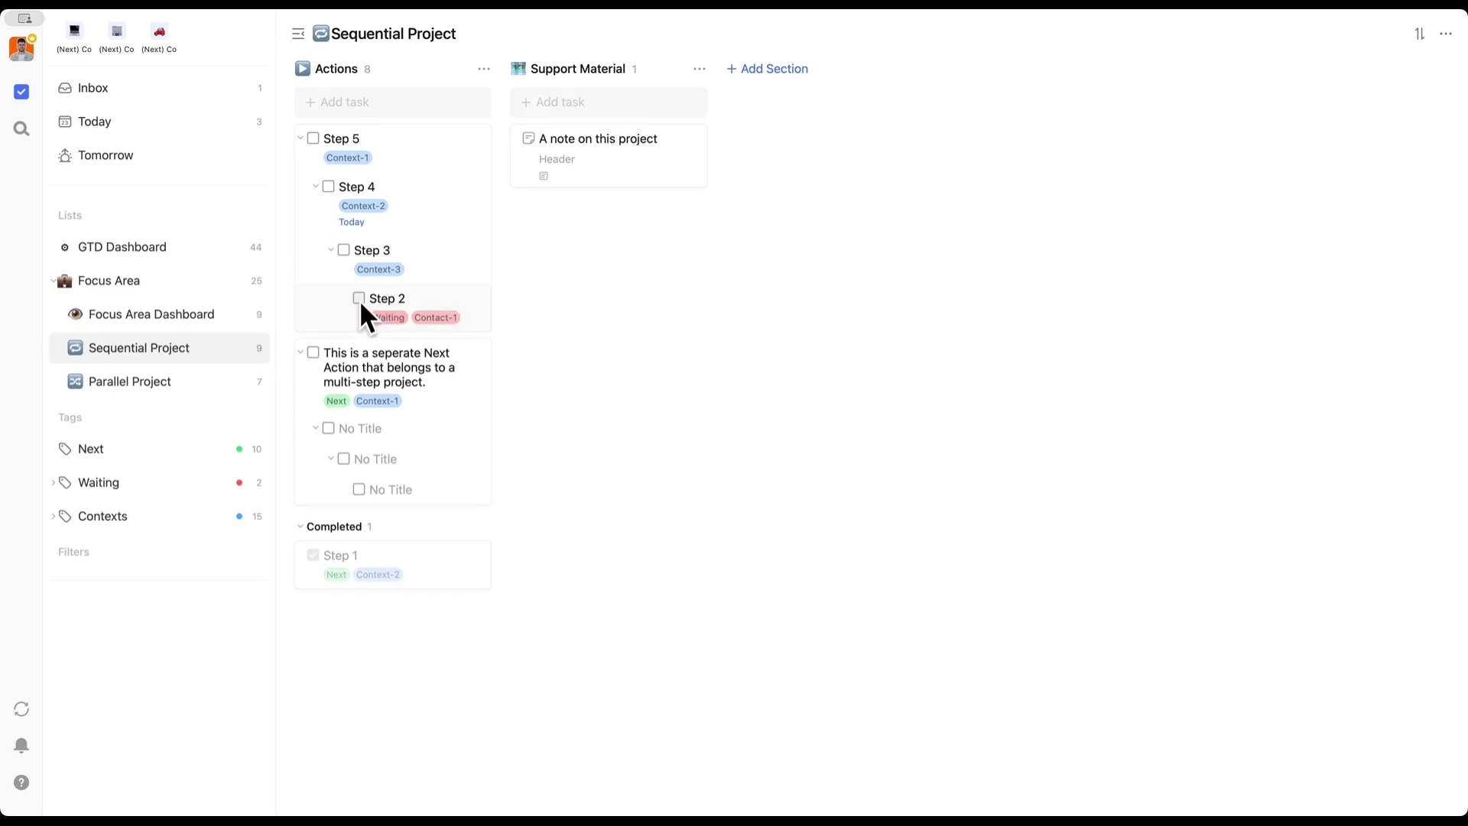
click(358, 297)
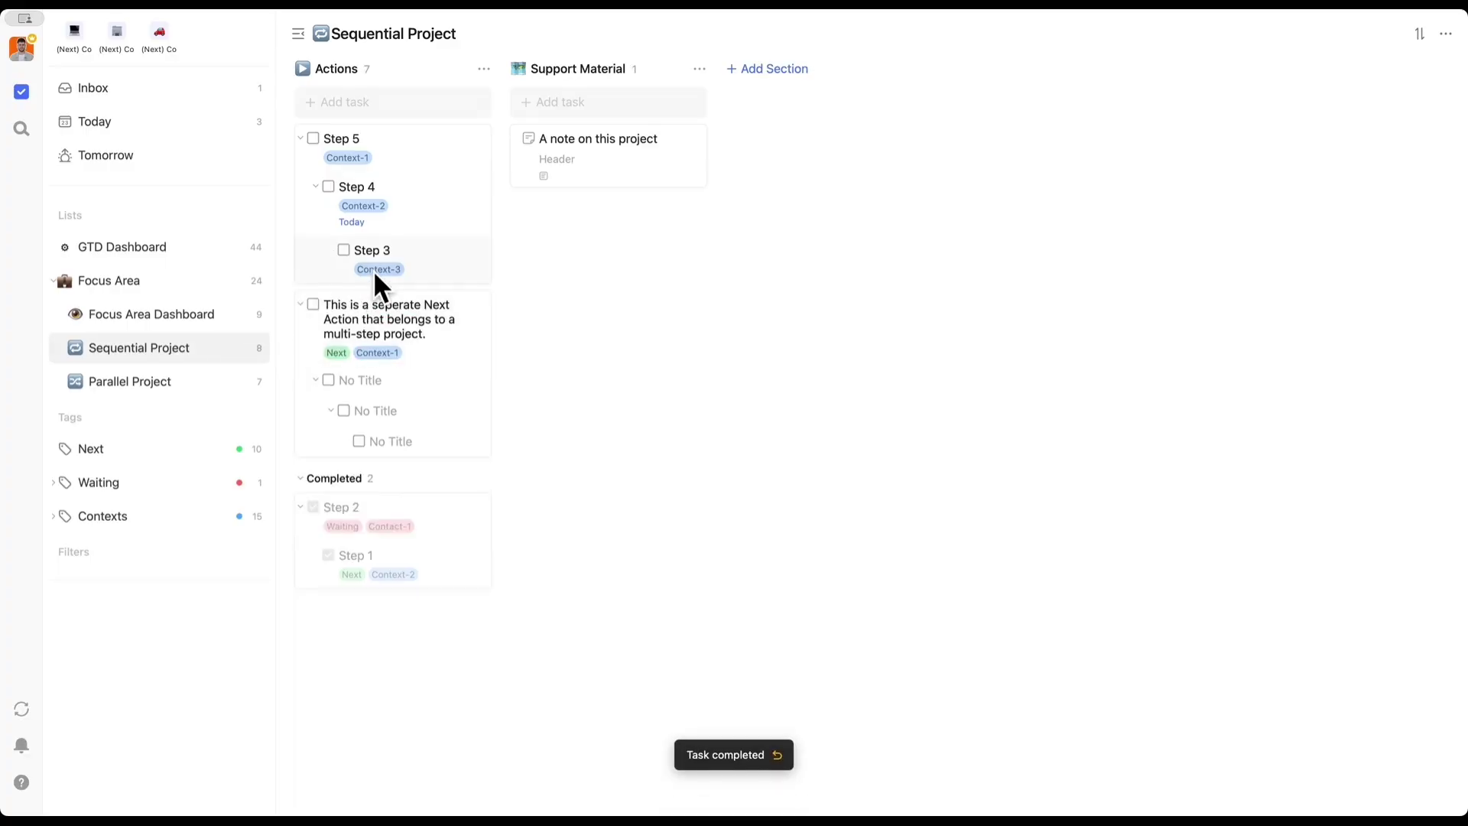
Add the Next tag to Step 3 of the Sequential Project.
click(421, 252)
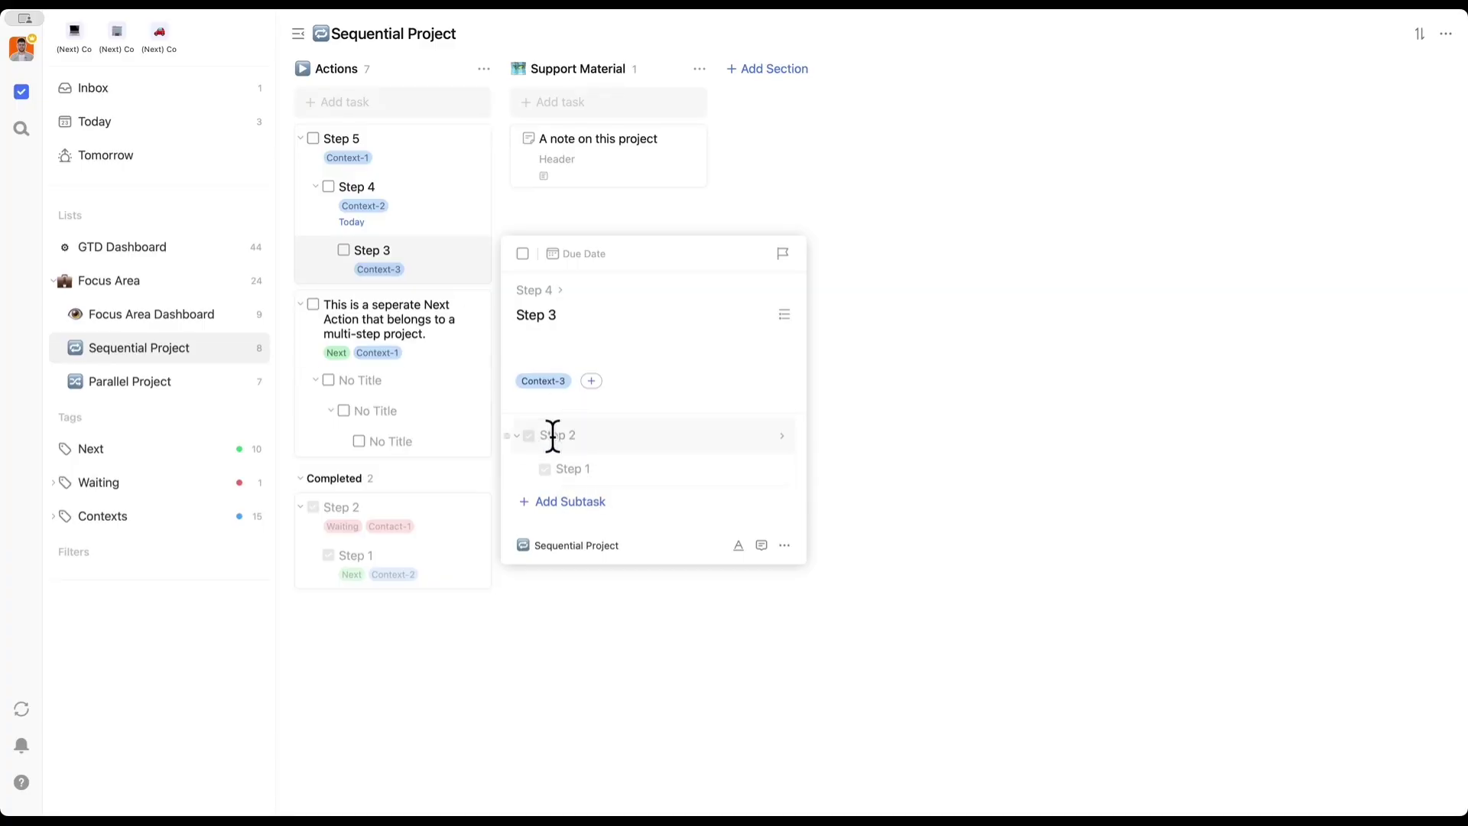
click(591, 381)
click(599, 414)
click(440, 277)
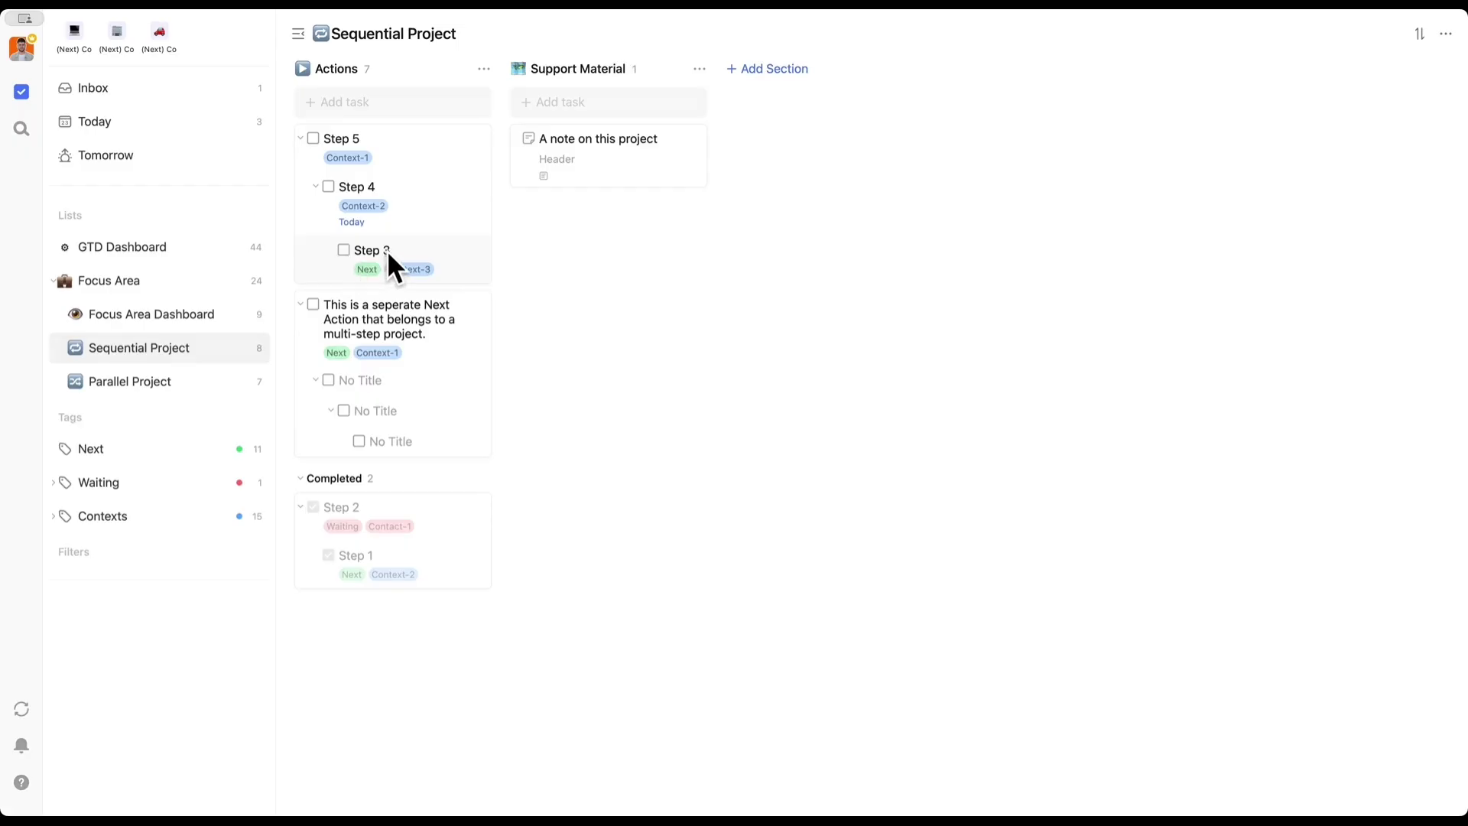
Set the date of Step 4 to Monday, May 26.
click(419, 208)
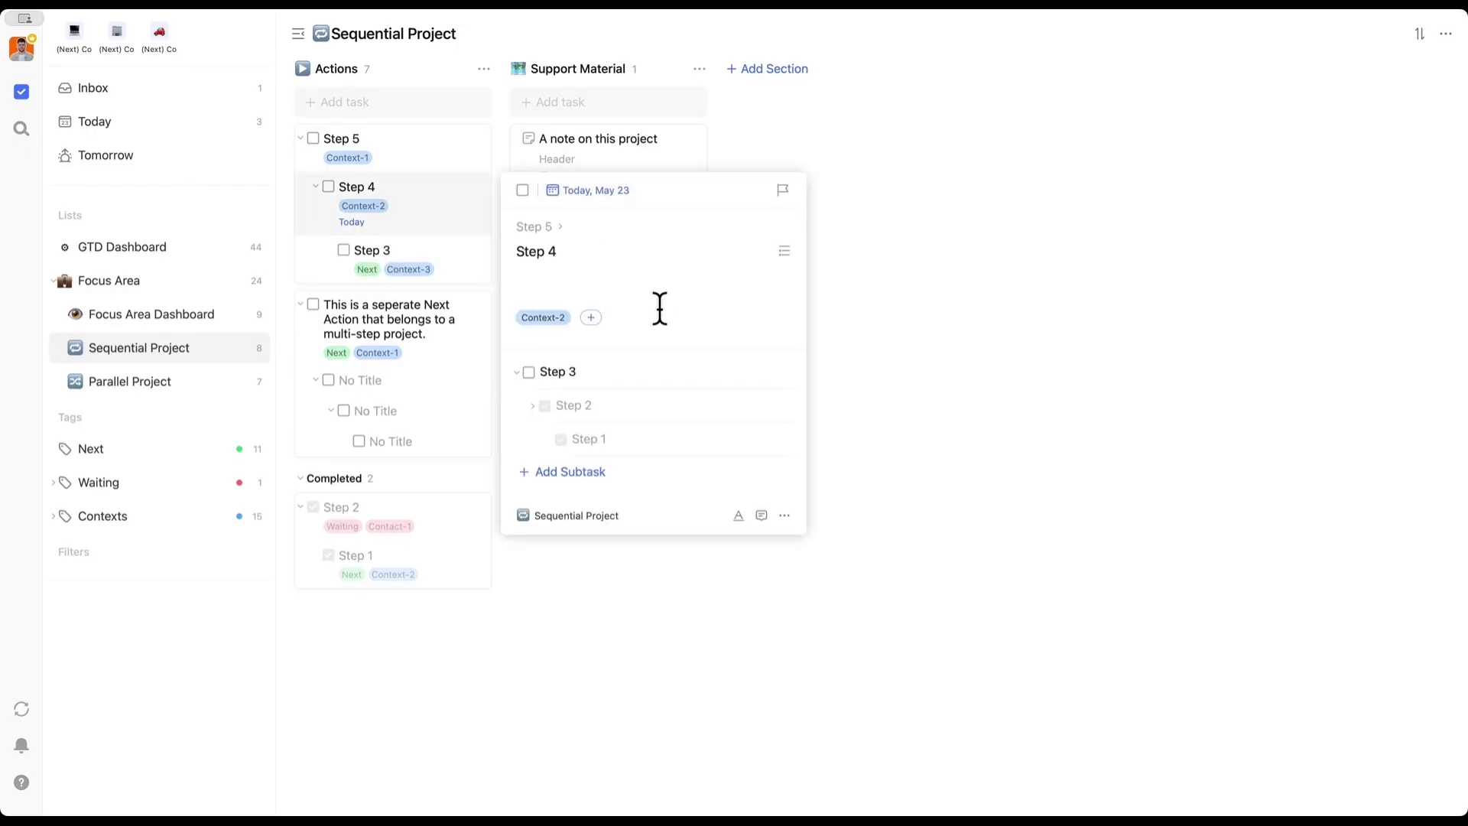
click(581, 191)
click(569, 428)
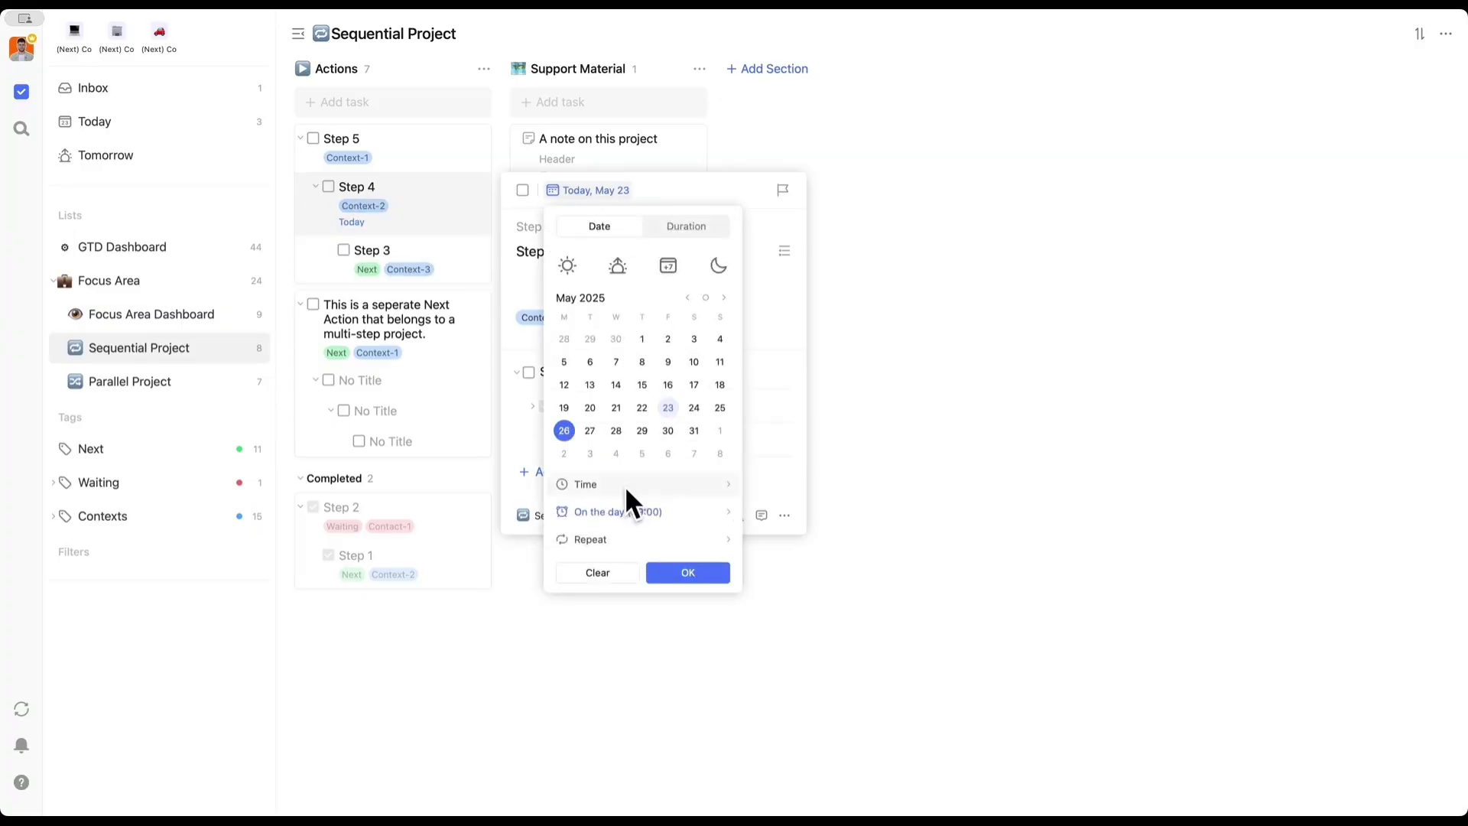
click(676, 572)
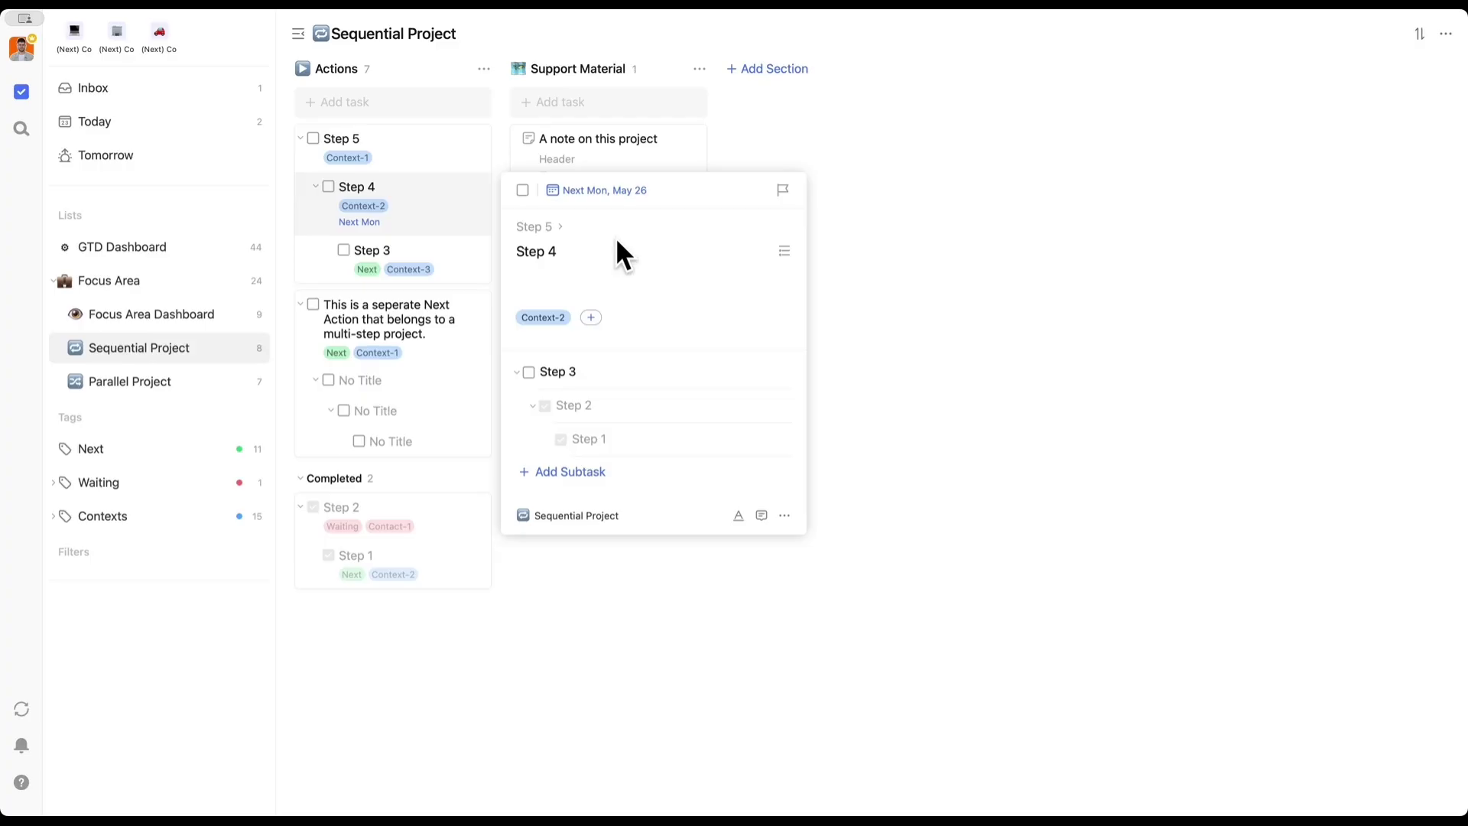
Mark Step 3 as completed, and open Step 4 with the cursor in its title.
click(345, 250)
click(424, 210)
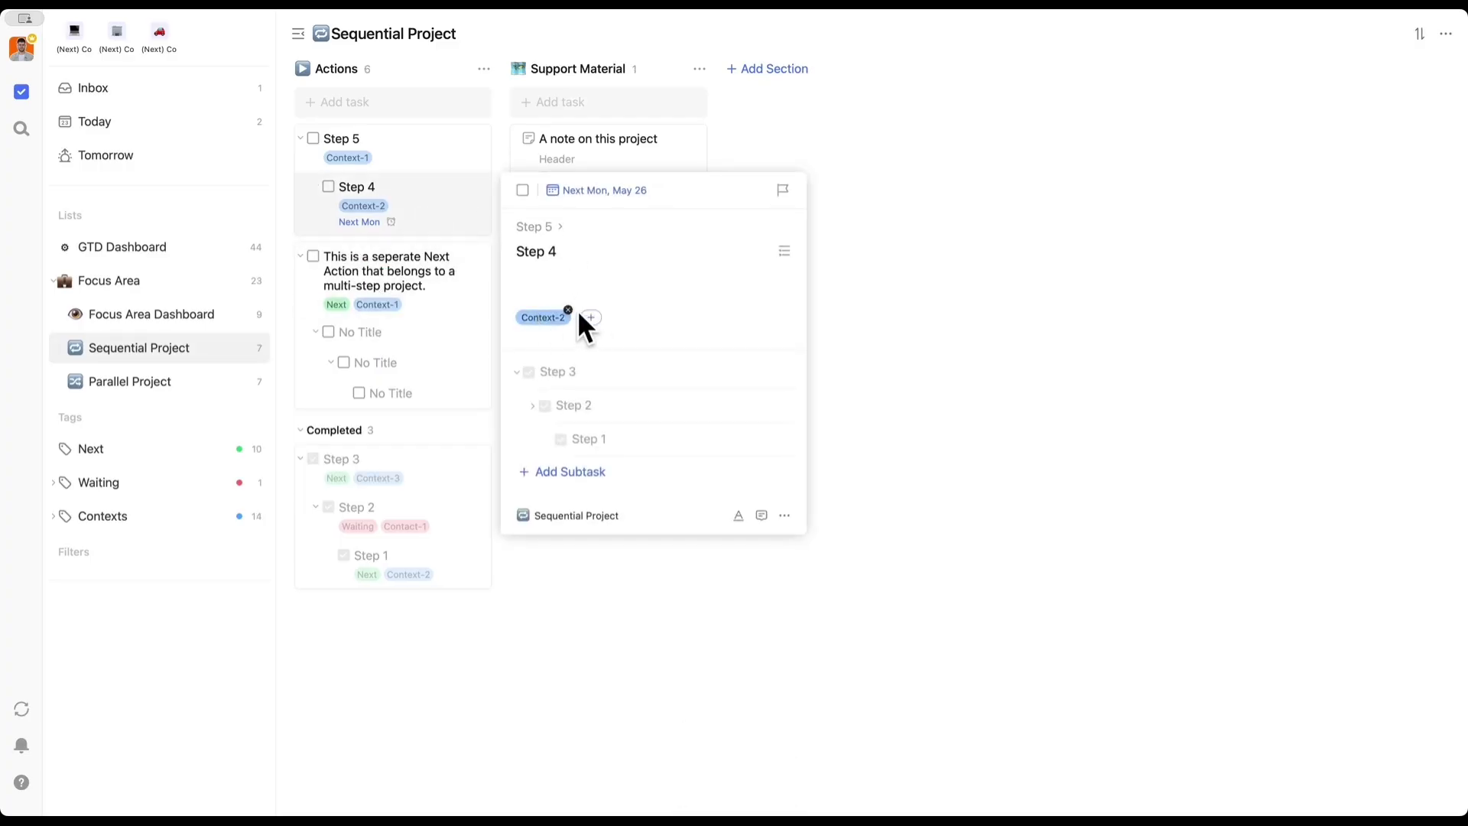
drag(534, 250, 606, 252)
click(607, 252)
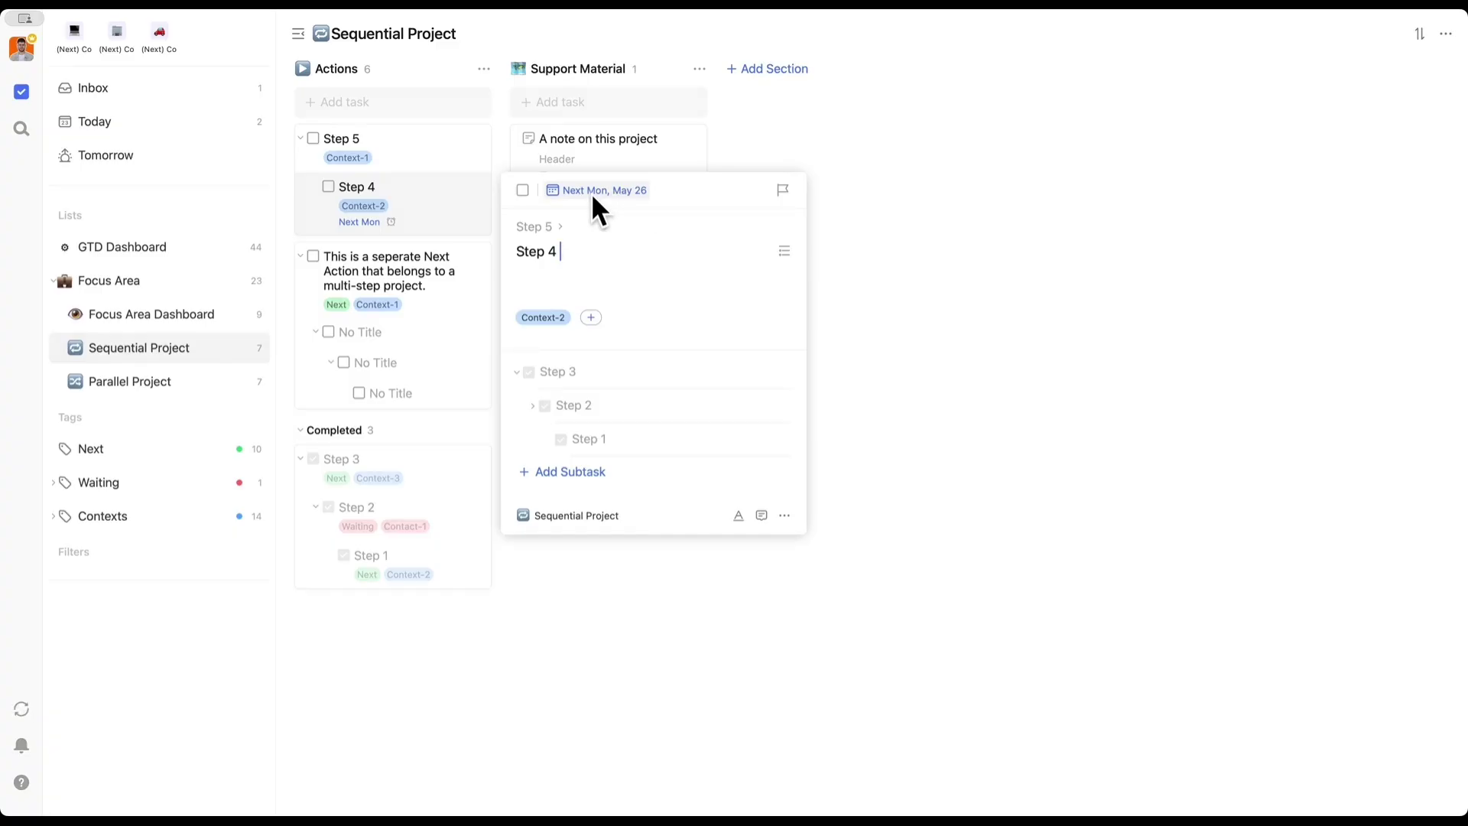
Reopen the completed Step 3, Step 2 and Step 1 from Step 4's subtask list, and close the task.
click(528, 373)
click(545, 404)
click(560, 440)
click(505, 594)
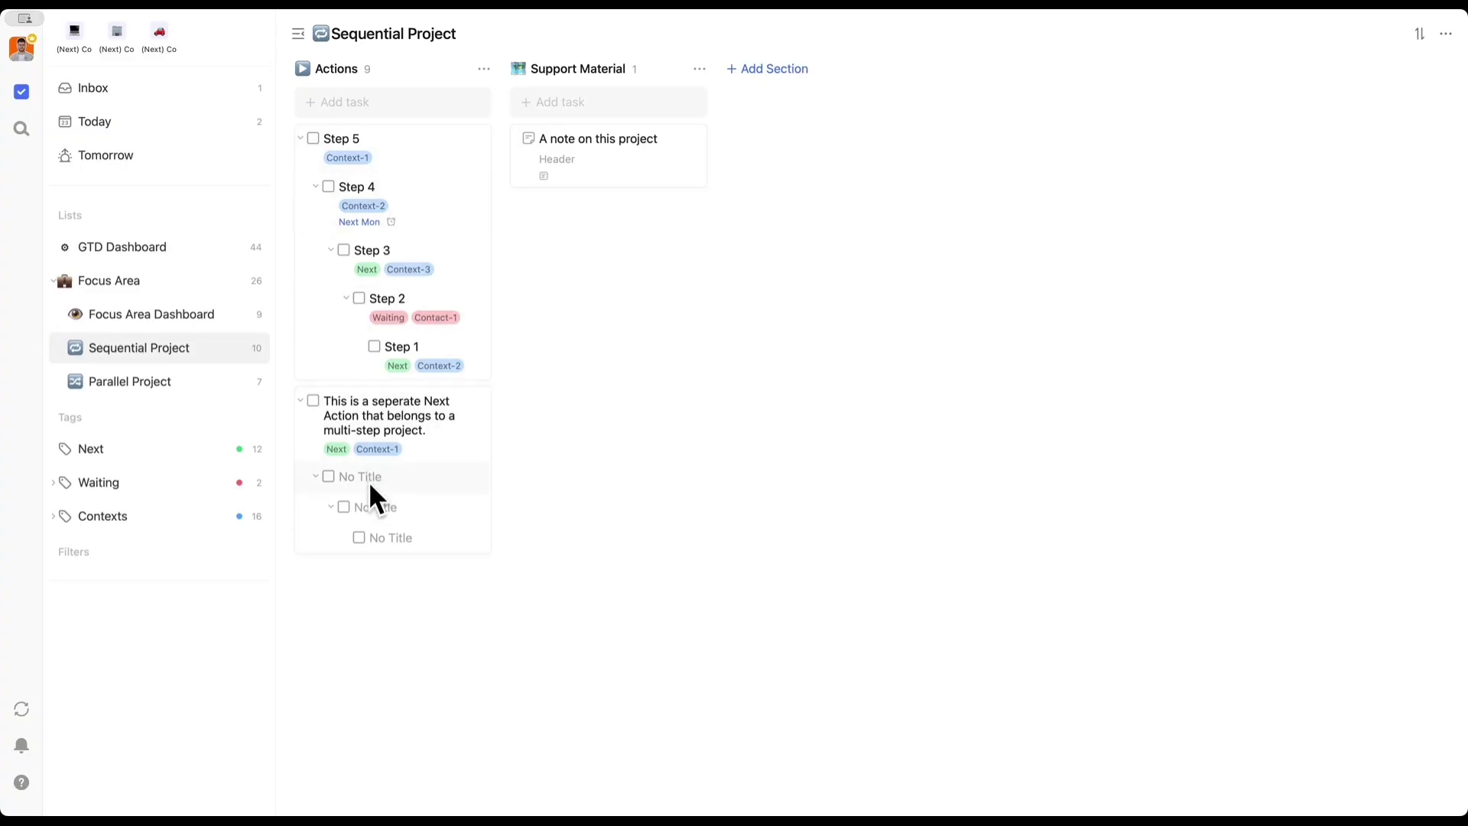
Collapse the untitled subtasks beneath the separate Next Action.
click(429, 454)
click(299, 400)
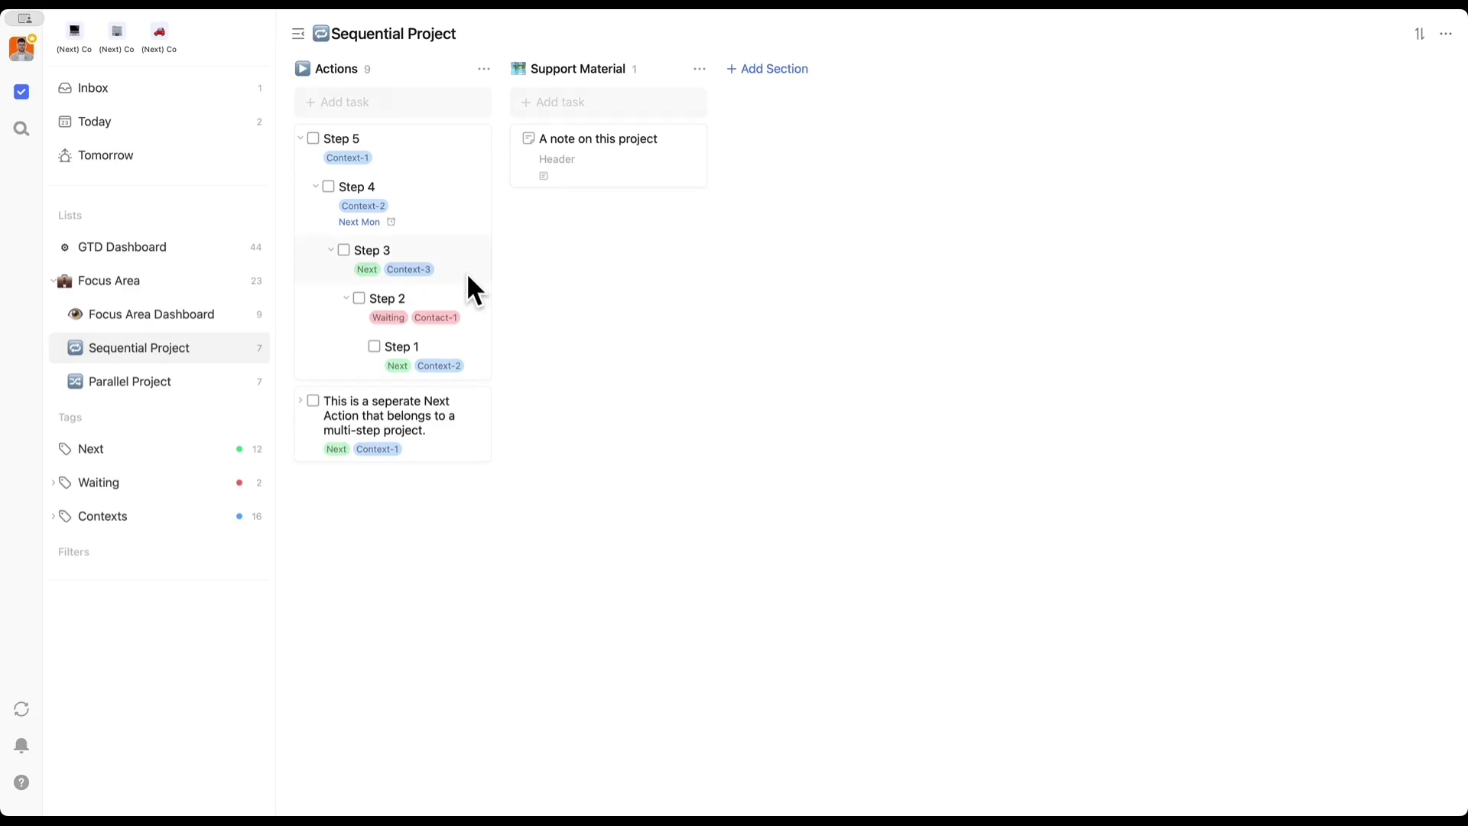
Expand the Contexts tag group and examine the actions available for the Contexts tag.
click(53, 516)
right_click(146, 524)
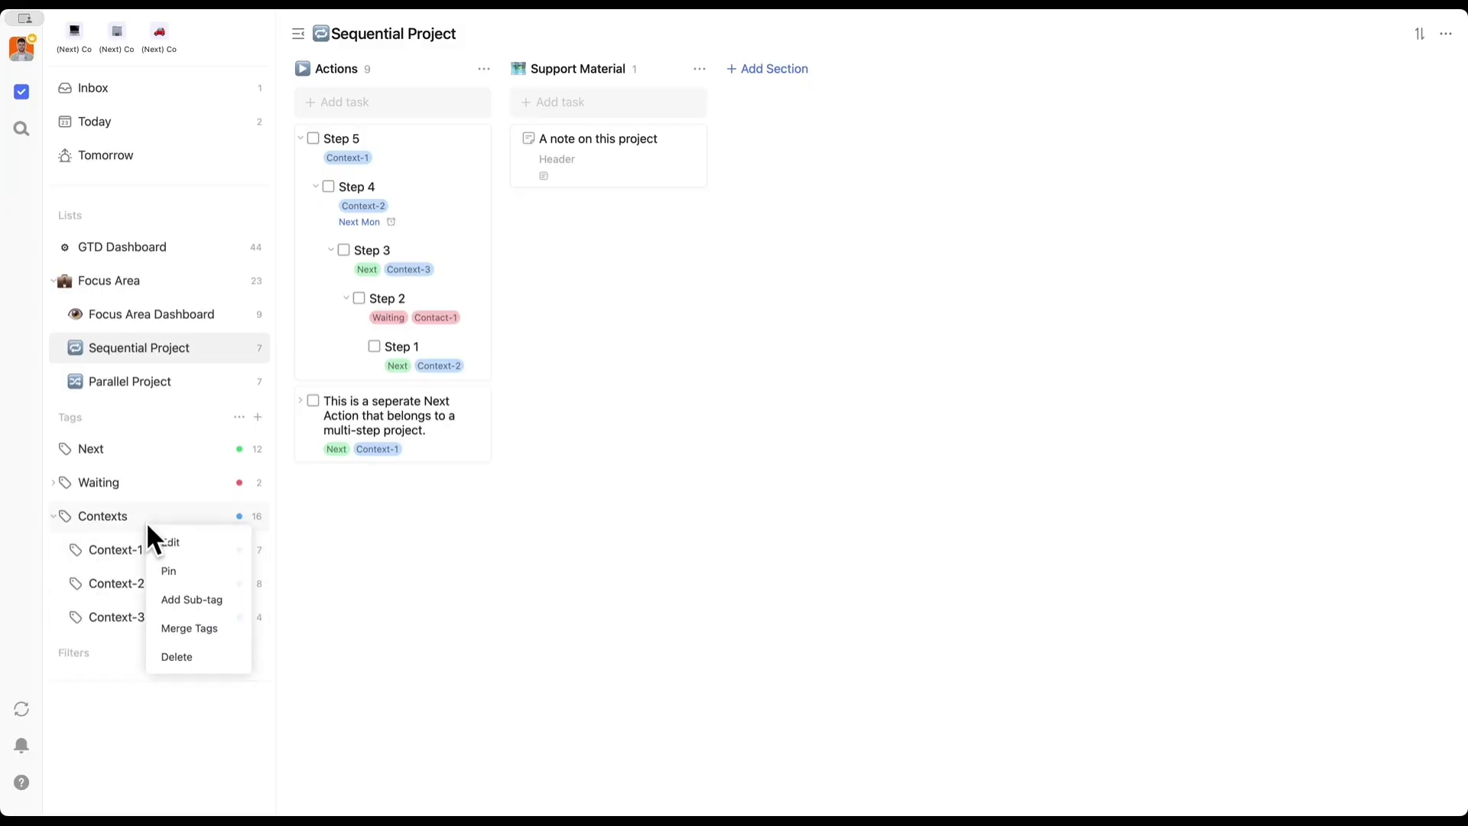
click(107, 525)
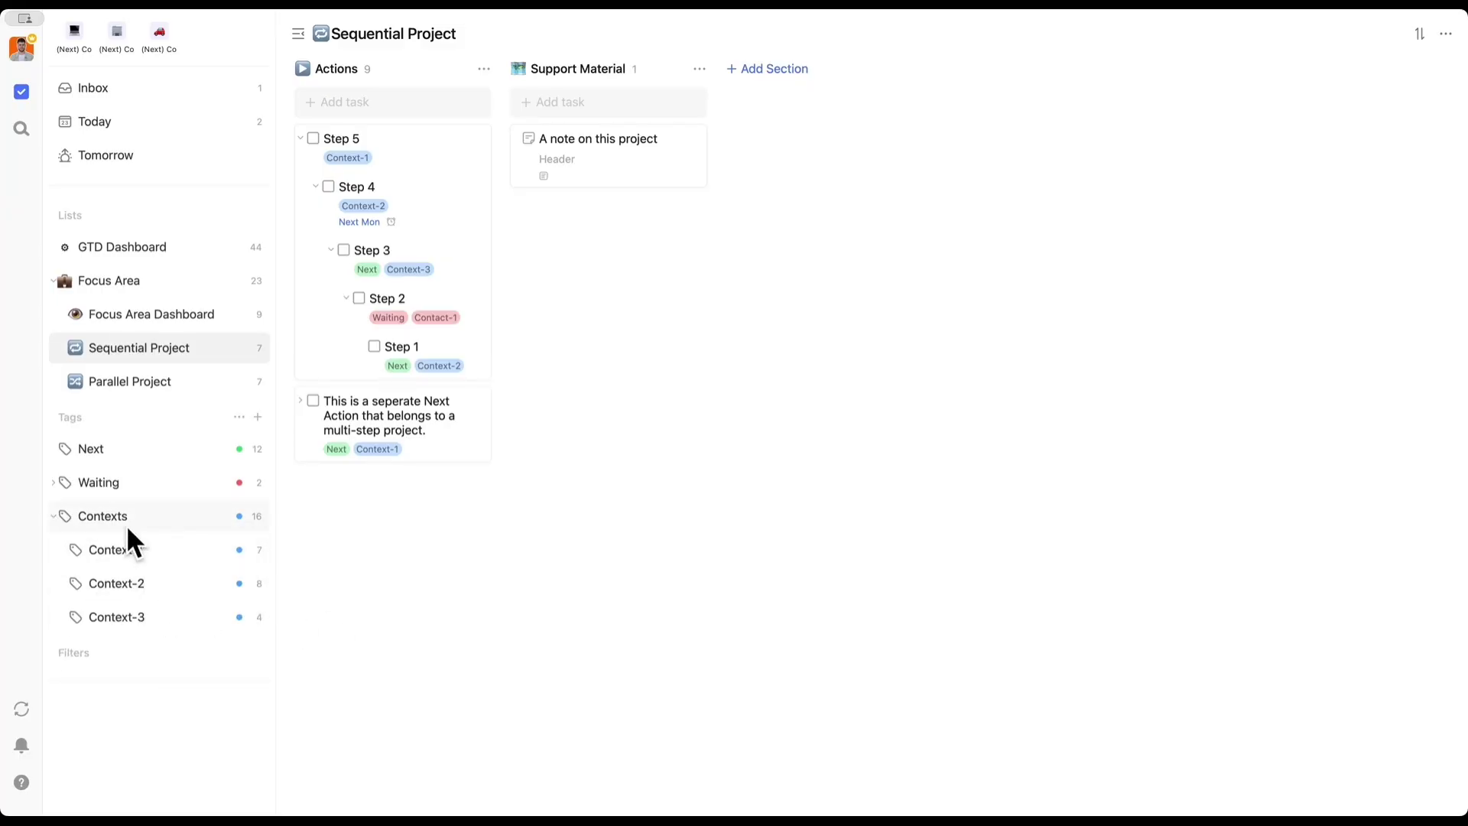
right_click(167, 527)
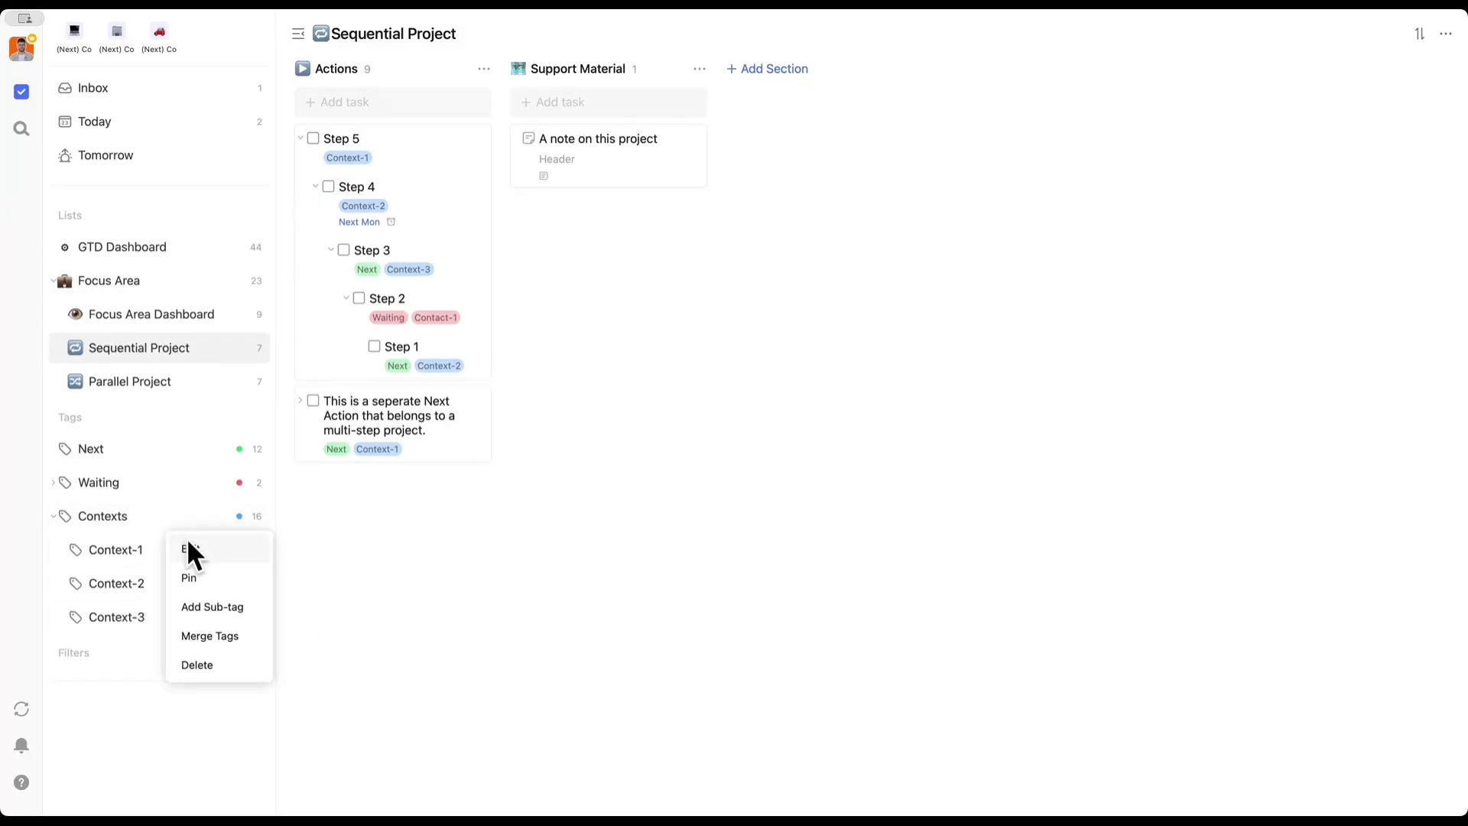
click(297, 547)
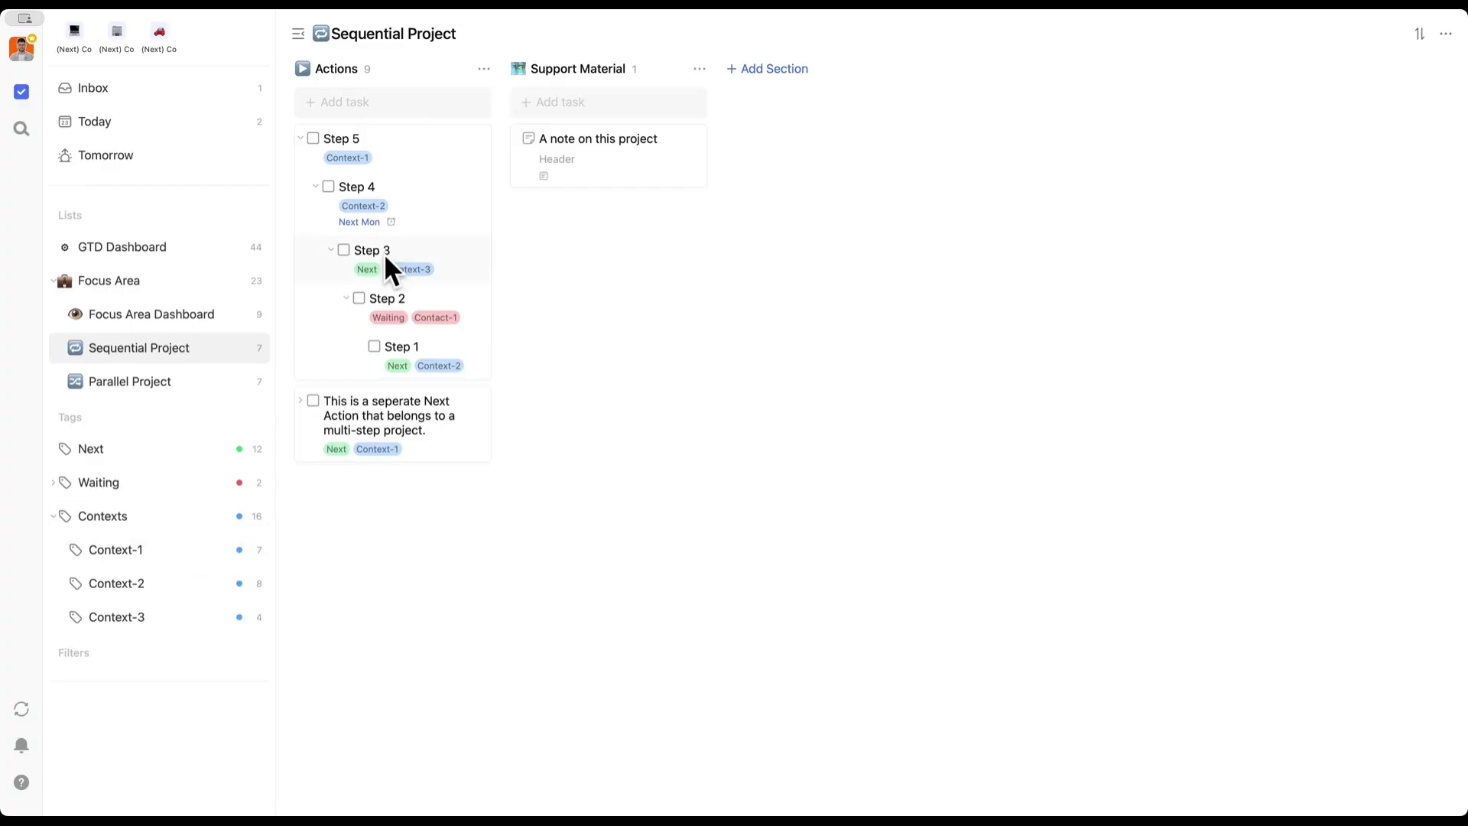
Open the Context-1 tag for editing, review its name, color and parent tag fields, and close it without saving.
right_click(191, 548)
click(212, 567)
drag(648, 353, 535, 361)
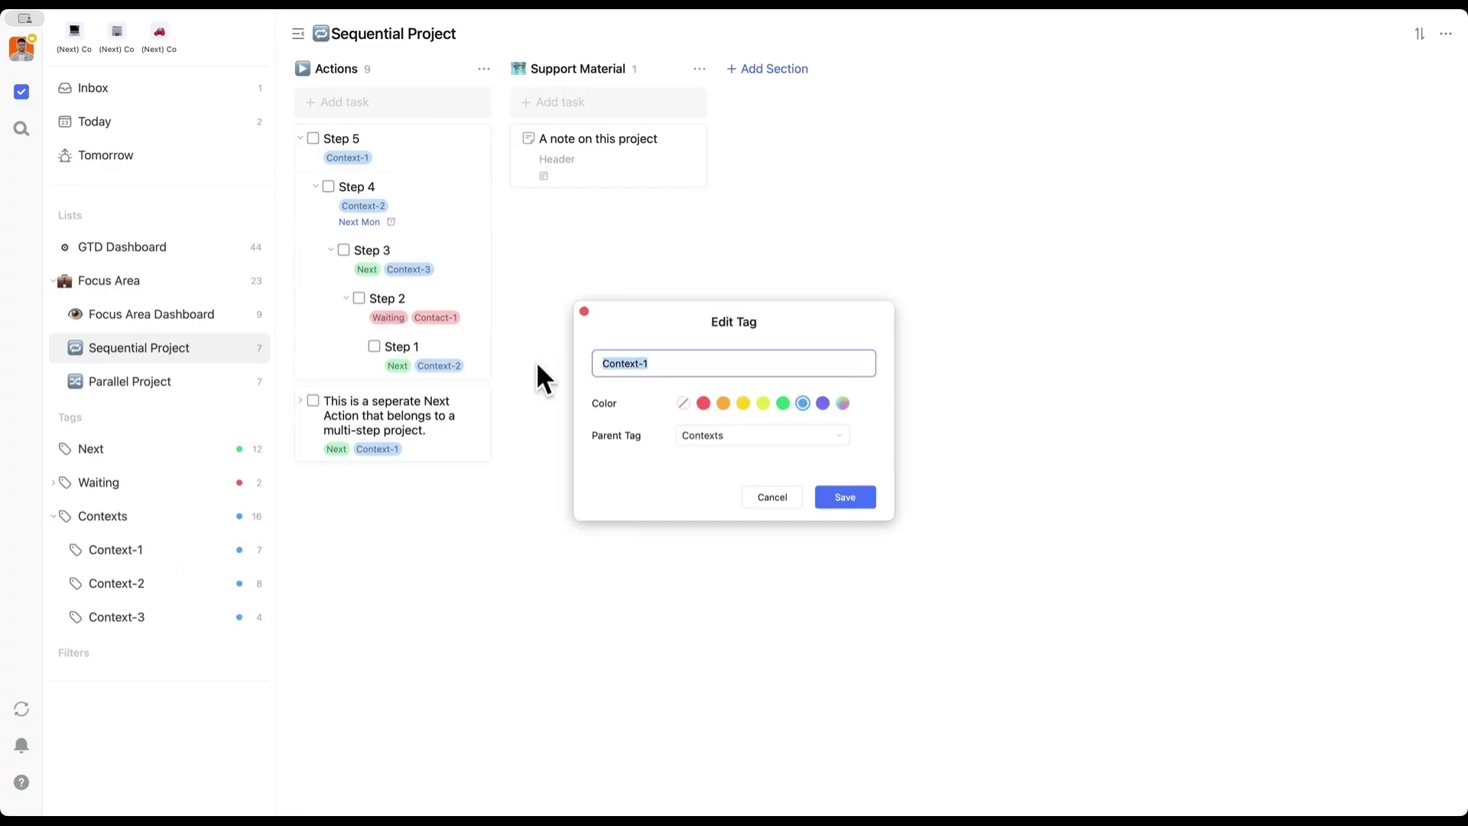
click(771, 498)
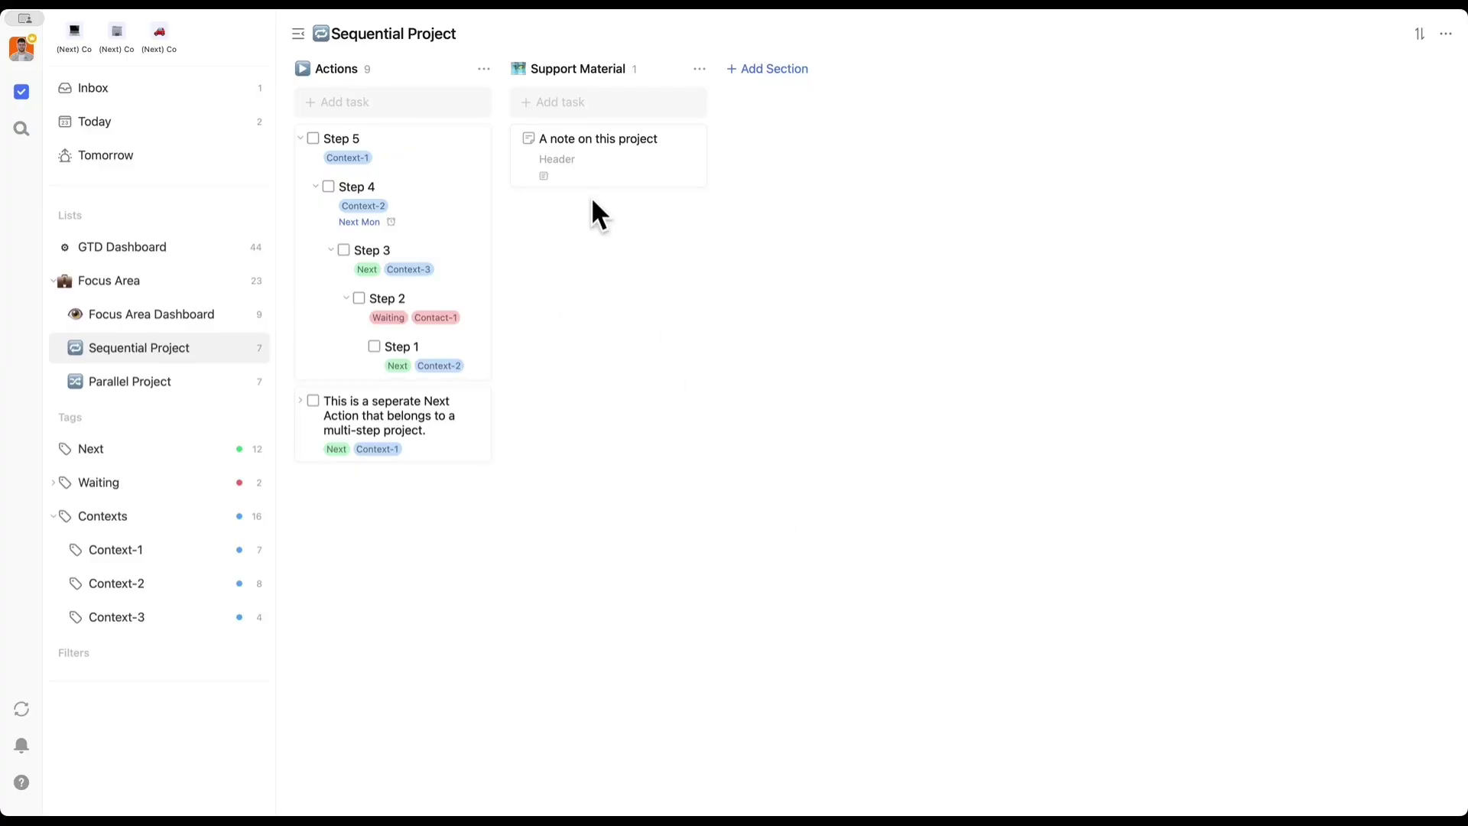
Revisit the Parallel Project, Focus Area Dashboard and Sequential Project lists, and open the GTD Dashboard.
click(149, 375)
click(153, 324)
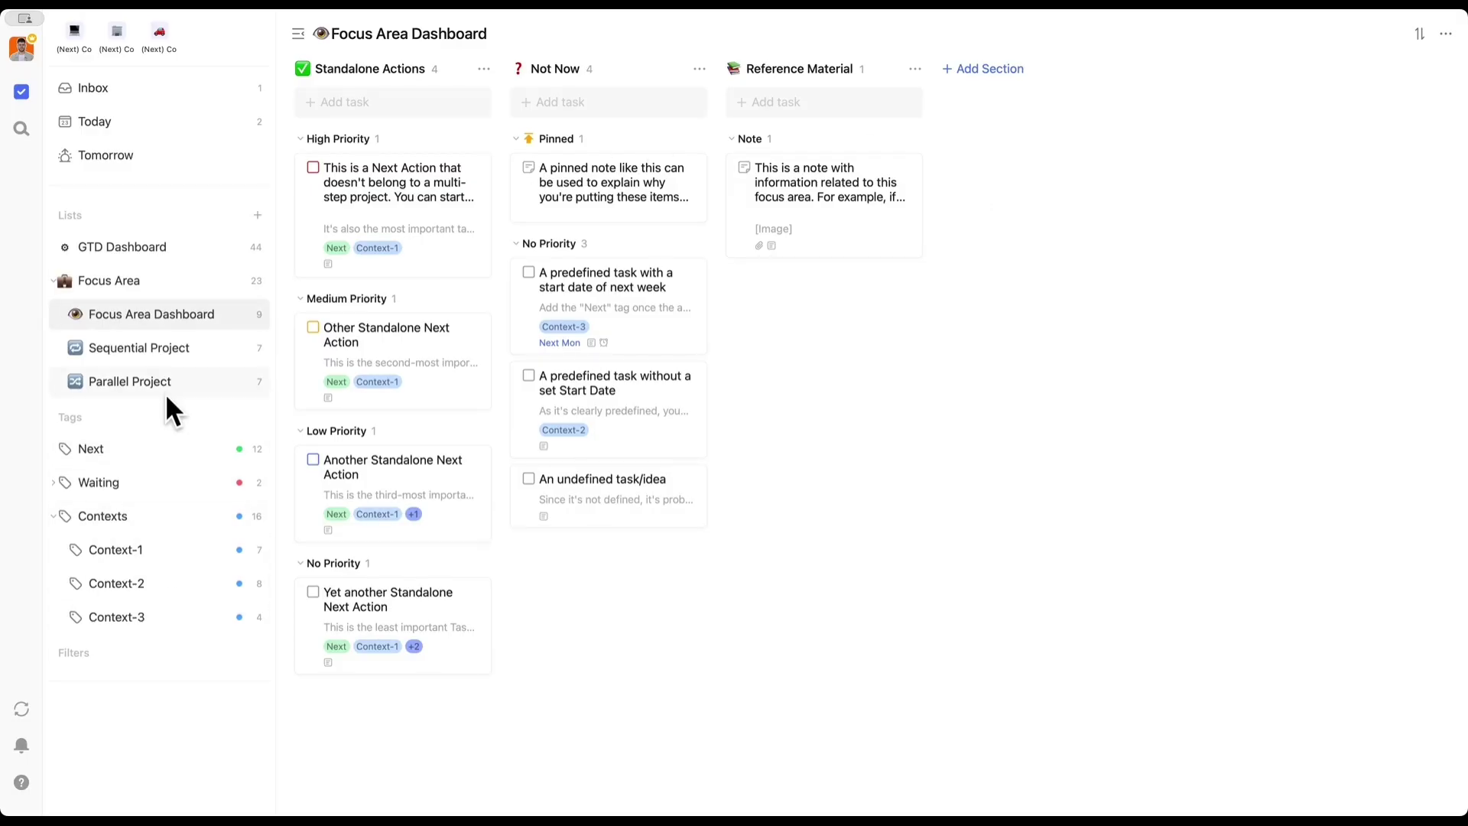
click(145, 348)
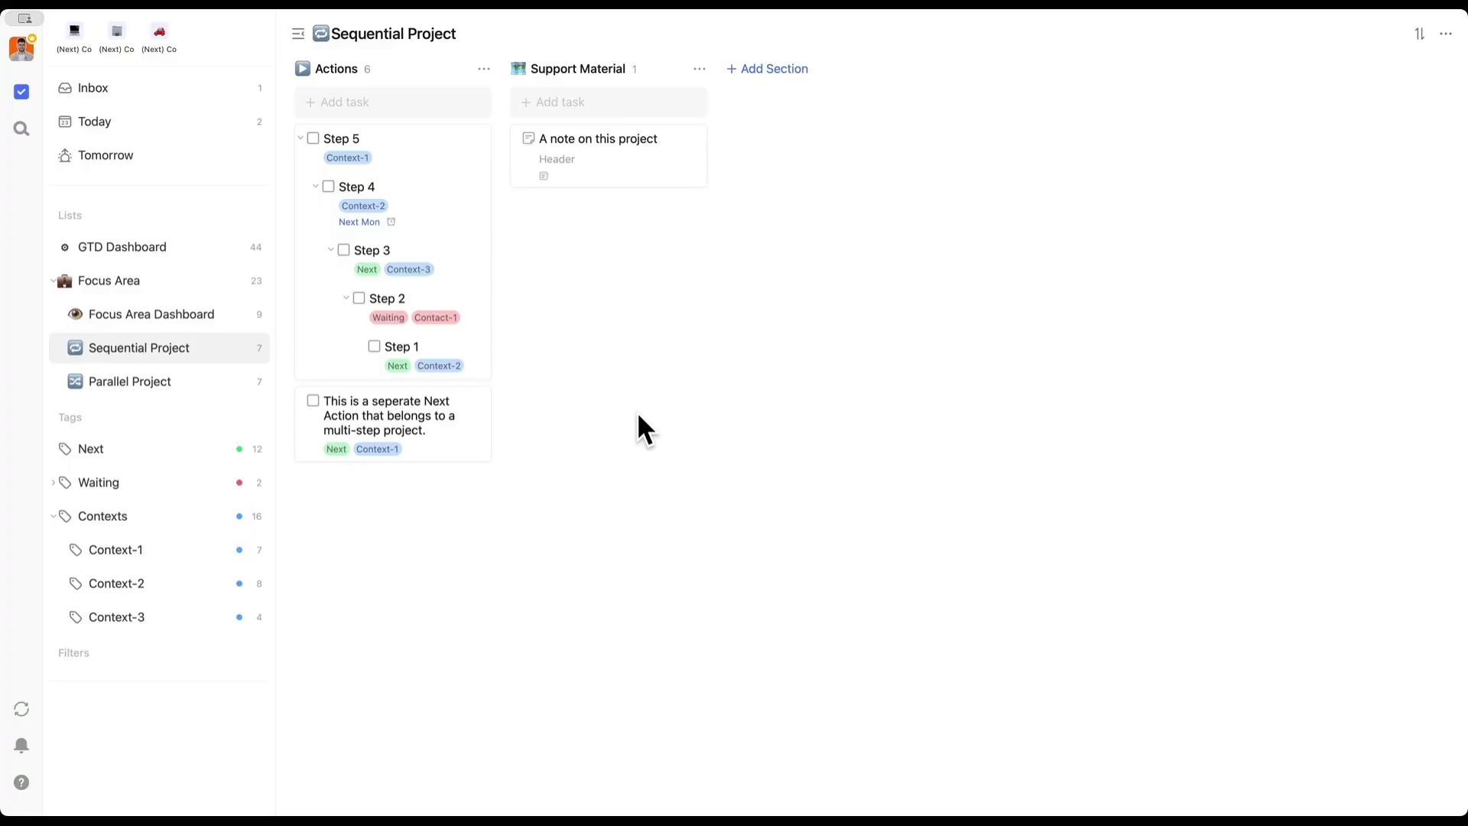
click(180, 246)
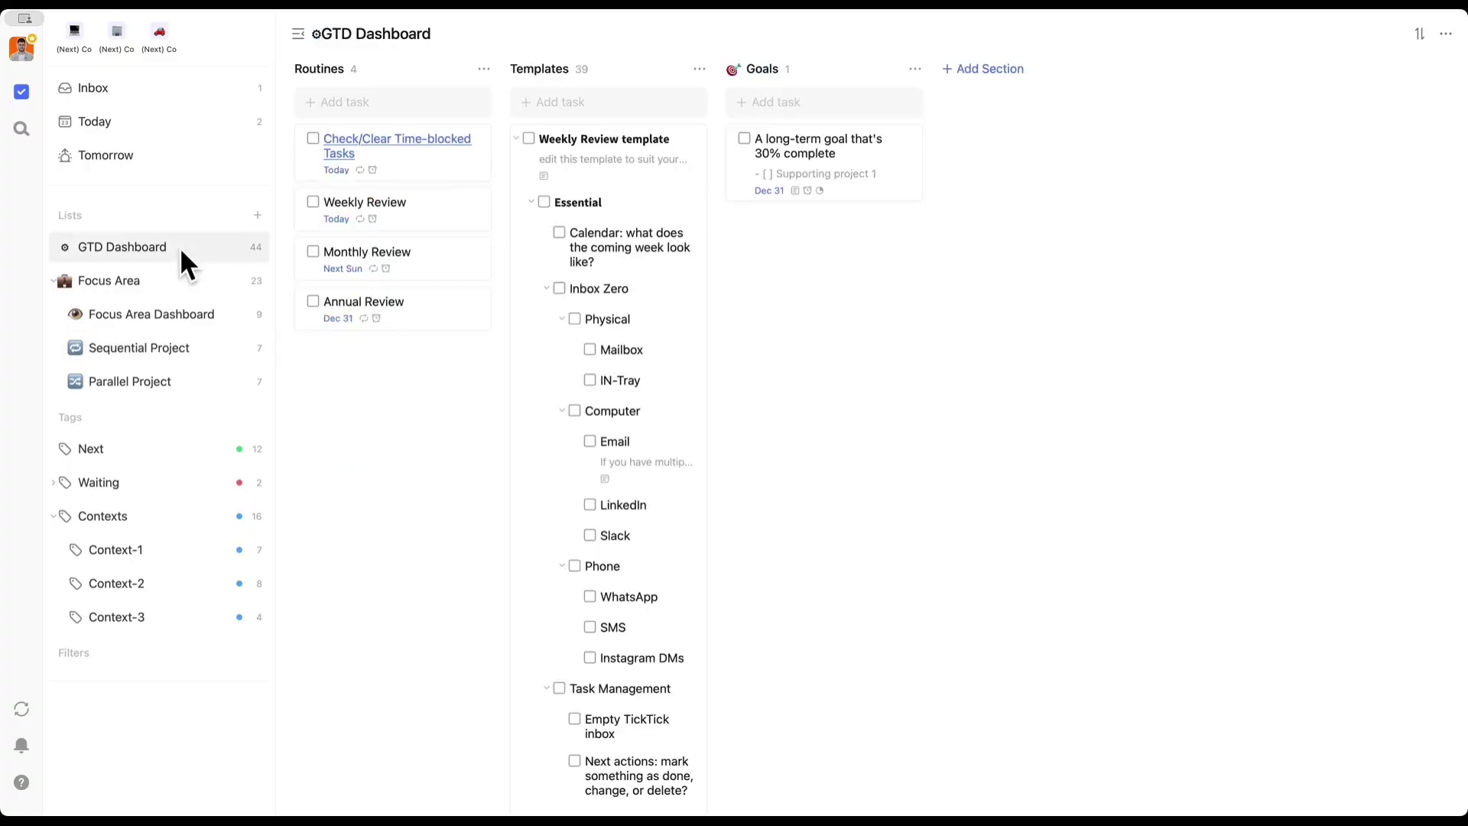
Collapse the Weekly Review and Monthly Review templates in the Templates section.
click(516, 136)
click(516, 206)
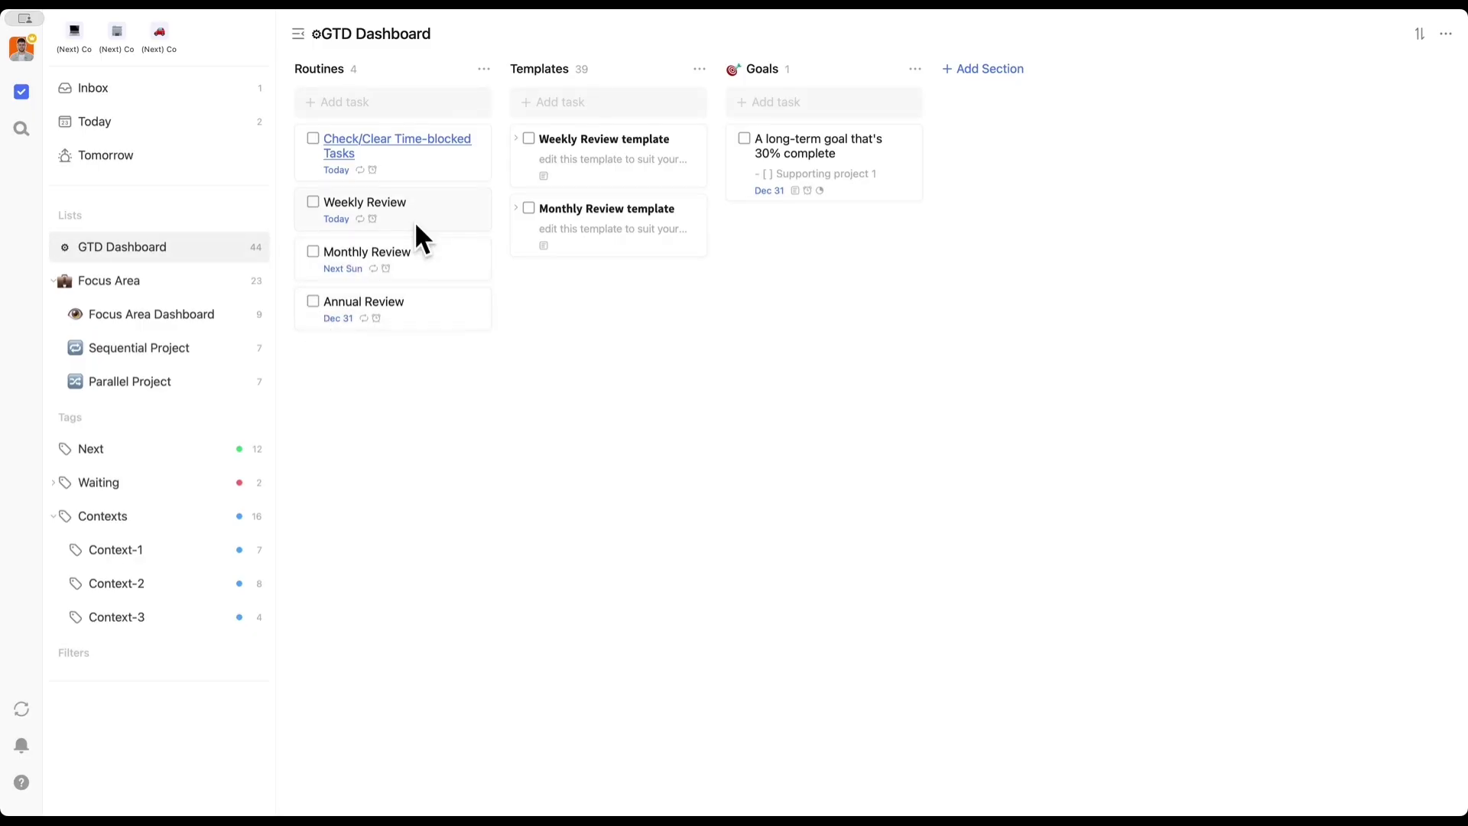
Expand the Weekly Review template, examine its Essential and Clean Up checklists, and collapse it again.
click(515, 137)
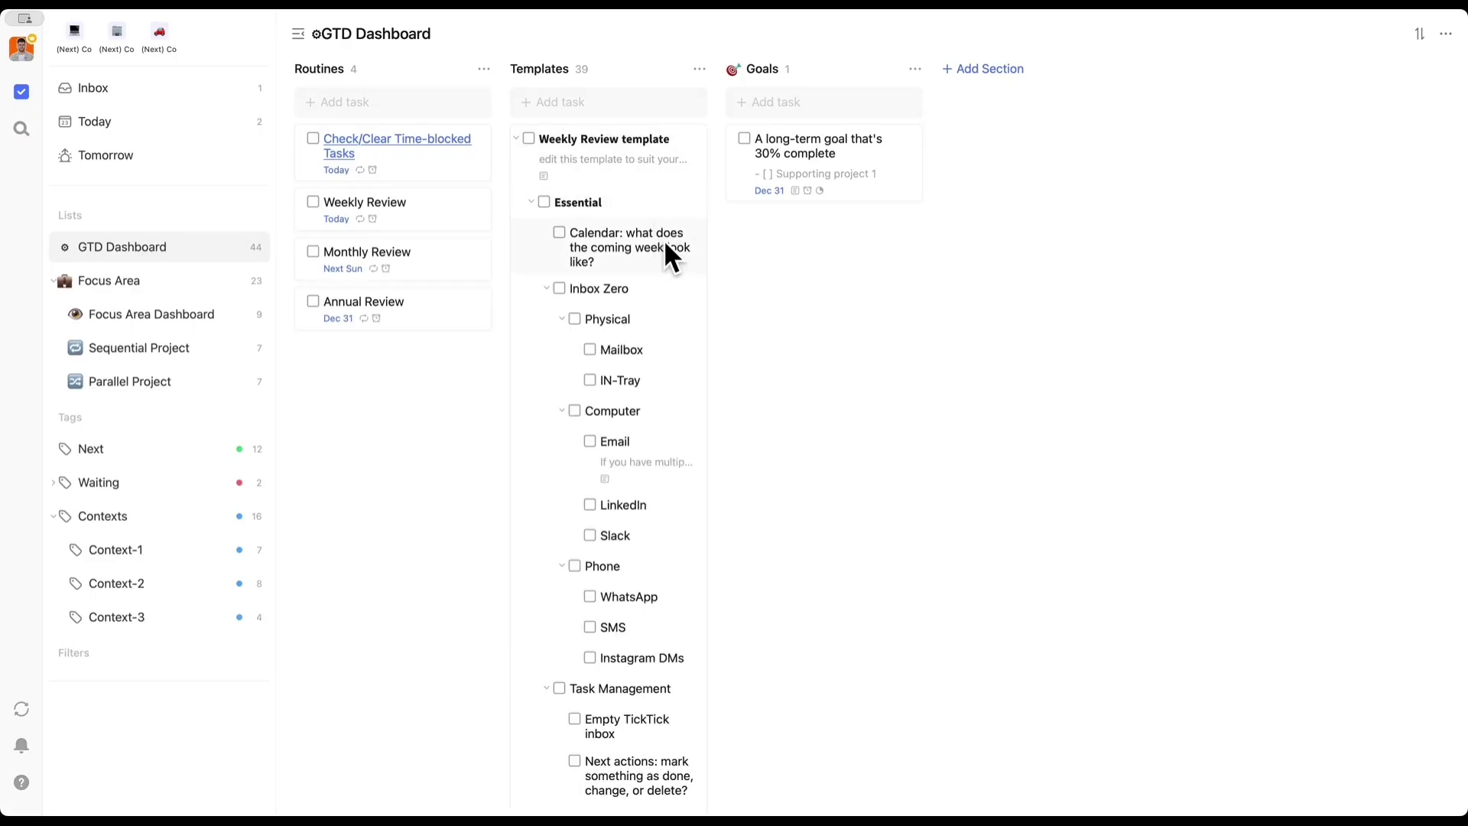
scroll(646, 281, down, 5)
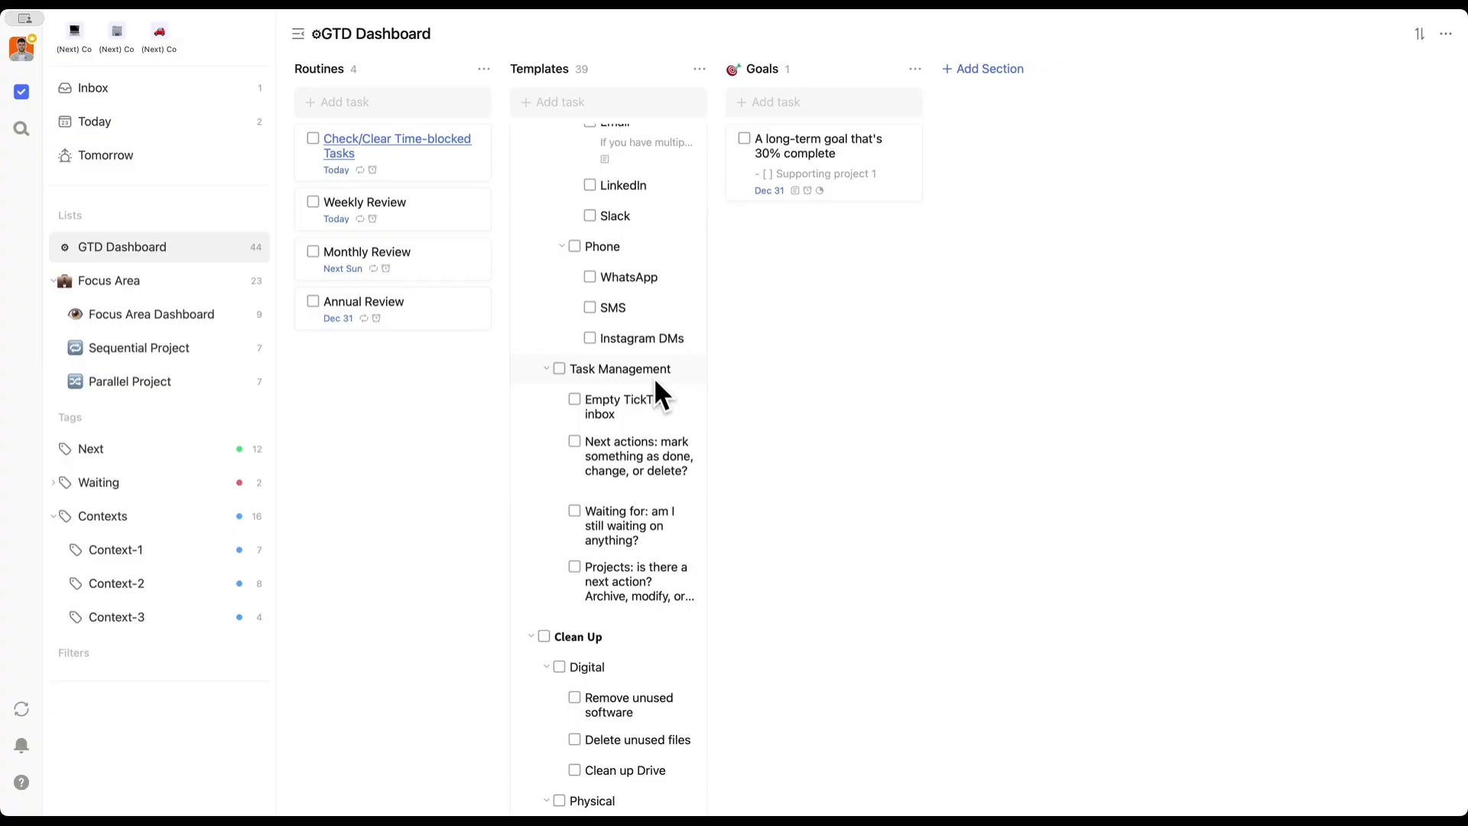
scroll(654, 377, down, 3)
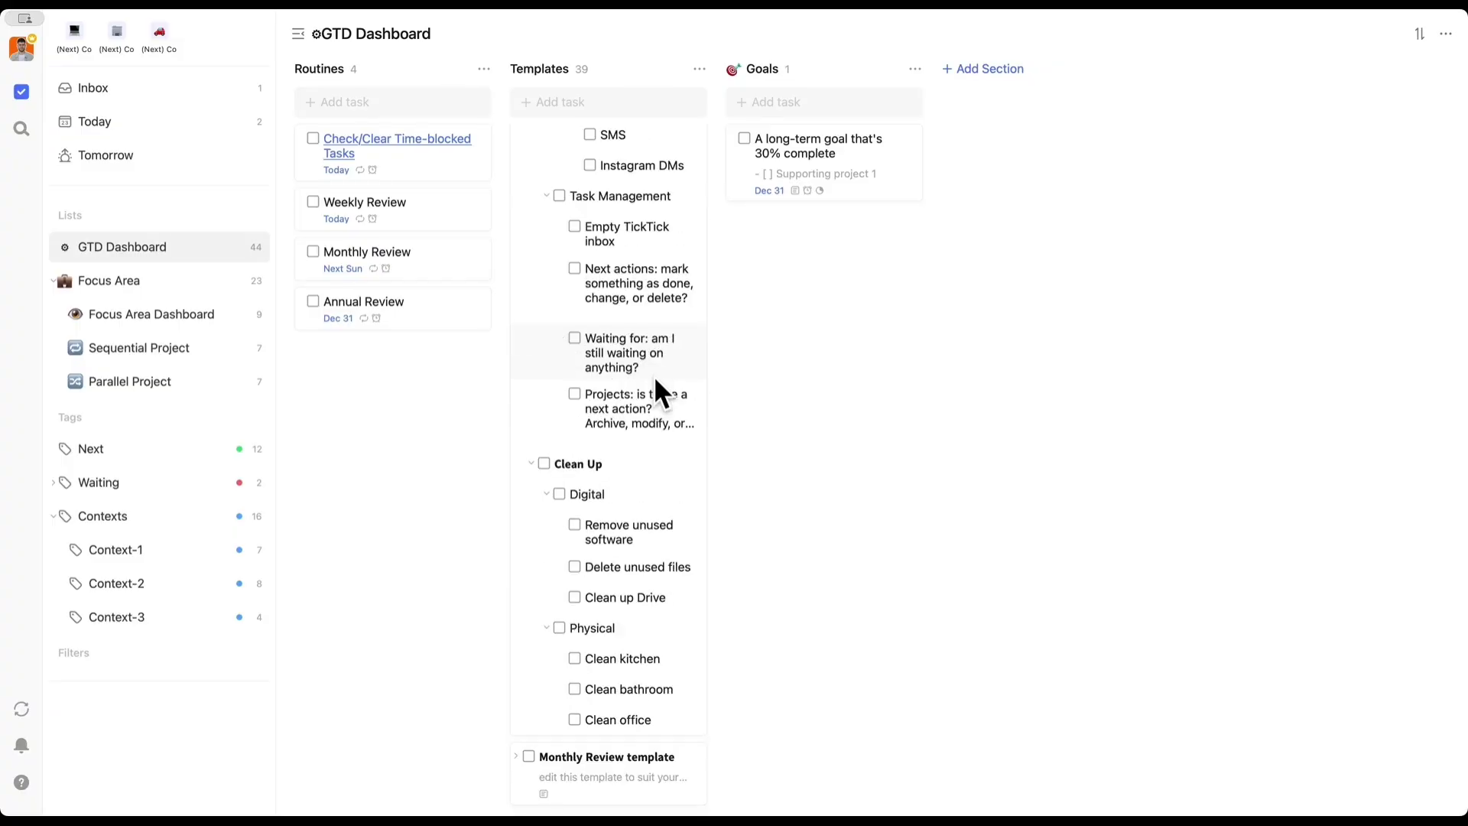
scroll(653, 491, up, 8)
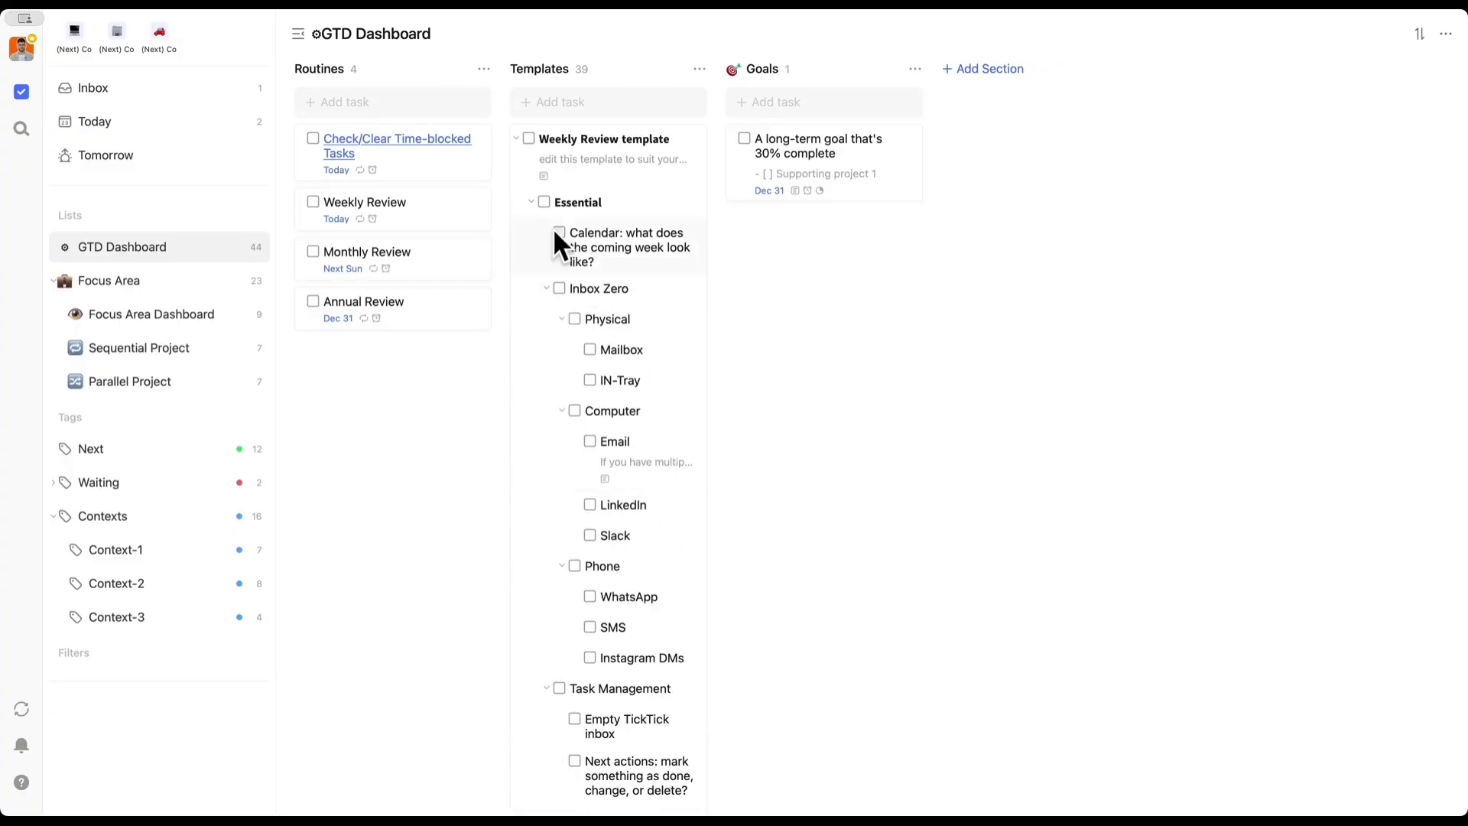
scroll(600, 338, down, 8)
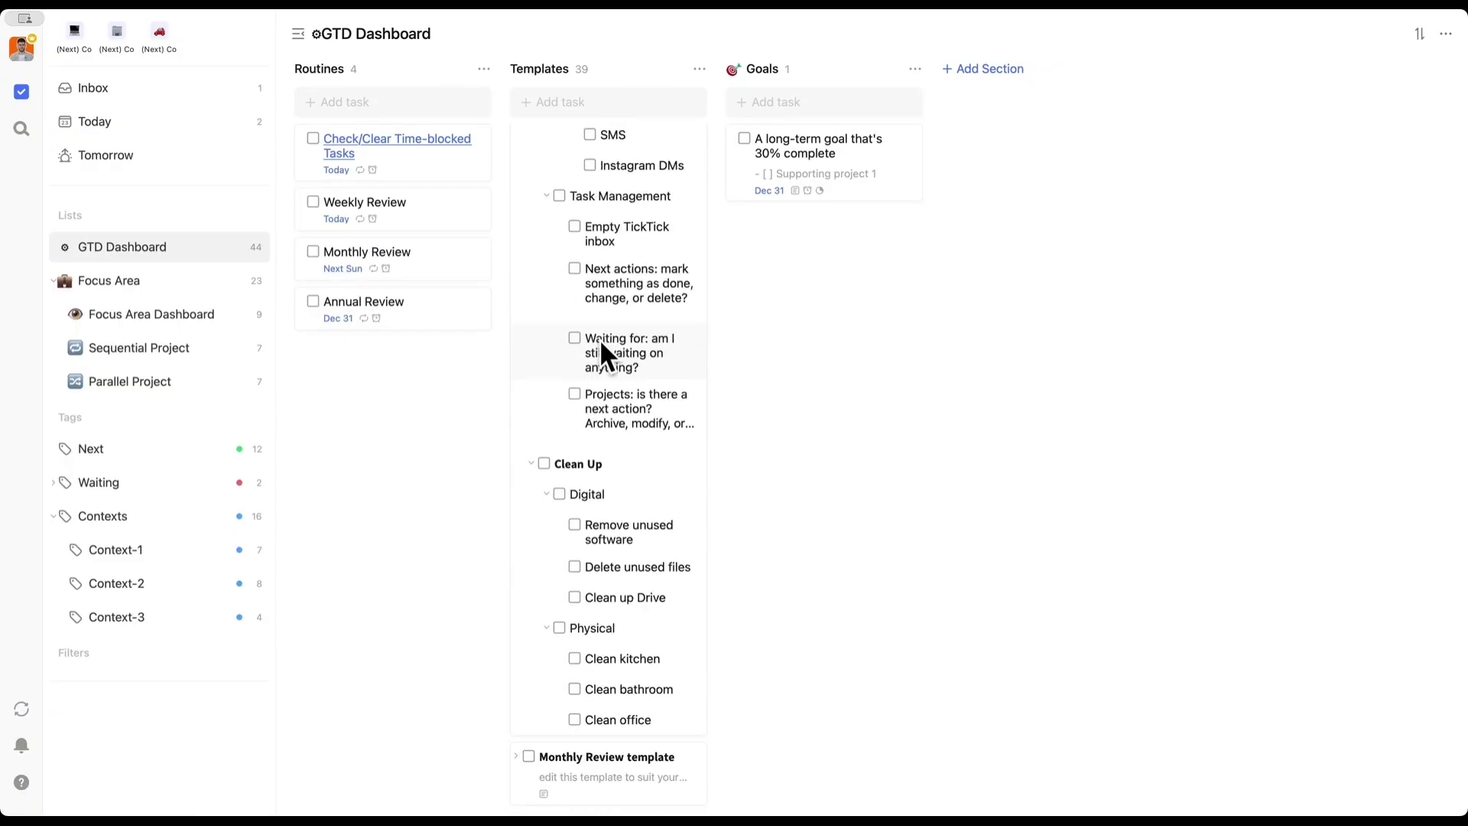
scroll(599, 338, up, 8)
click(516, 139)
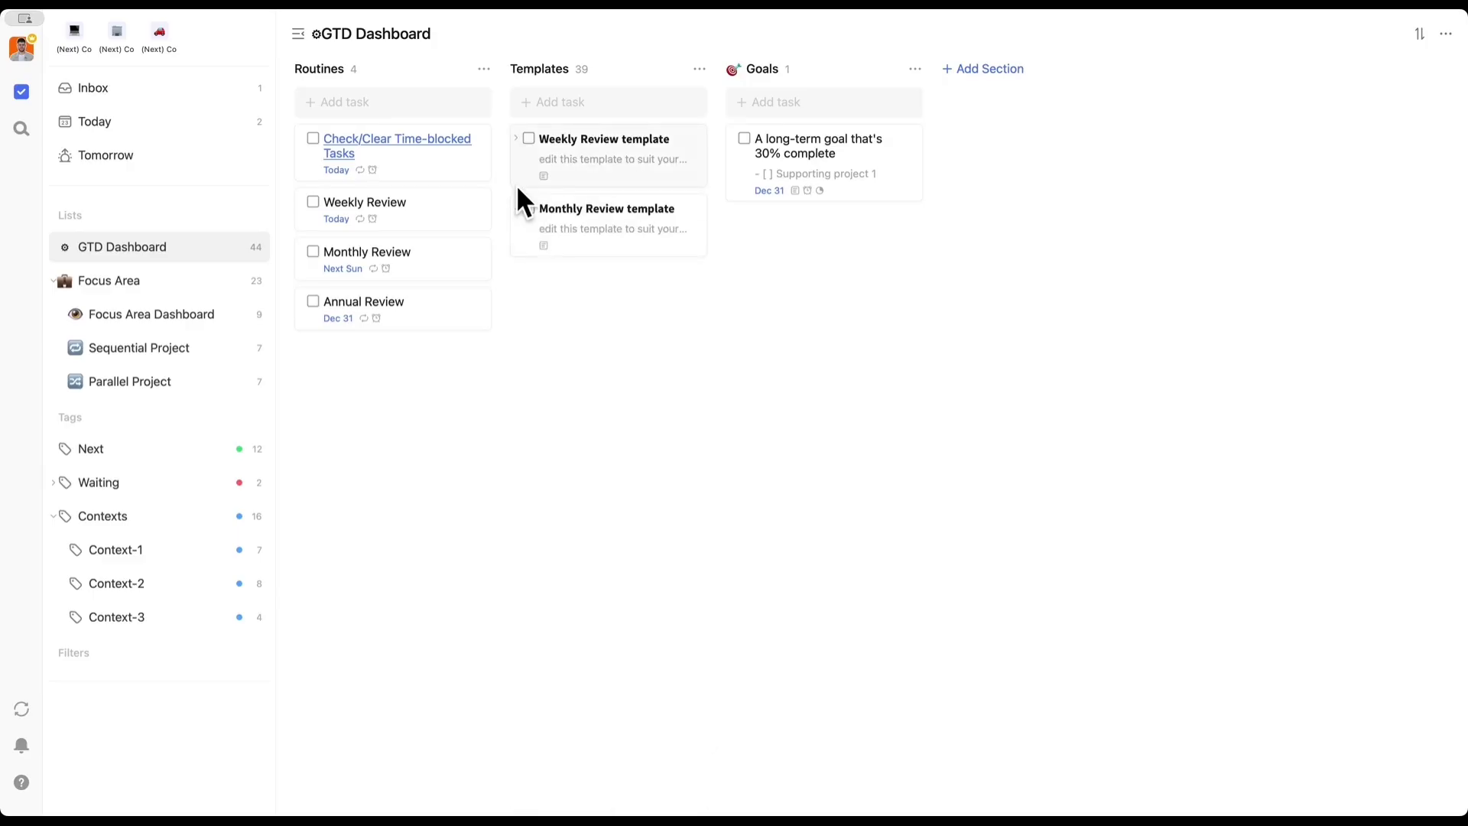
Add a task to the Routines section from the Weekly Review template.
click(675, 100)
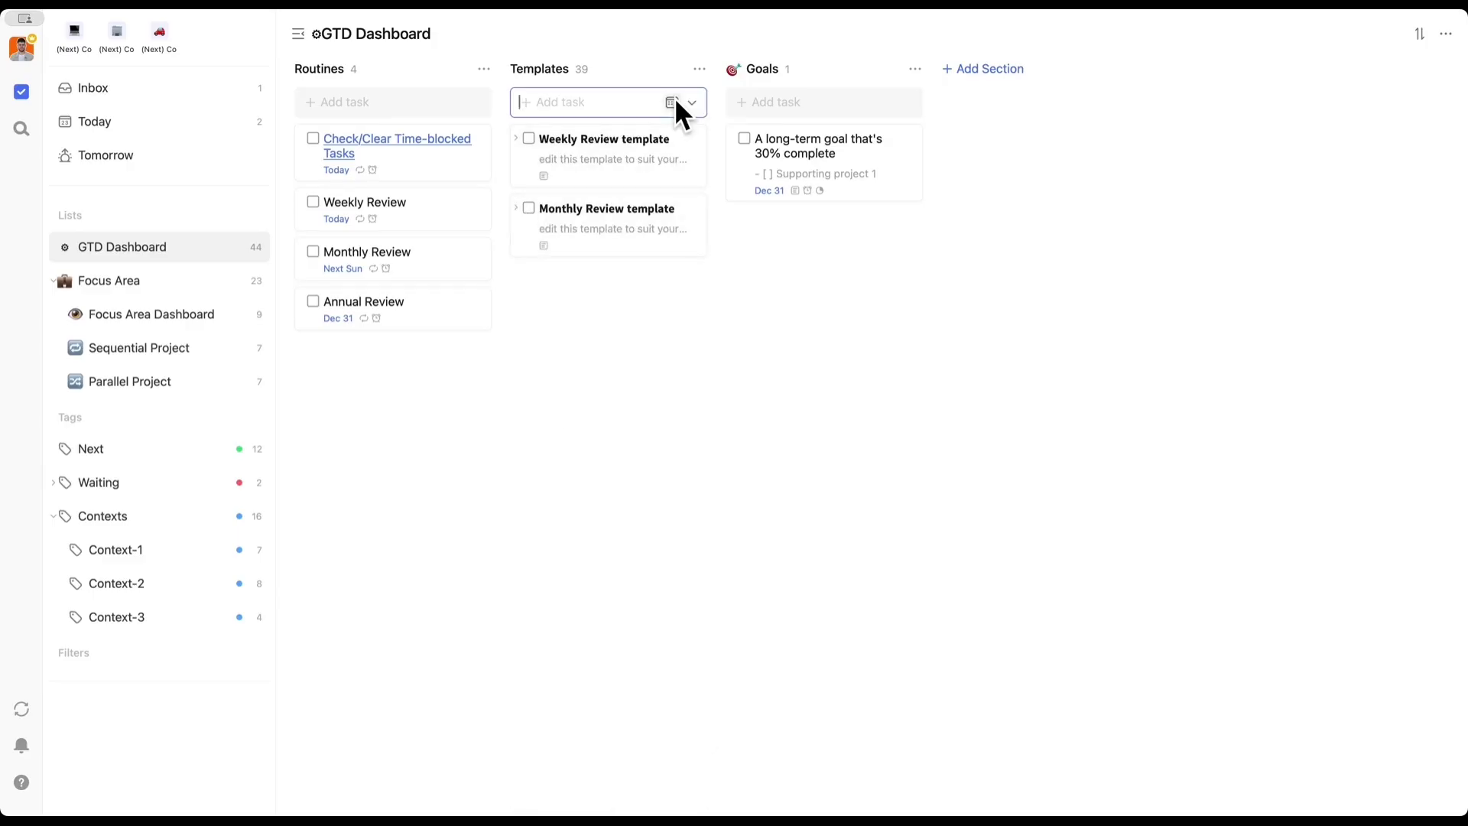
click(411, 102)
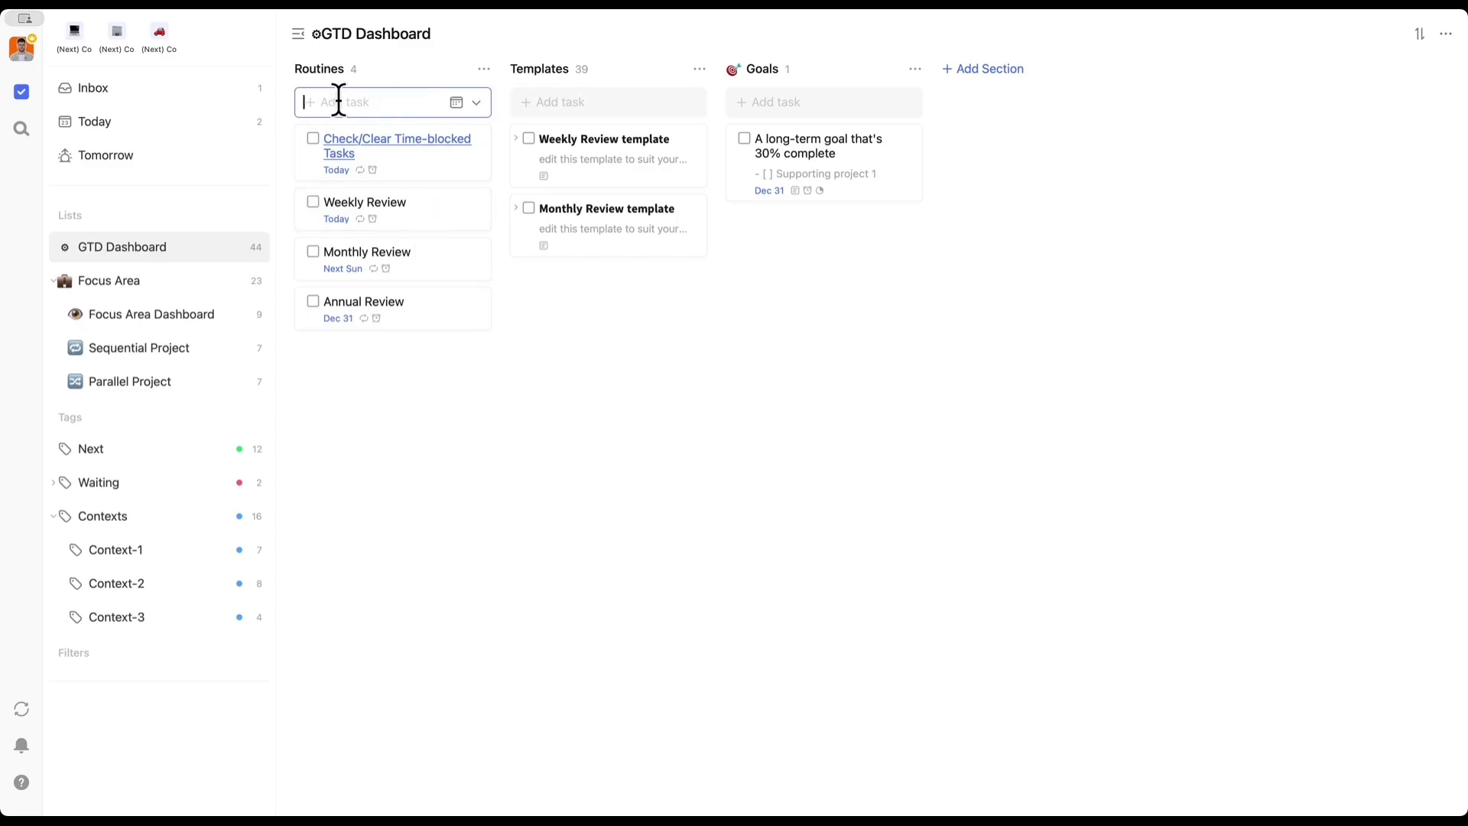
click(476, 99)
click(531, 276)
Open the added Weekly Review template task in Routines and look over its date settings and subtasks.
click(415, 137)
click(592, 142)
key(Escape)
scroll(553, 338, down, 10)
click(661, 603)
click(619, 142)
Collapse and delete the Weekly Review template copy in the Routines section.
click(300, 138)
right_click(401, 141)
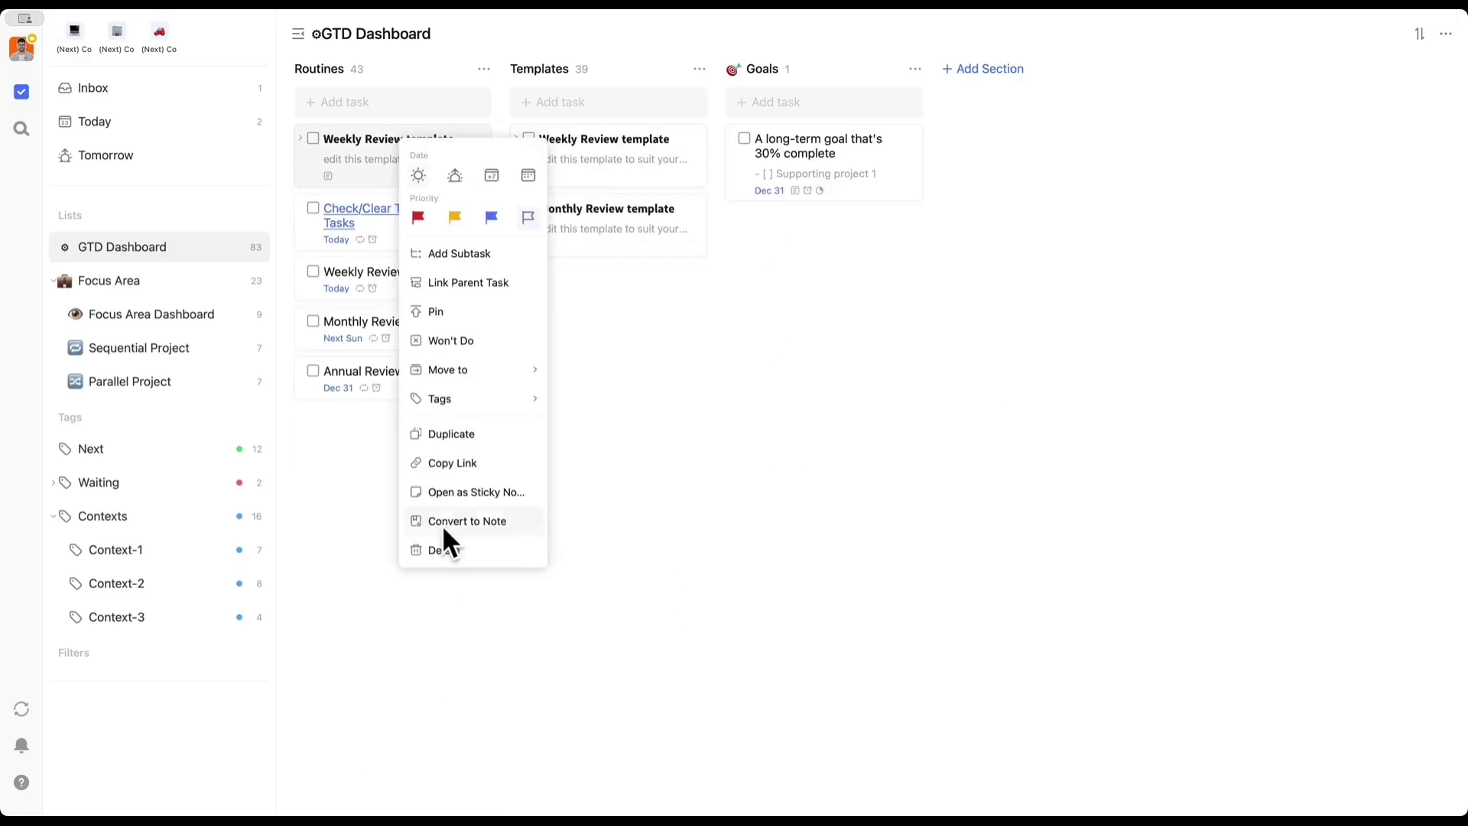
click(448, 552)
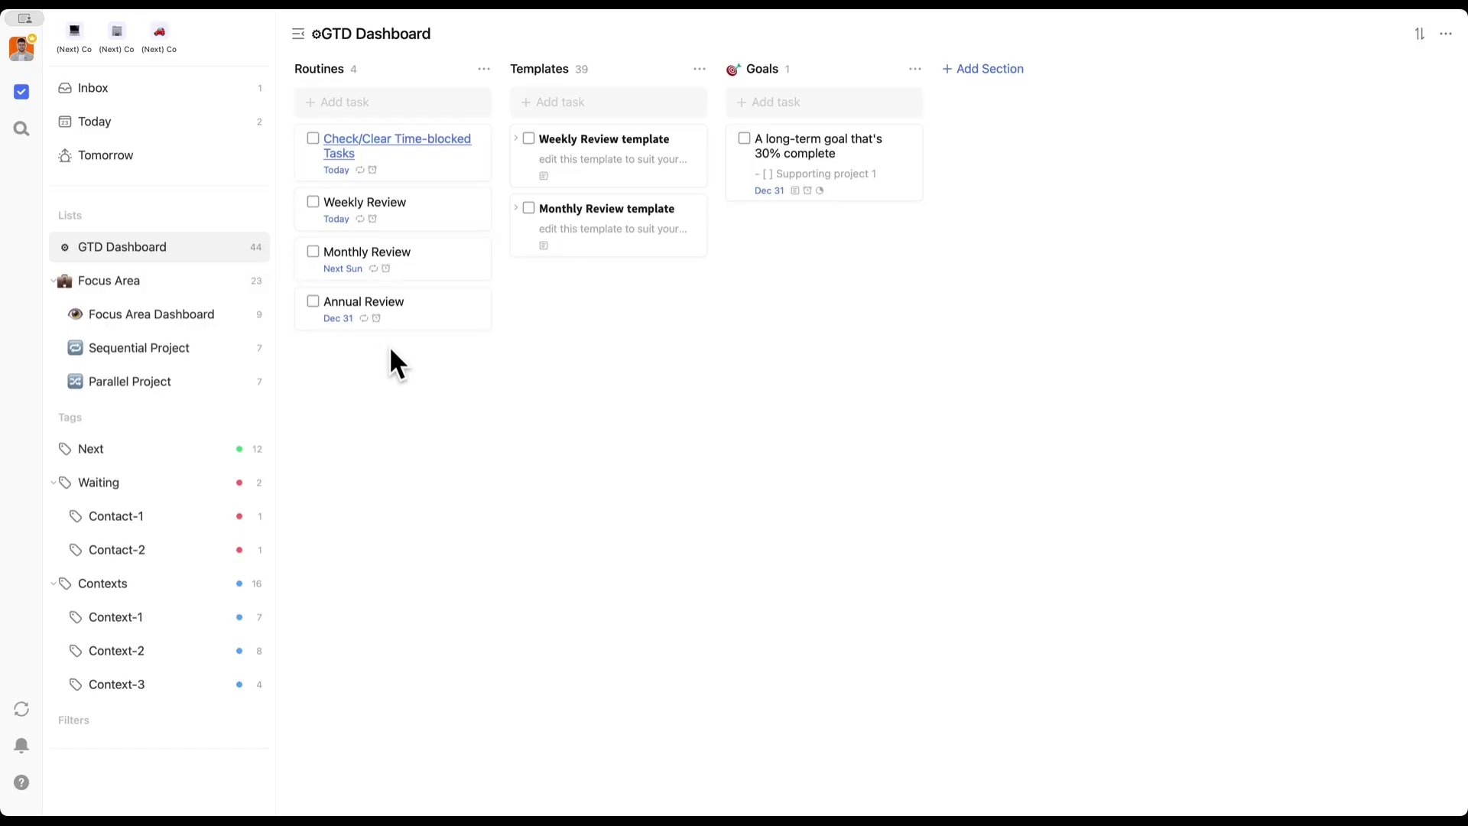
Try moving the weekly repeating Weekly Review routine to May 20, and dismiss its date settings without saving.
click(423, 204)
click(598, 206)
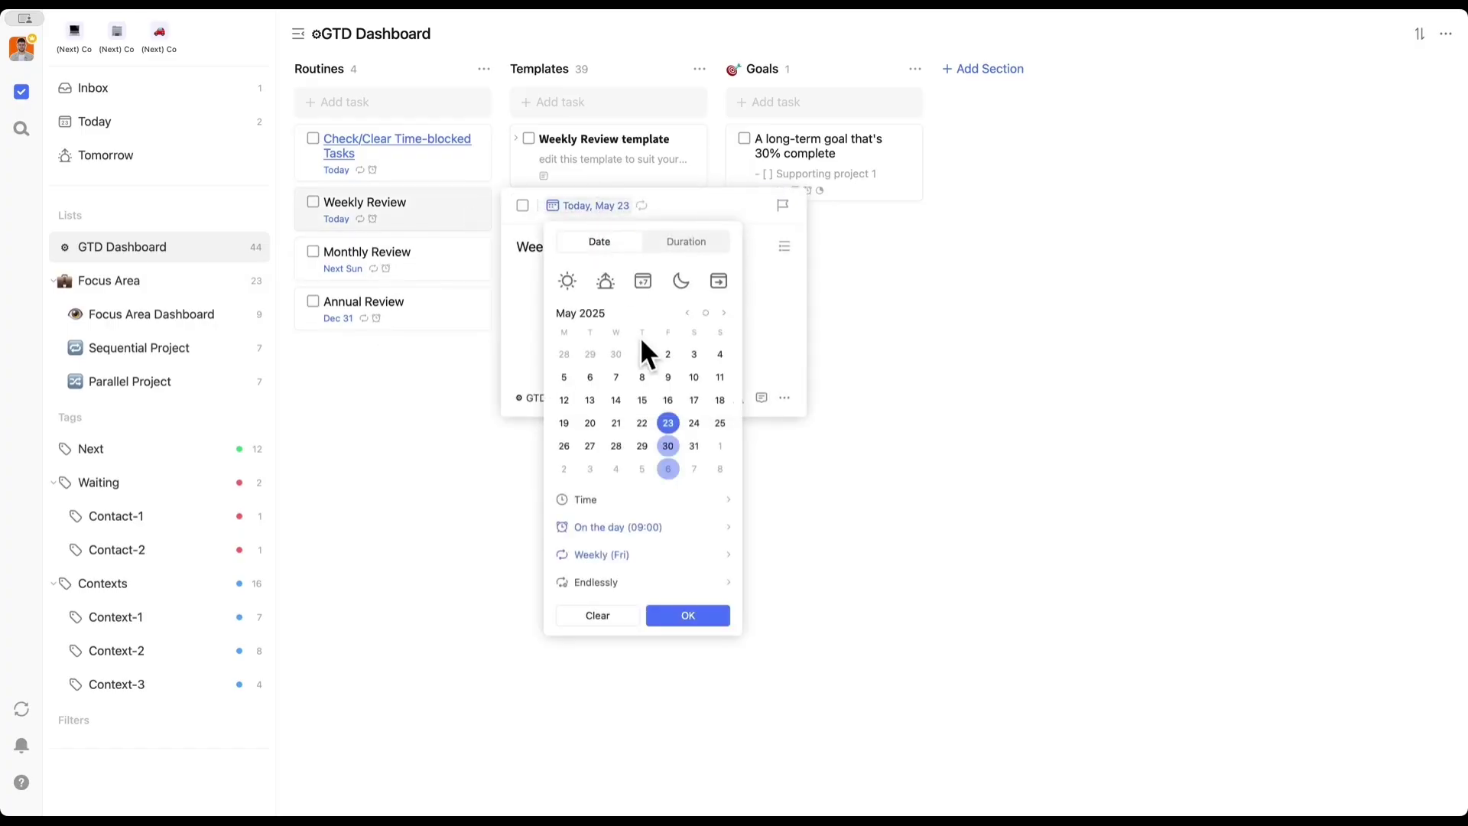
click(589, 423)
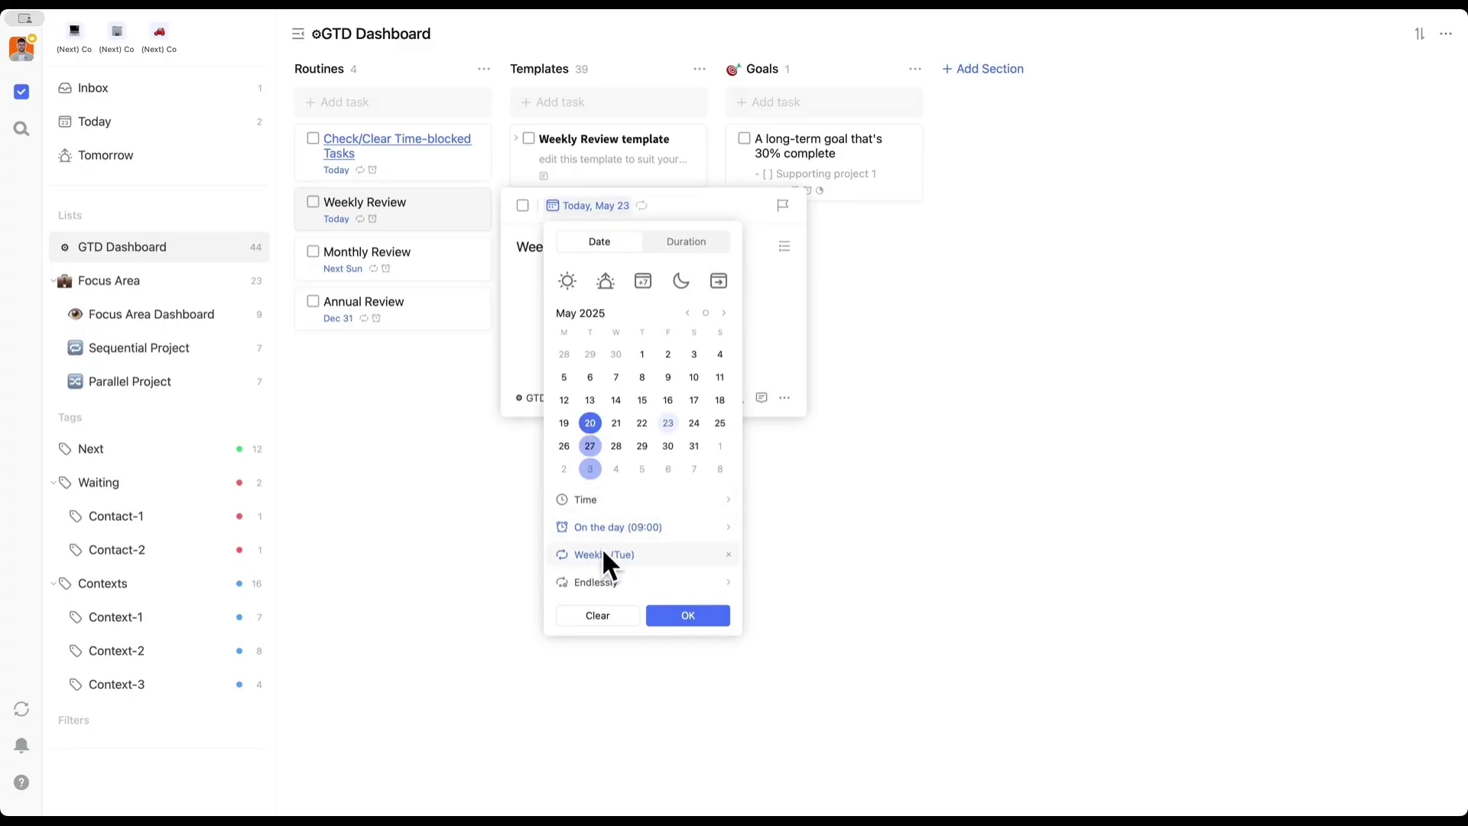
click(722, 313)
click(761, 569)
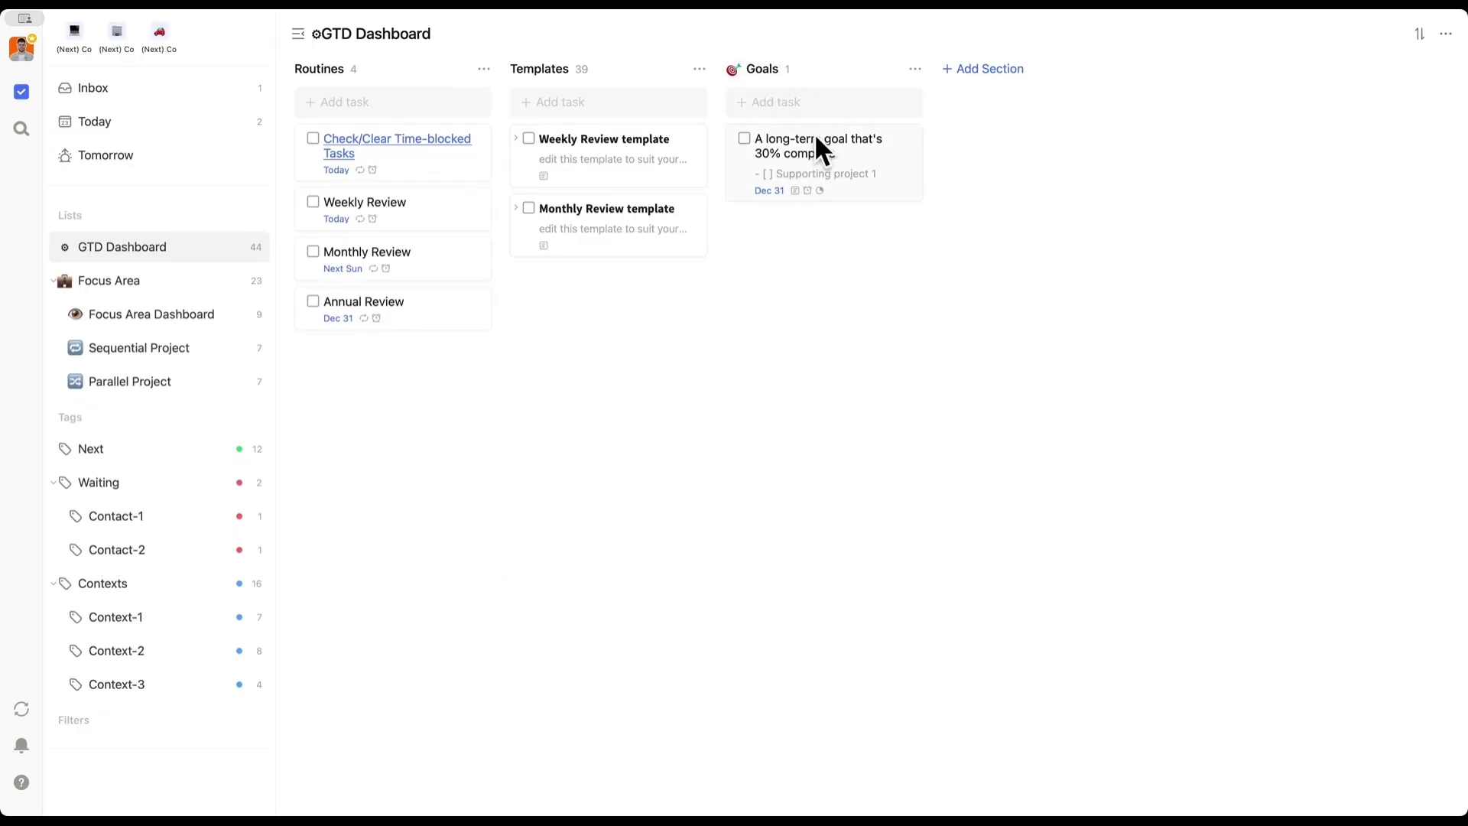
Open the long-term goal in the Goals section, try its progress at 70%, and return it to 30%.
click(860, 172)
drag(947, 182, 1209, 182)
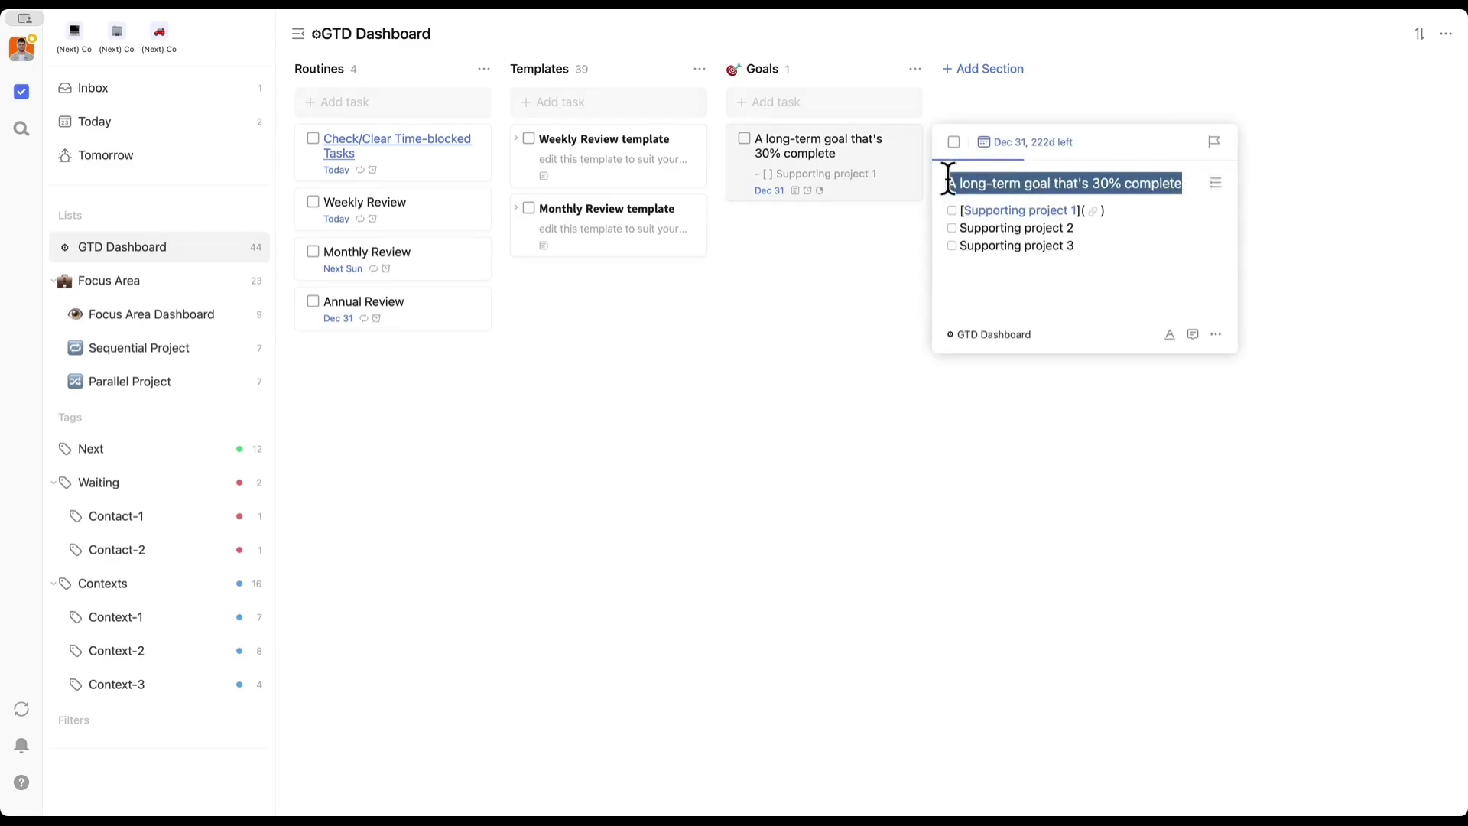
click(1141, 183)
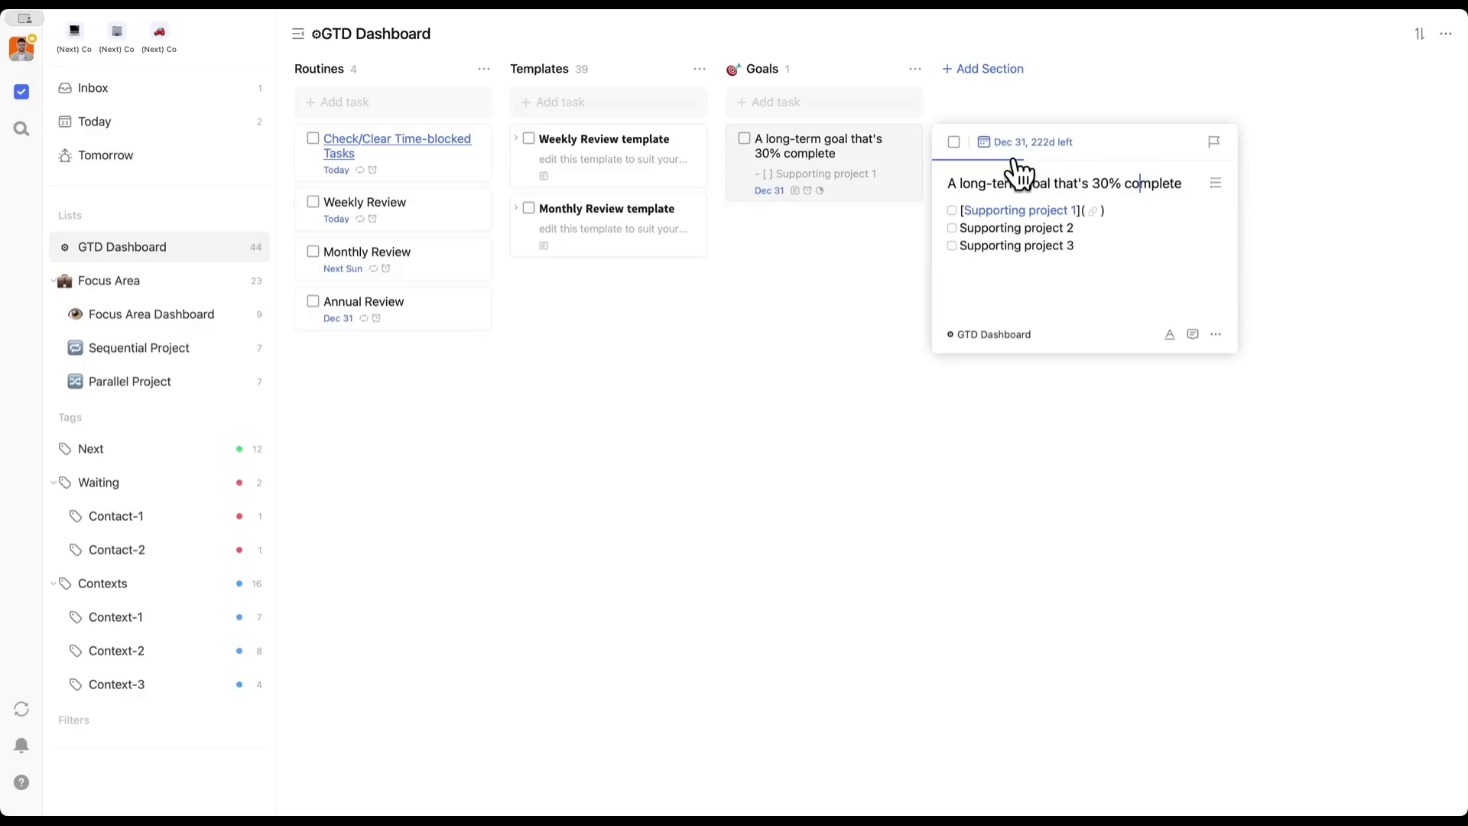
mouse_move(958, 170)
click(1150, 161)
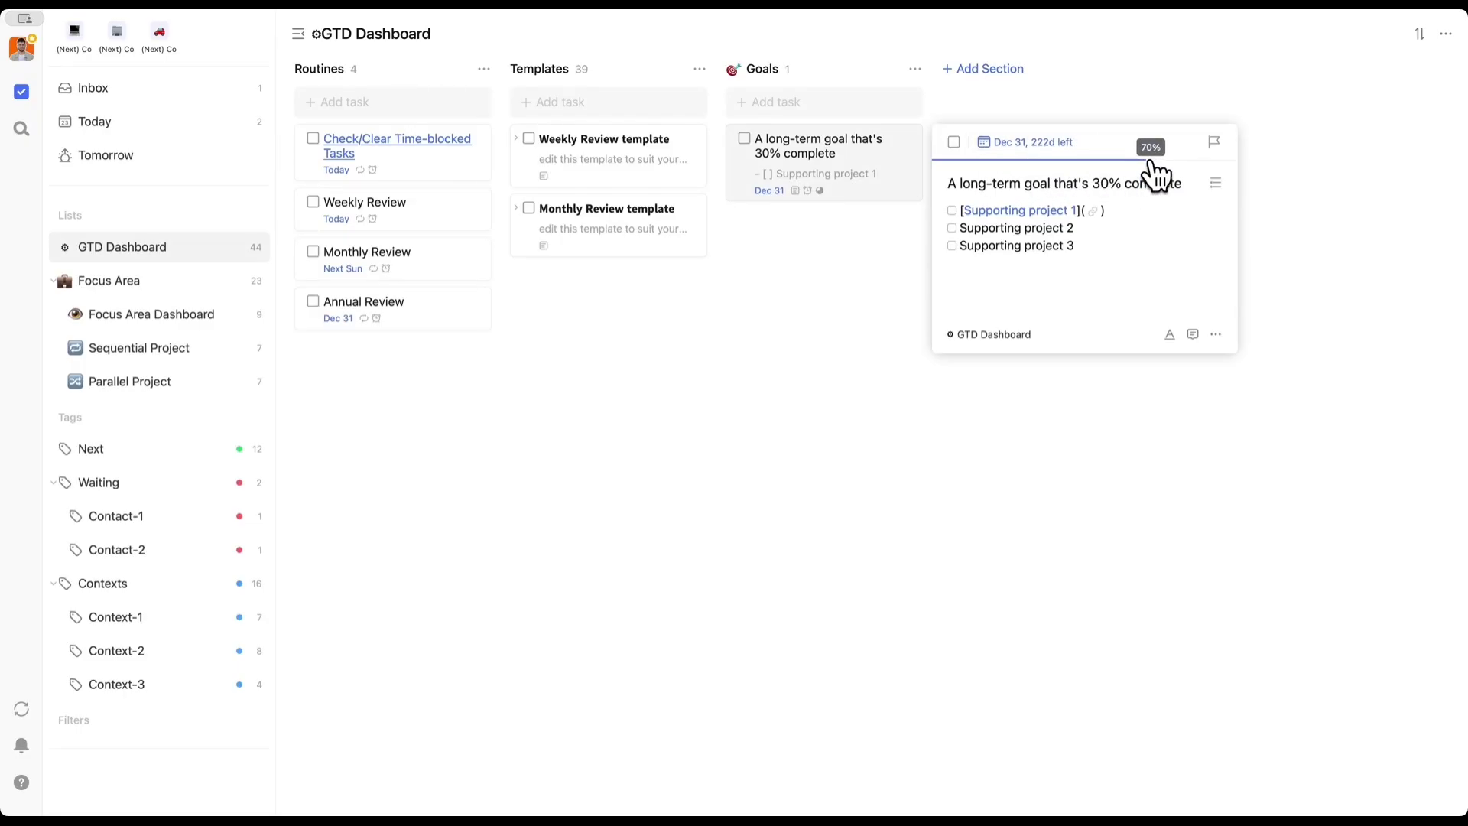
click(1031, 161)
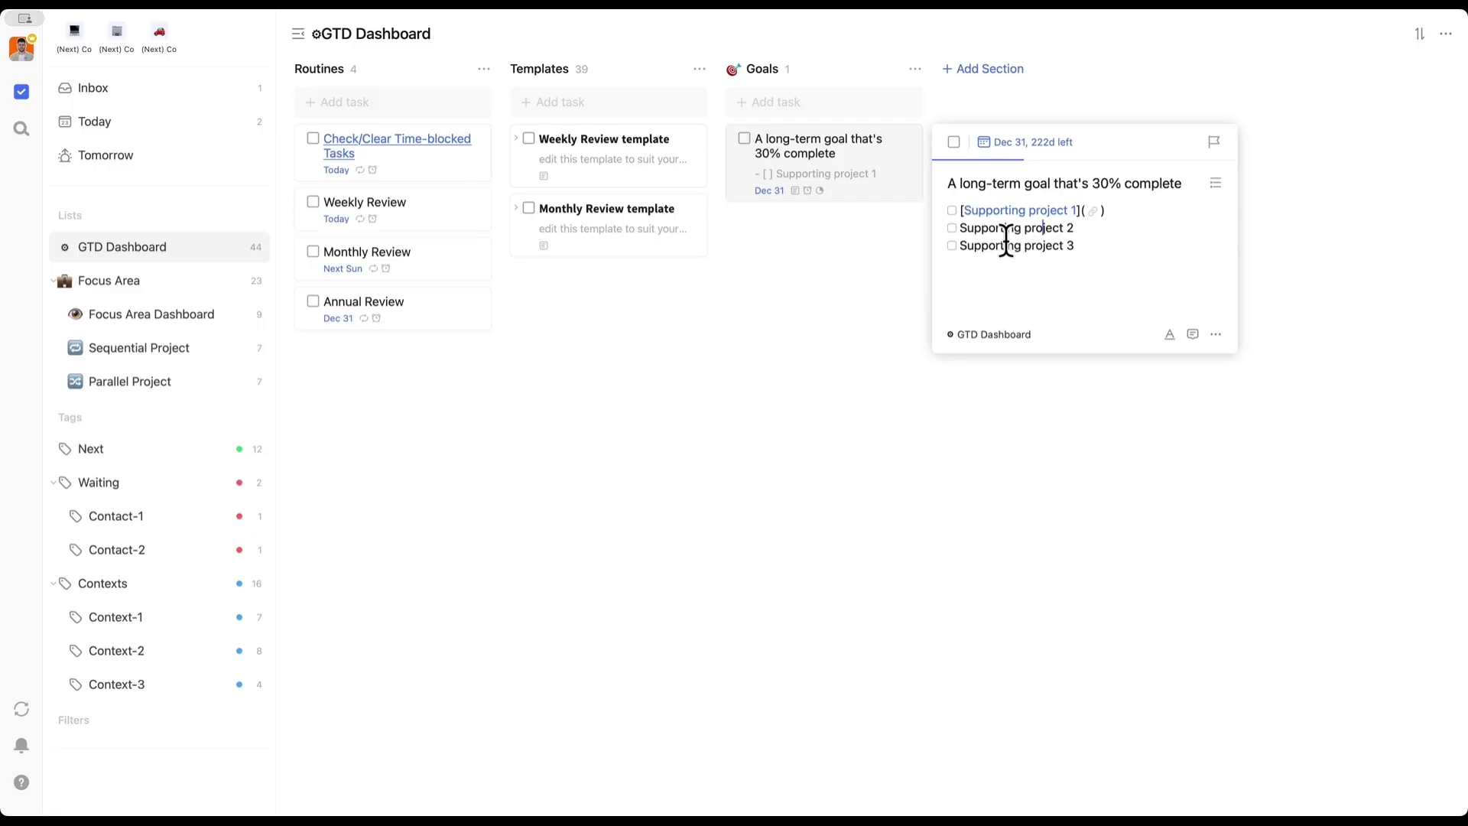
Examine the goal's checklist of supporting projects, including the link on Supporting project 1.
mouse_move(1013, 214)
click(1093, 250)
click(1059, 419)
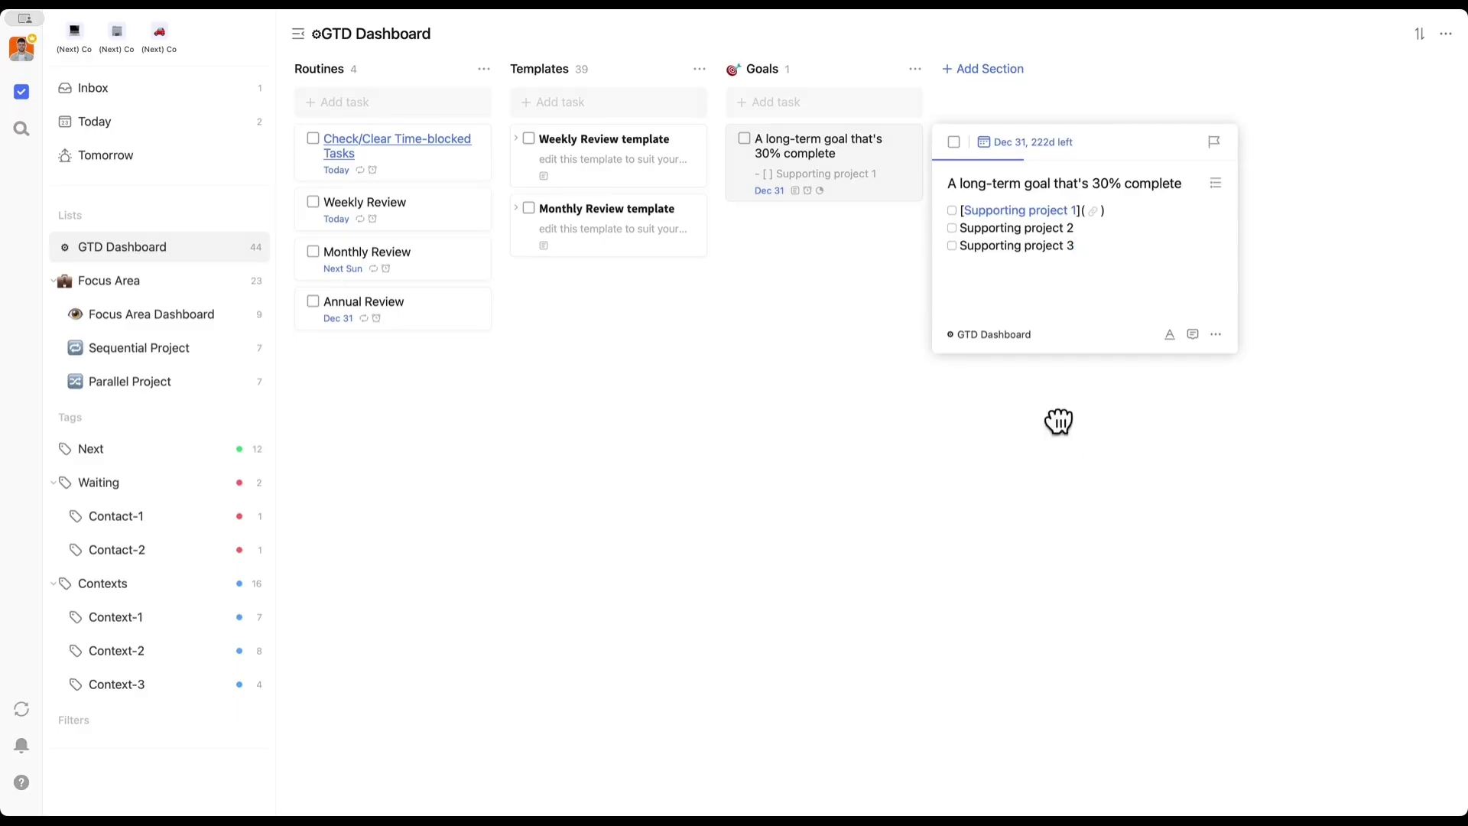
Close the goal, collapse the Tags and Lists groups, and expand the Filters group.
click(53, 418)
click(53, 216)
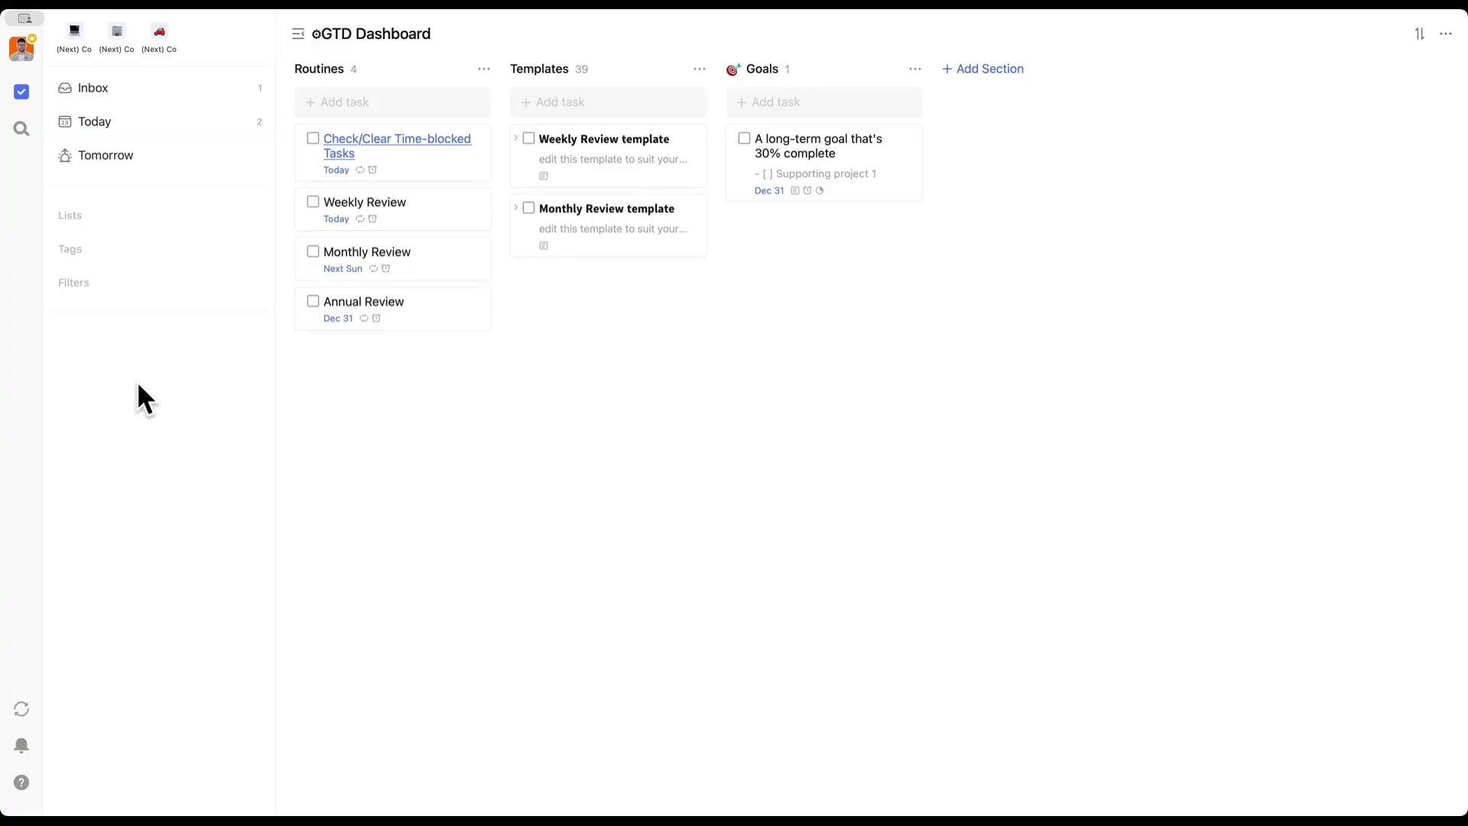
click(52, 282)
click(49, 217)
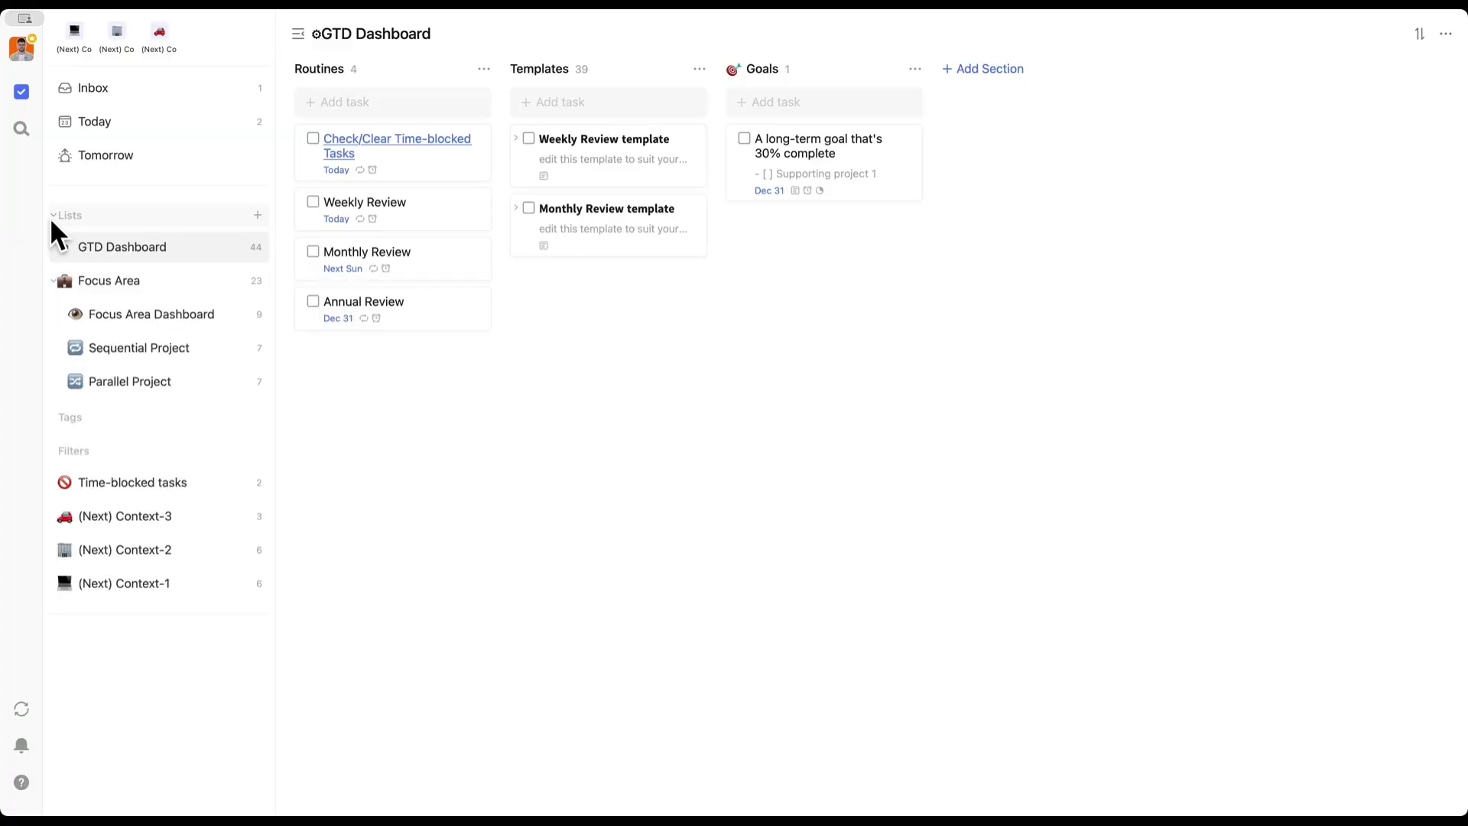
click(49, 216)
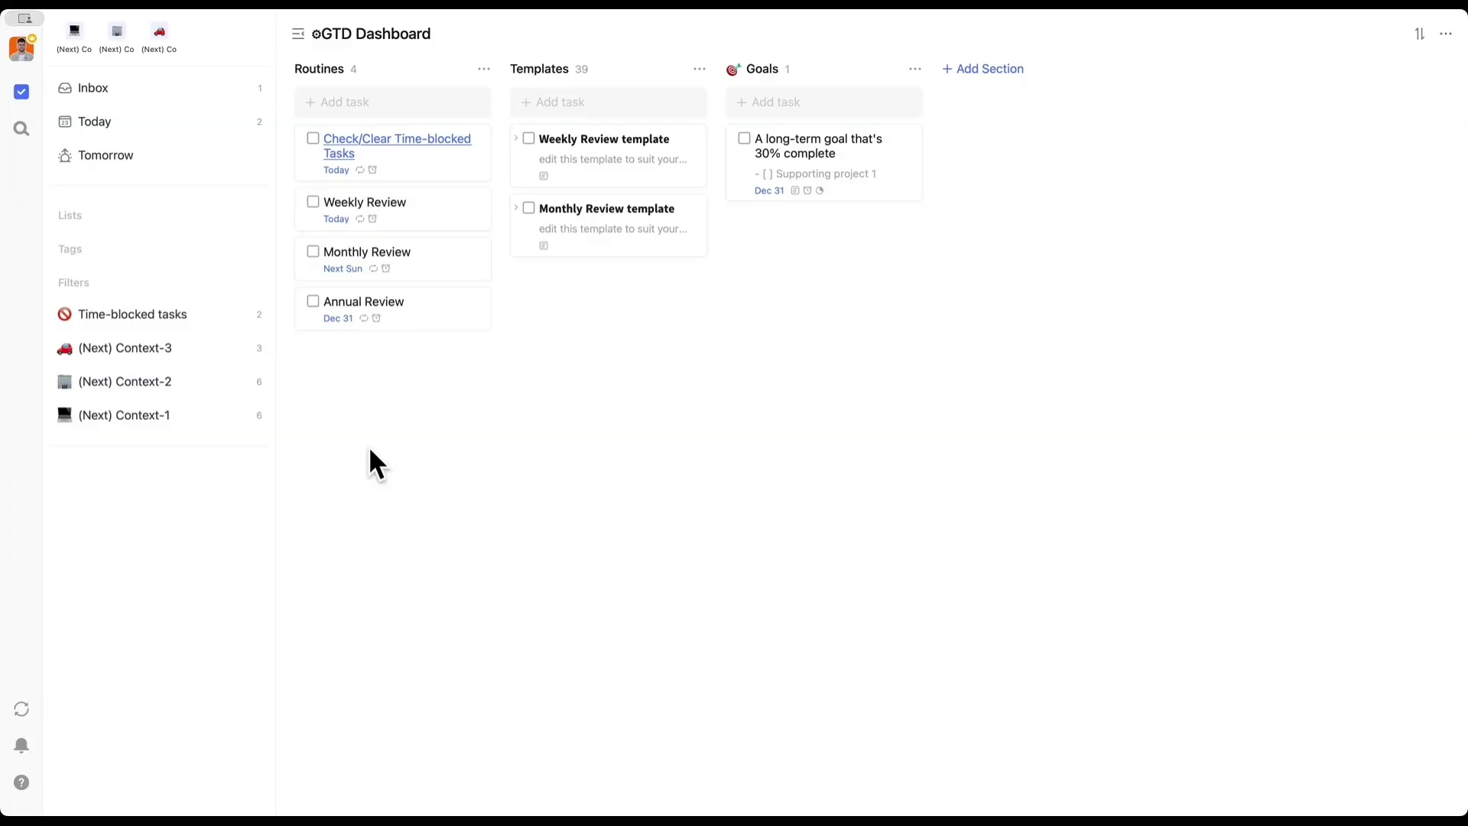
Open the (Next) Context-1 filter for editing, review its name and Next AND Context-1 rule, and cancel.
right_click(188, 417)
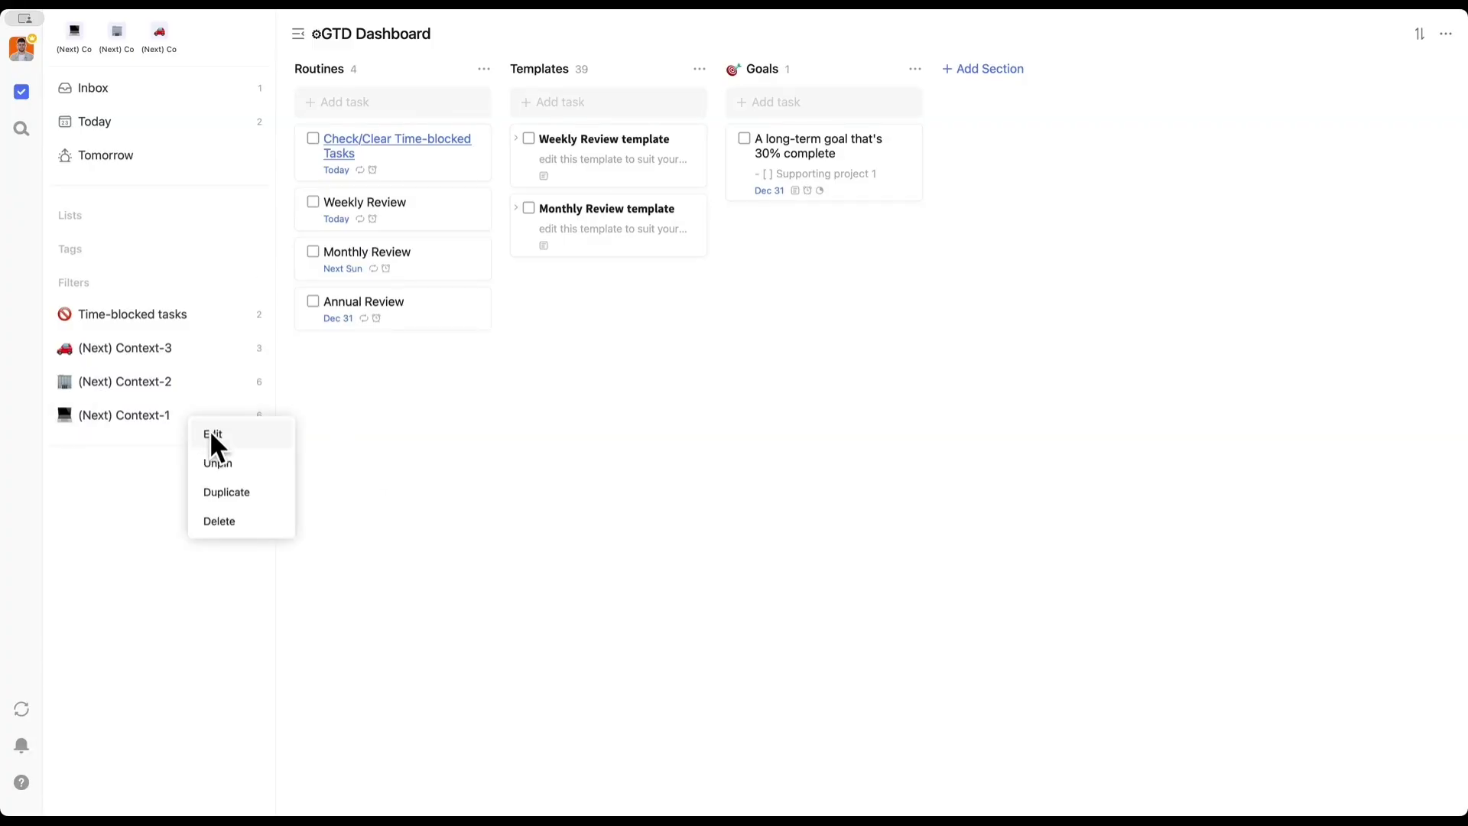
click(209, 433)
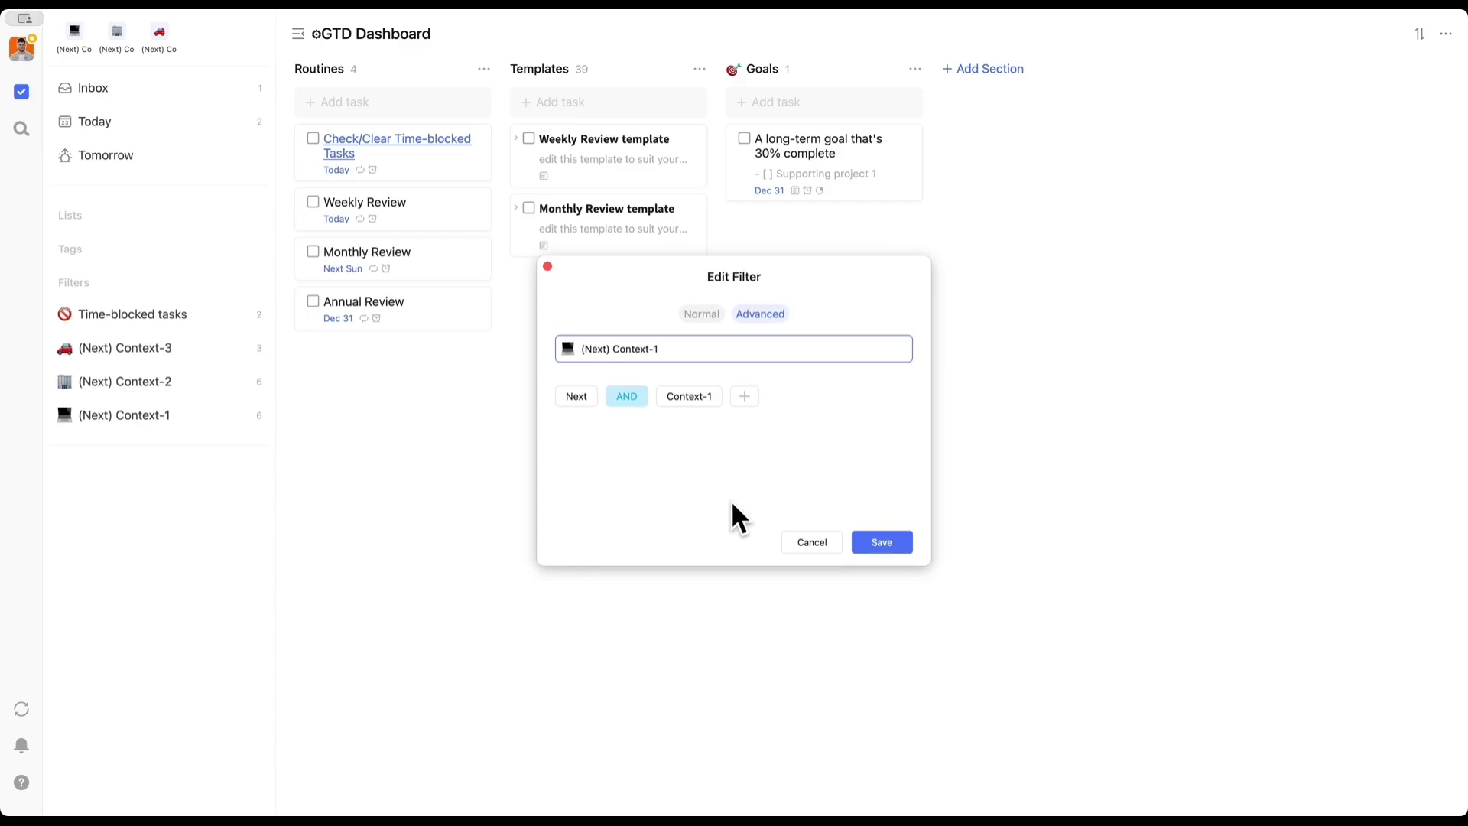
mouse_move(617, 404)
drag(585, 348, 681, 350)
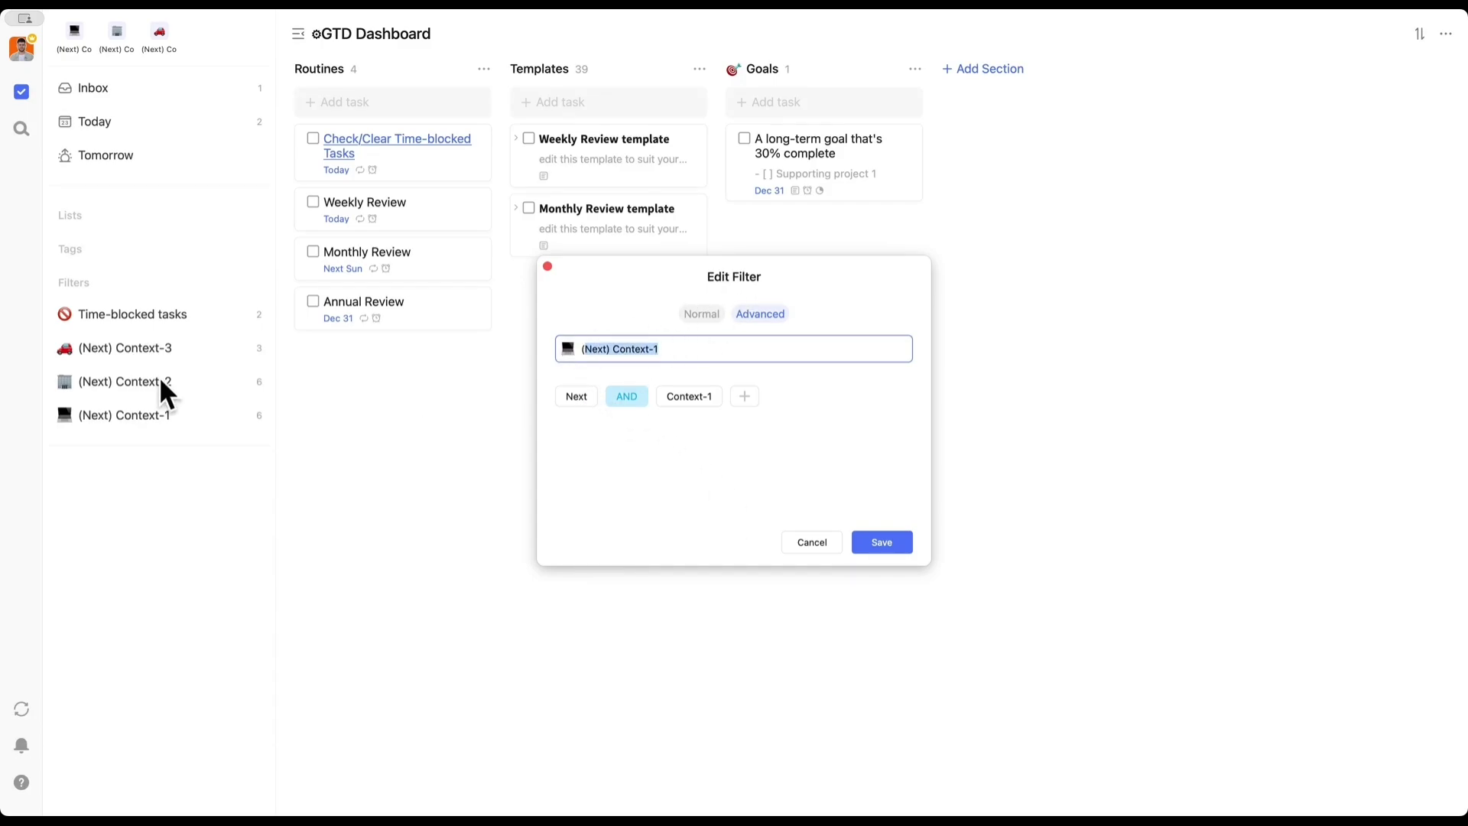
key(Right)
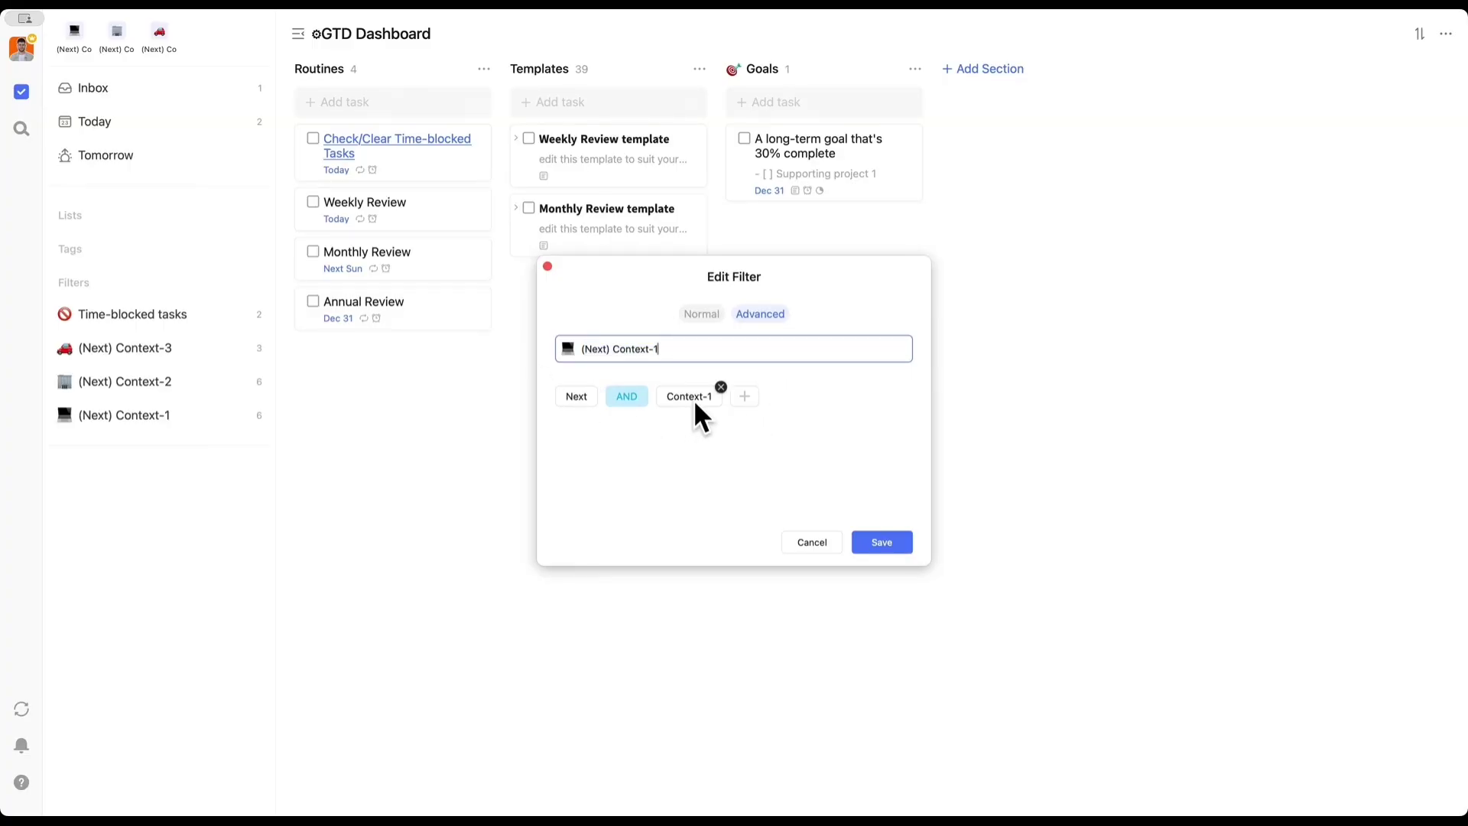
click(811, 541)
Expand the Lists group and examine the actions available for the (Next) Context-1 filter, including Unpin.
click(61, 217)
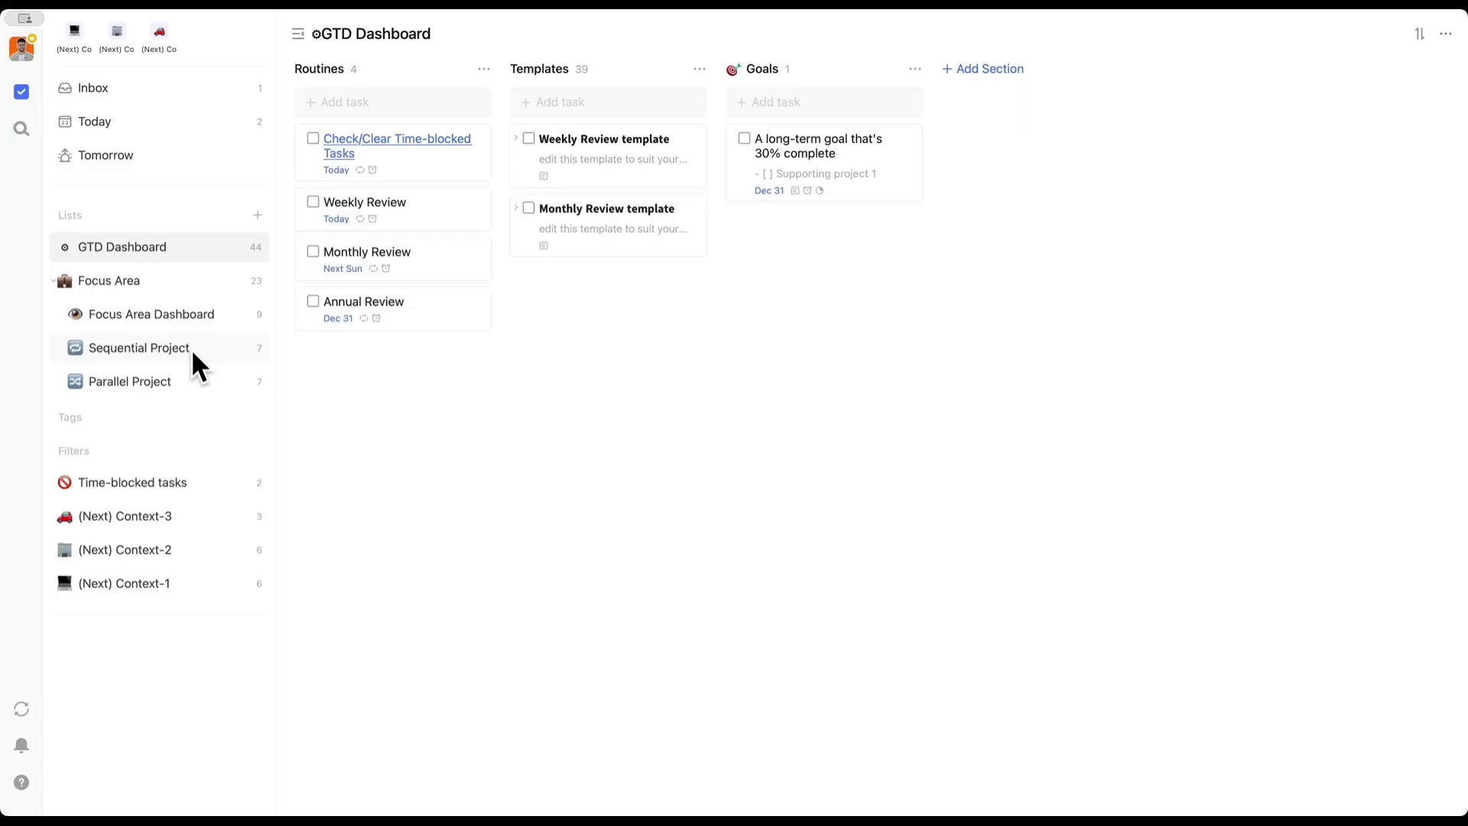
right_click(149, 578)
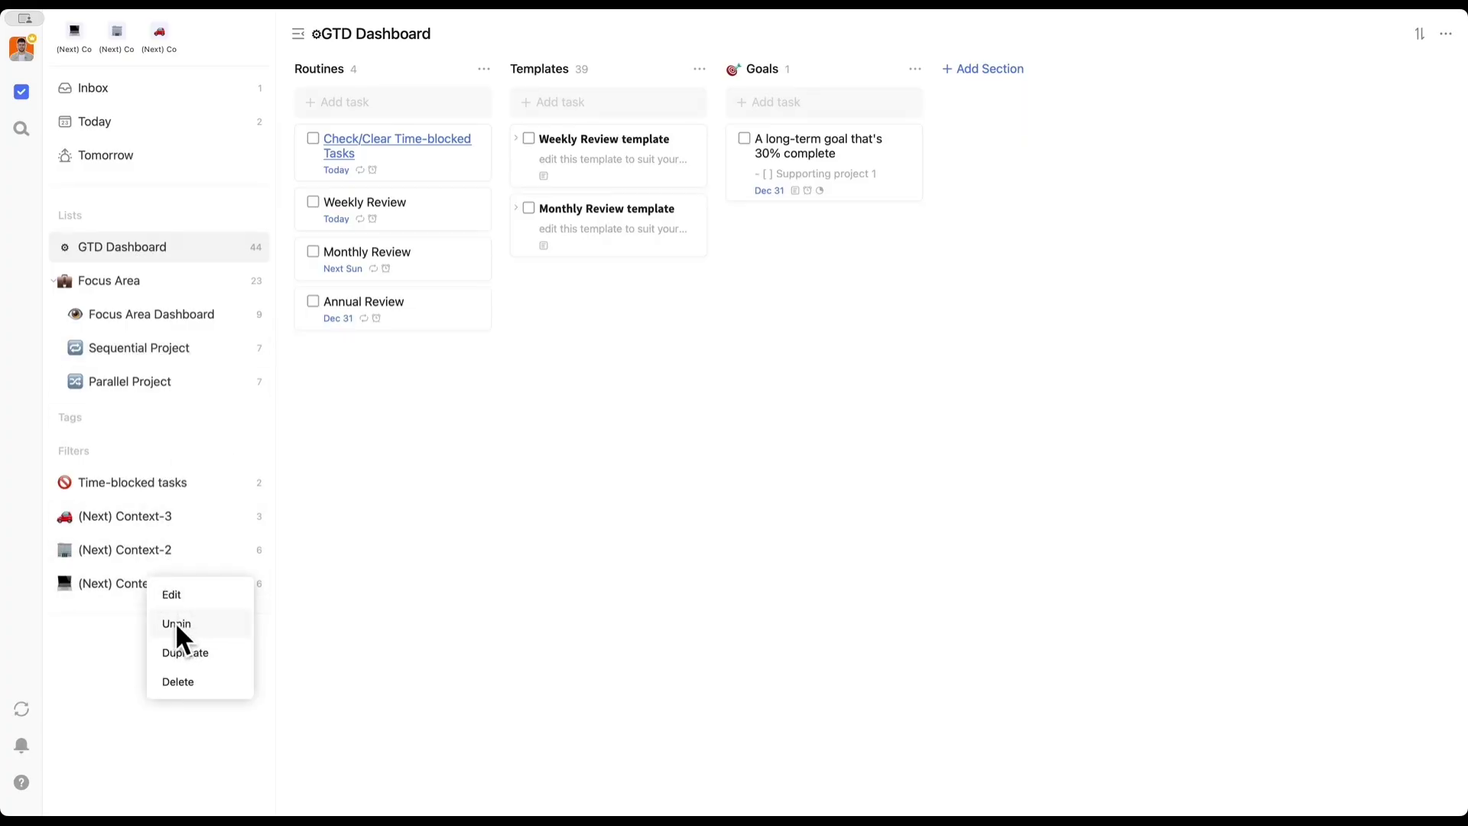
click(105, 621)
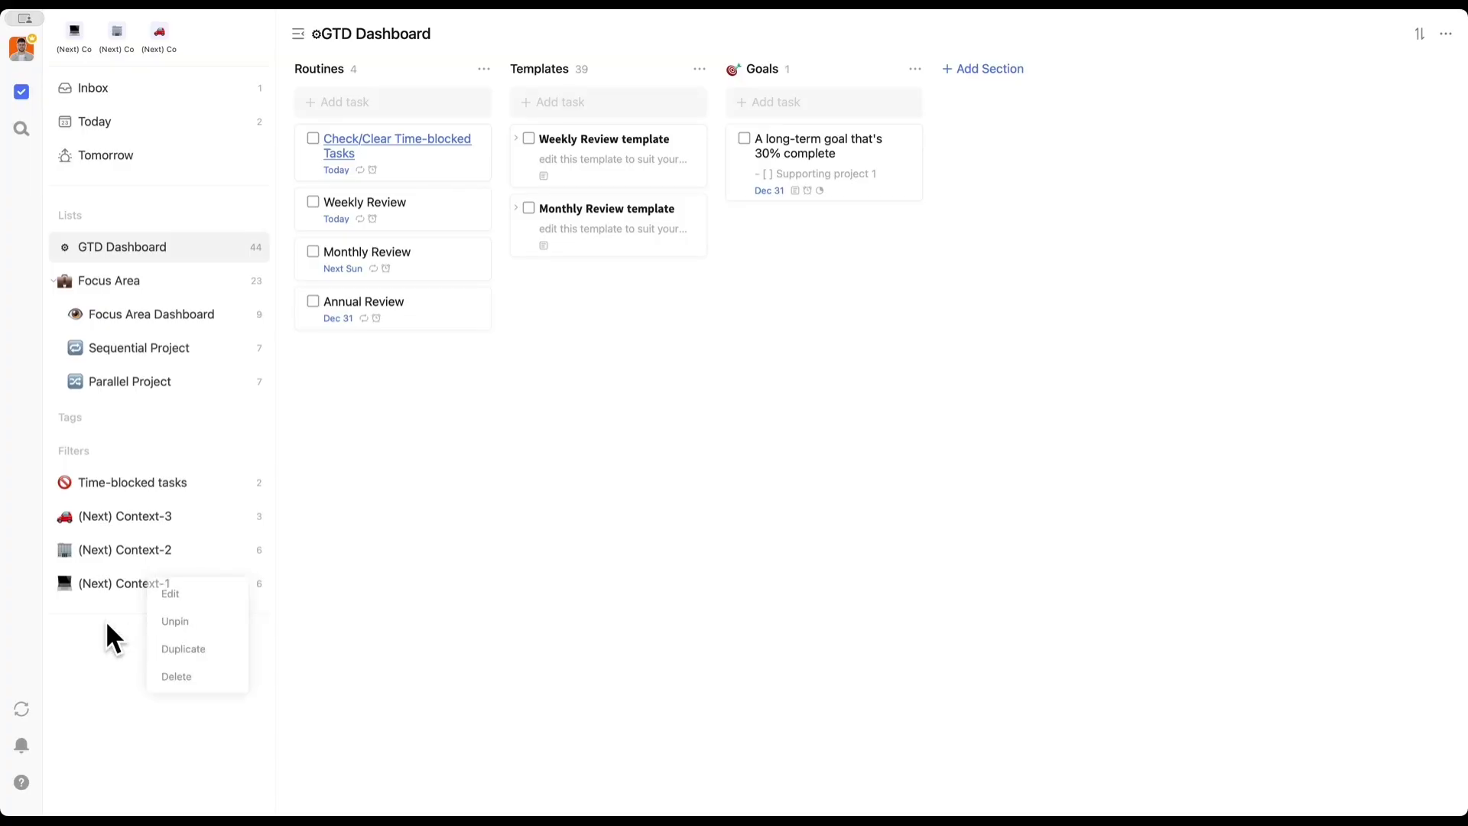
Review the tasks in the pinned (Next) Context-1, (Next) Context-2 and (Next) Context-3 filters.
click(81, 34)
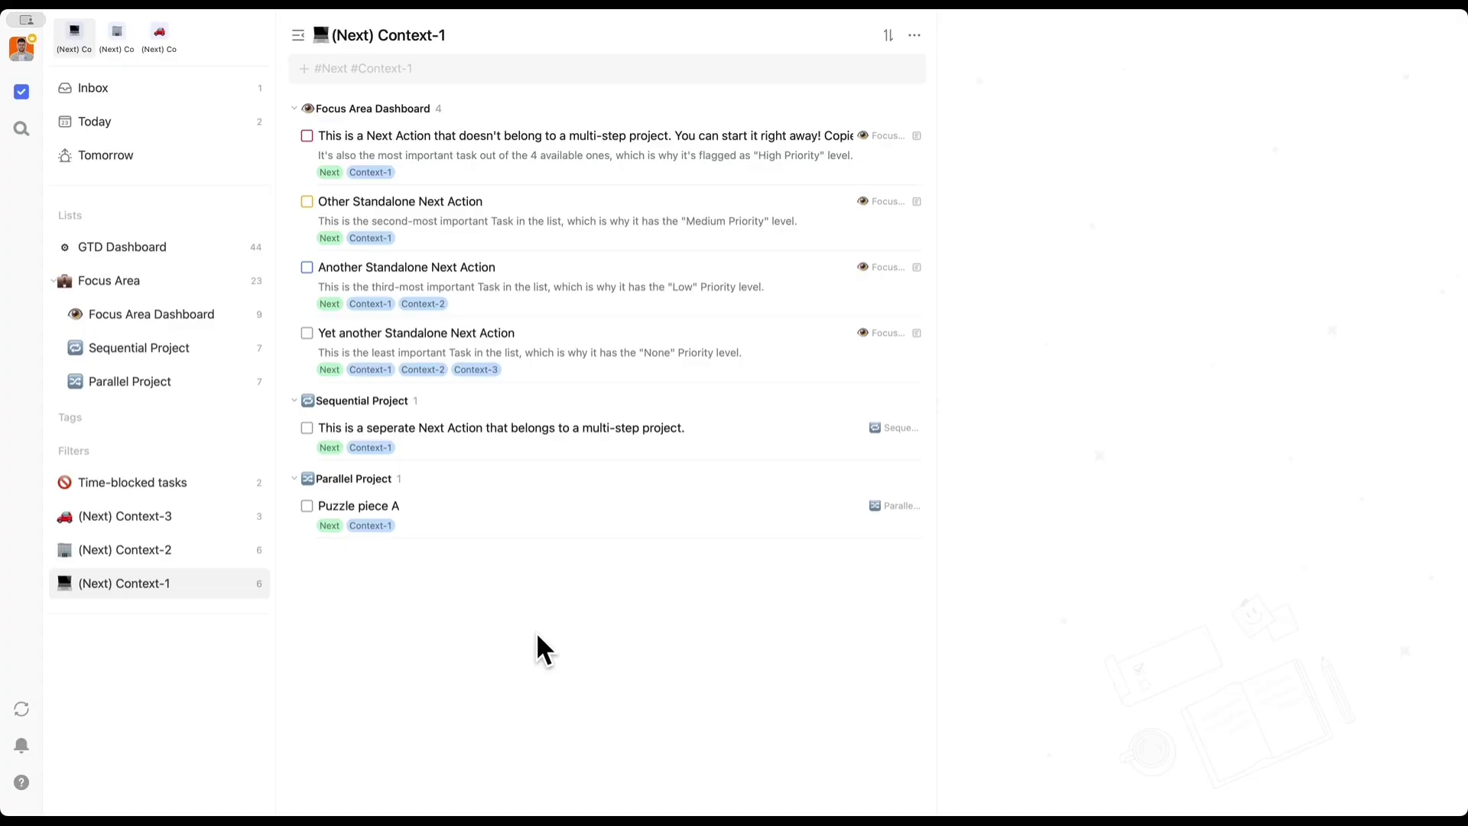
click(107, 40)
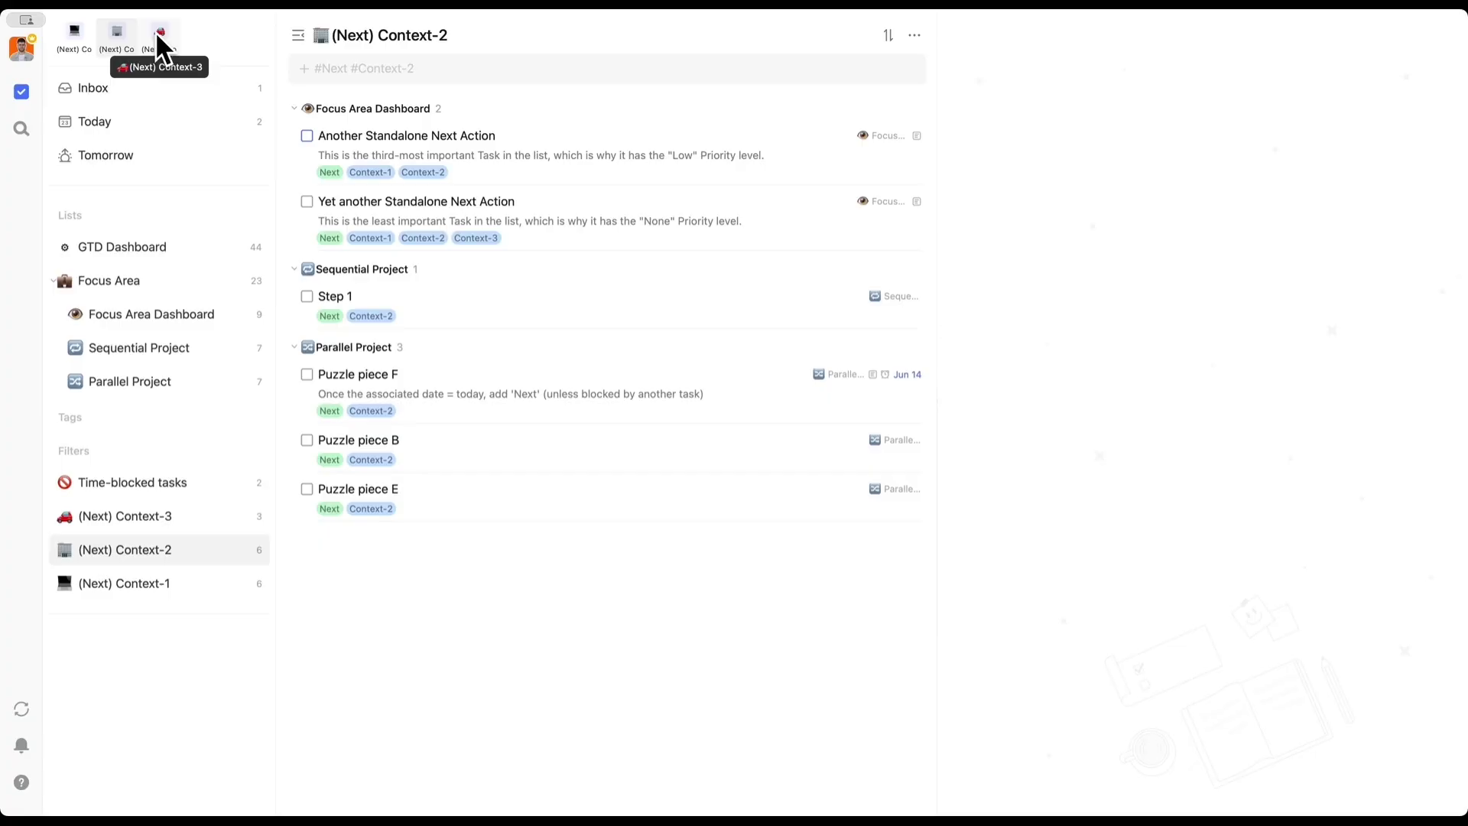
click(157, 35)
click(113, 36)
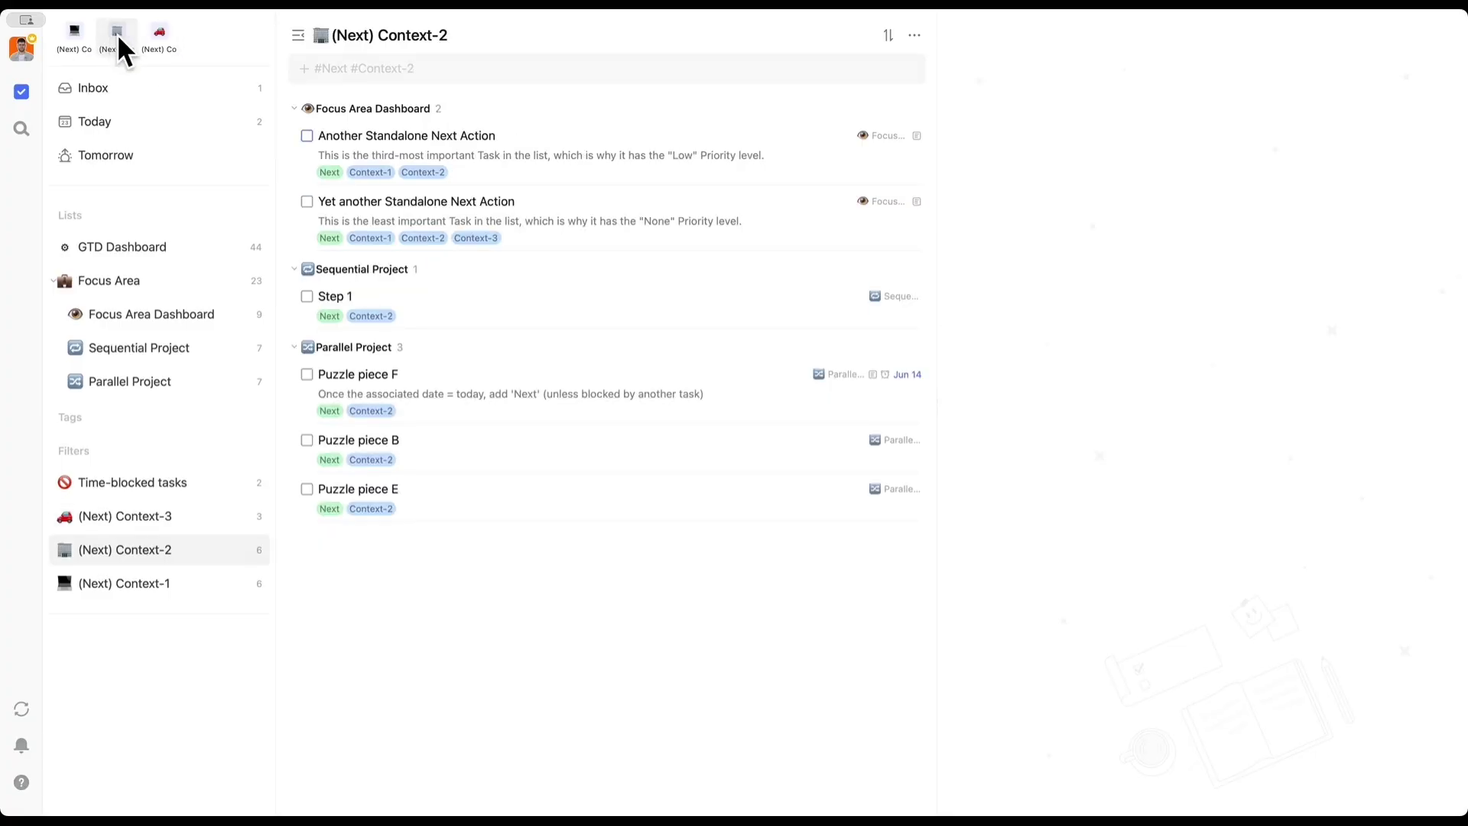
click(154, 37)
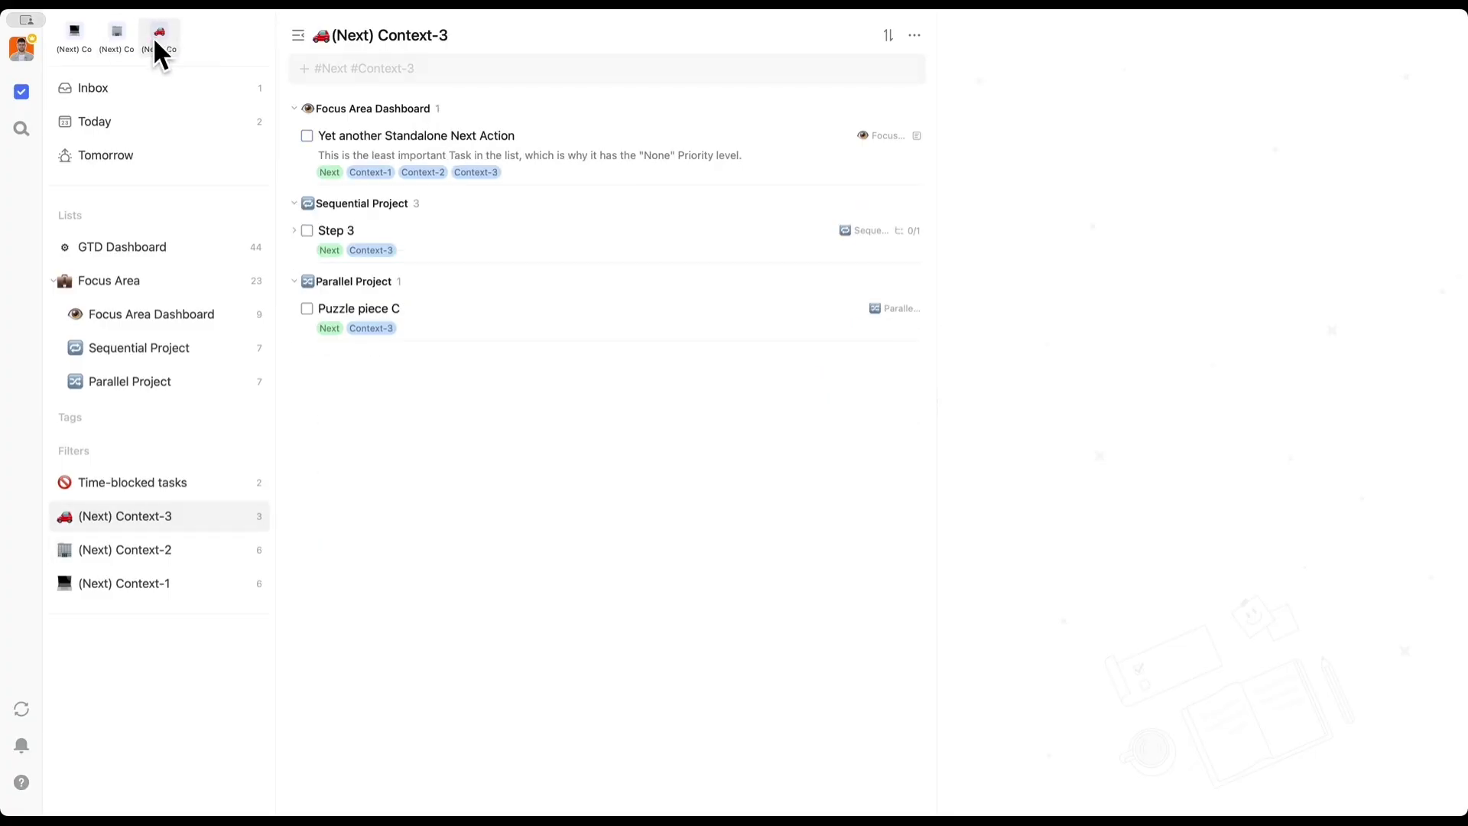
Expand the Tags group and look over the contact tags under Waiting.
click(49, 419)
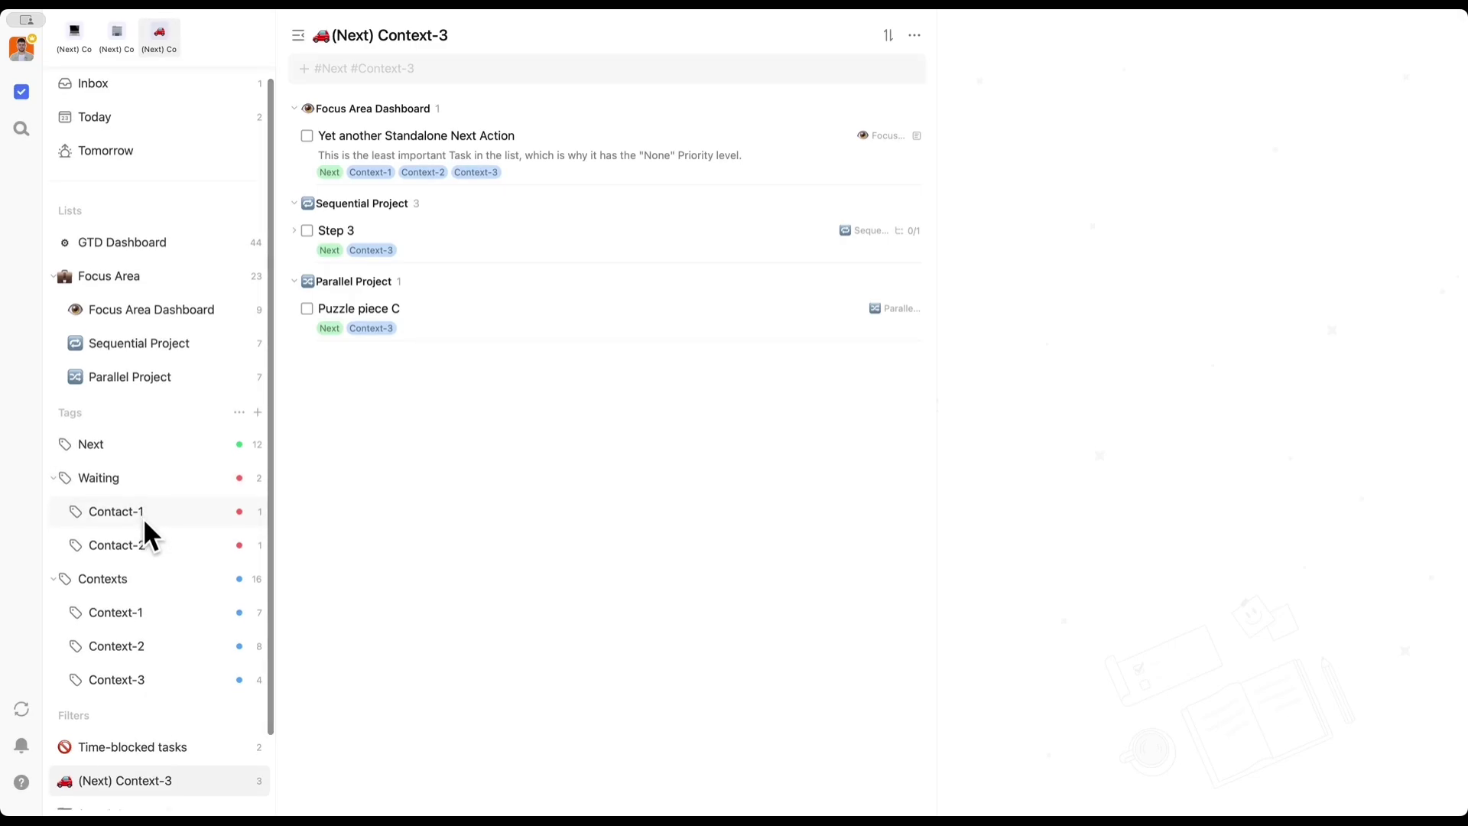
scroll(143, 517, down, 1)
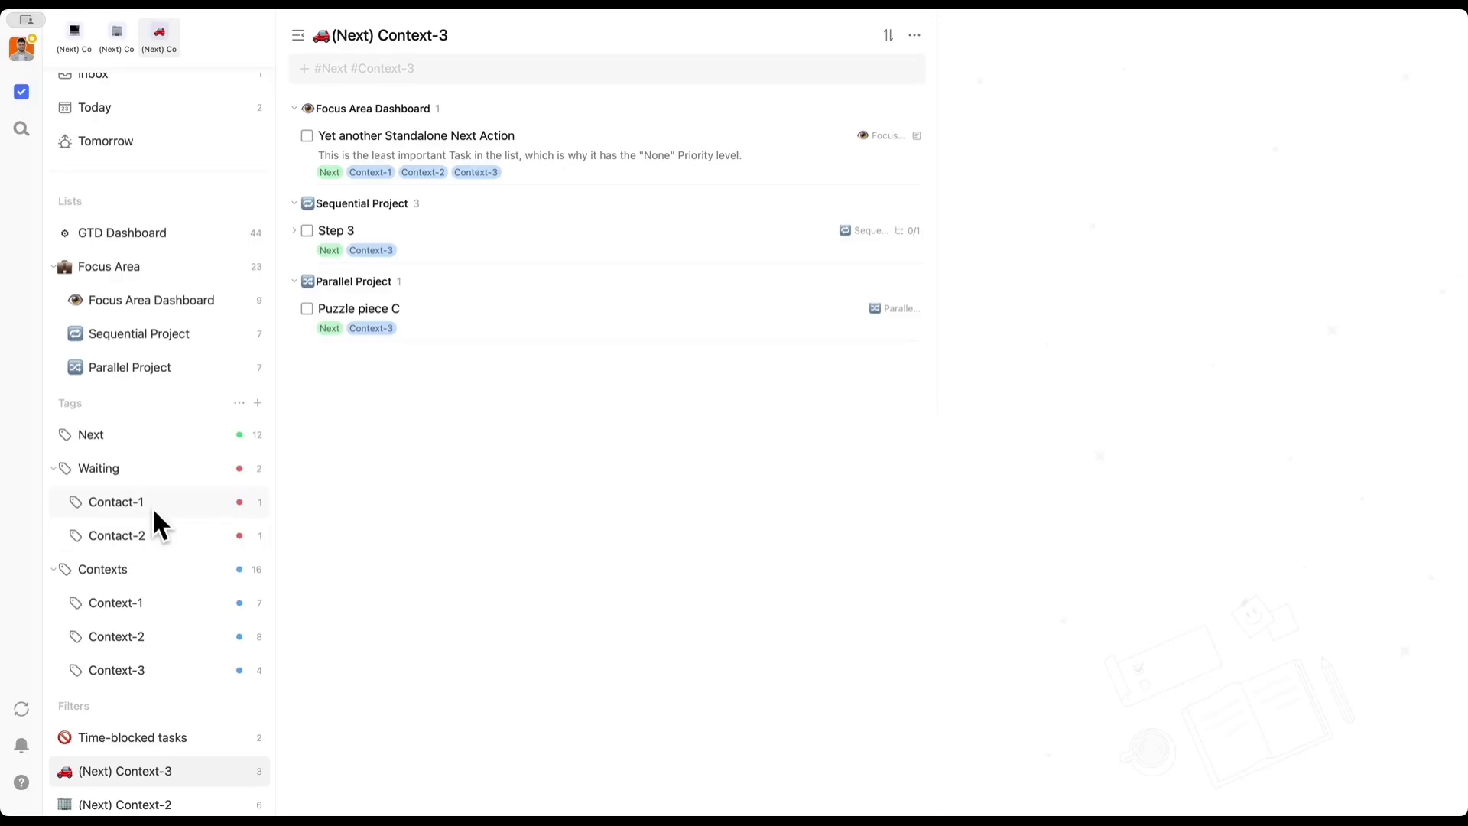
Review the tasks tagged Contact-1 and Contact-2, and all tasks under the parent Waiting tag.
click(151, 507)
click(154, 526)
click(151, 479)
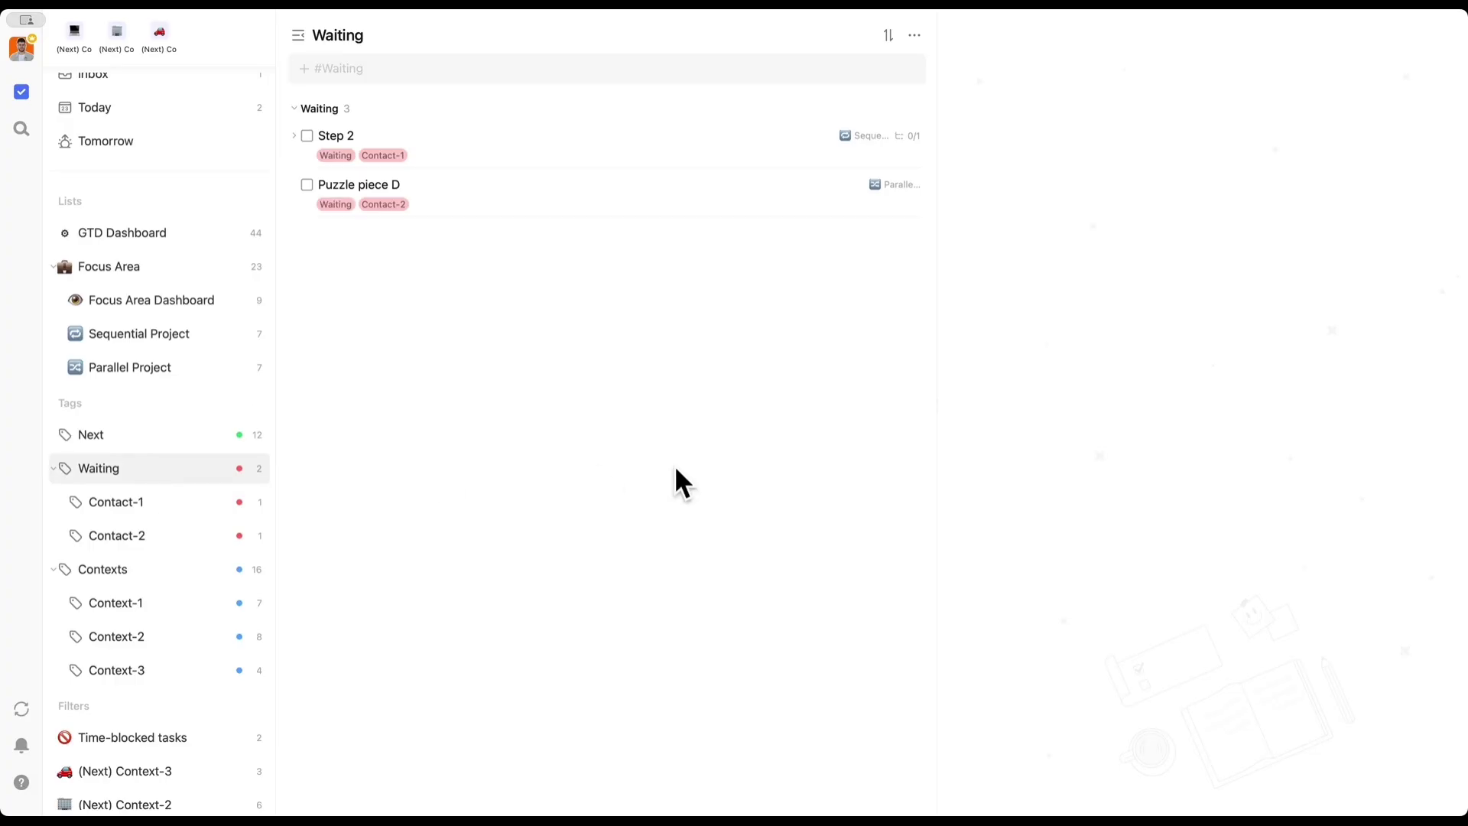
Set the due date of the Step 2 task under Waiting to Today and view the Today list.
right_click(652, 135)
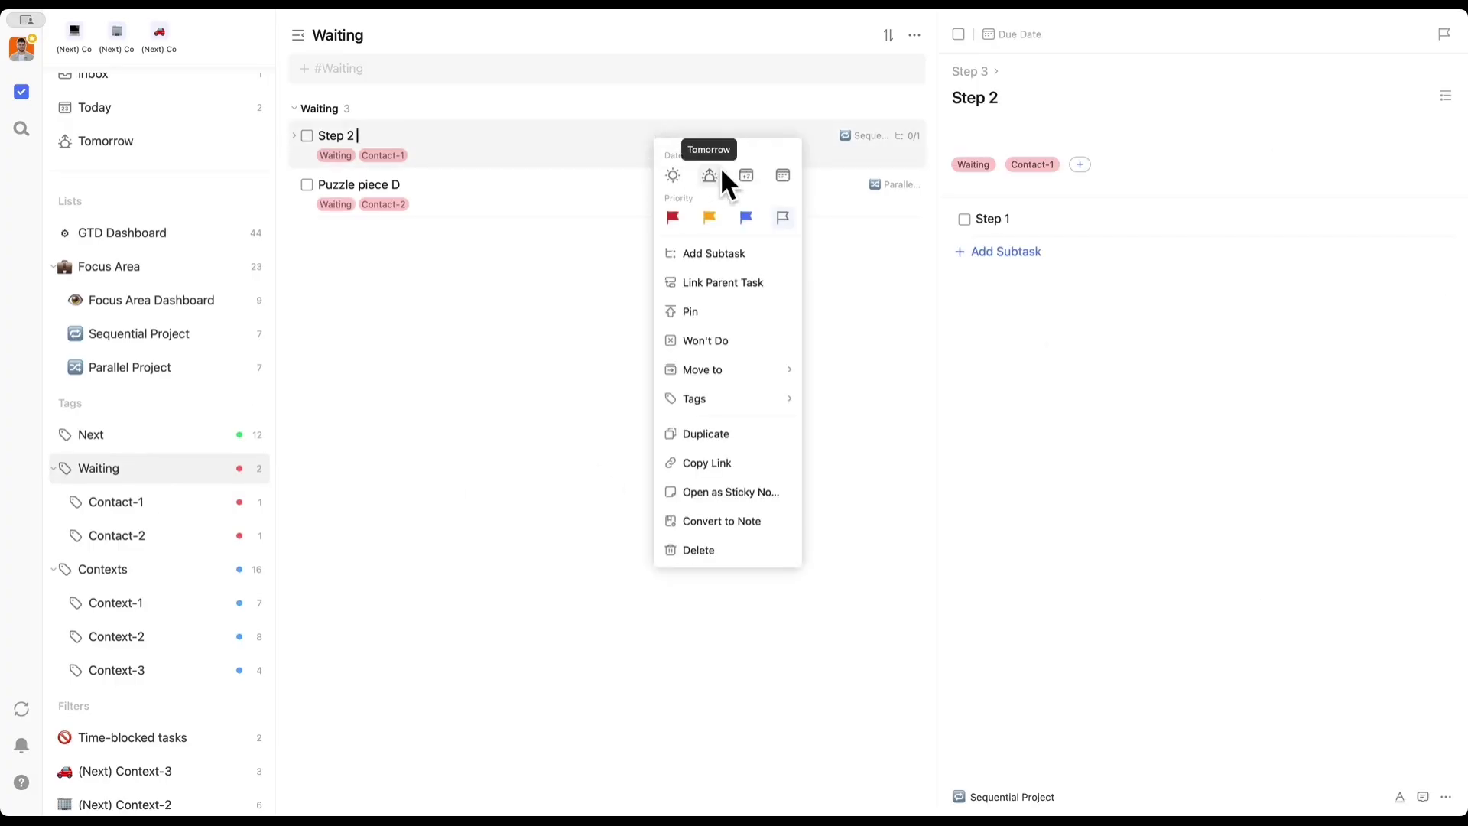
click(671, 175)
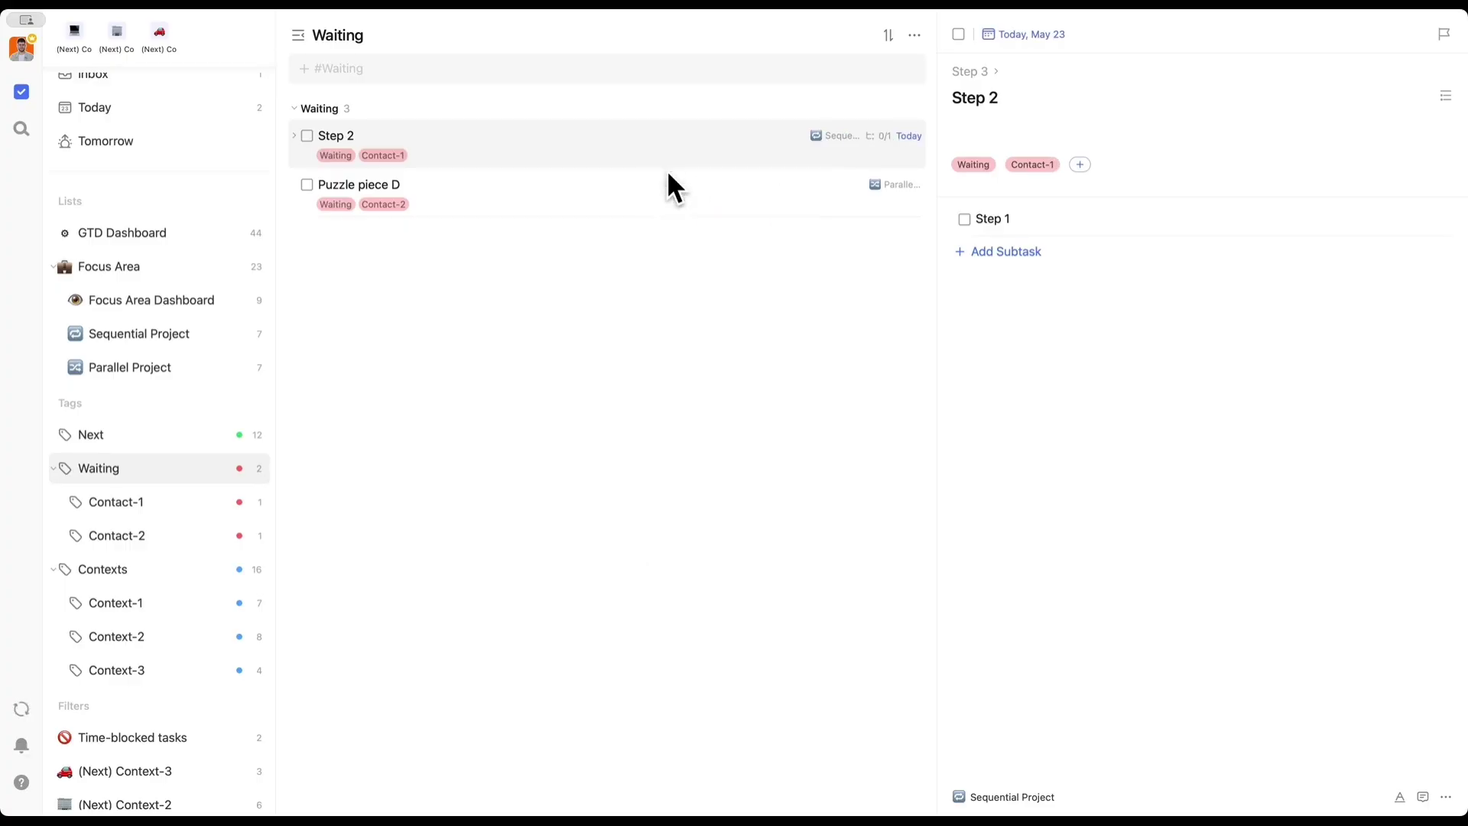
scroll(177, 369, up, 1)
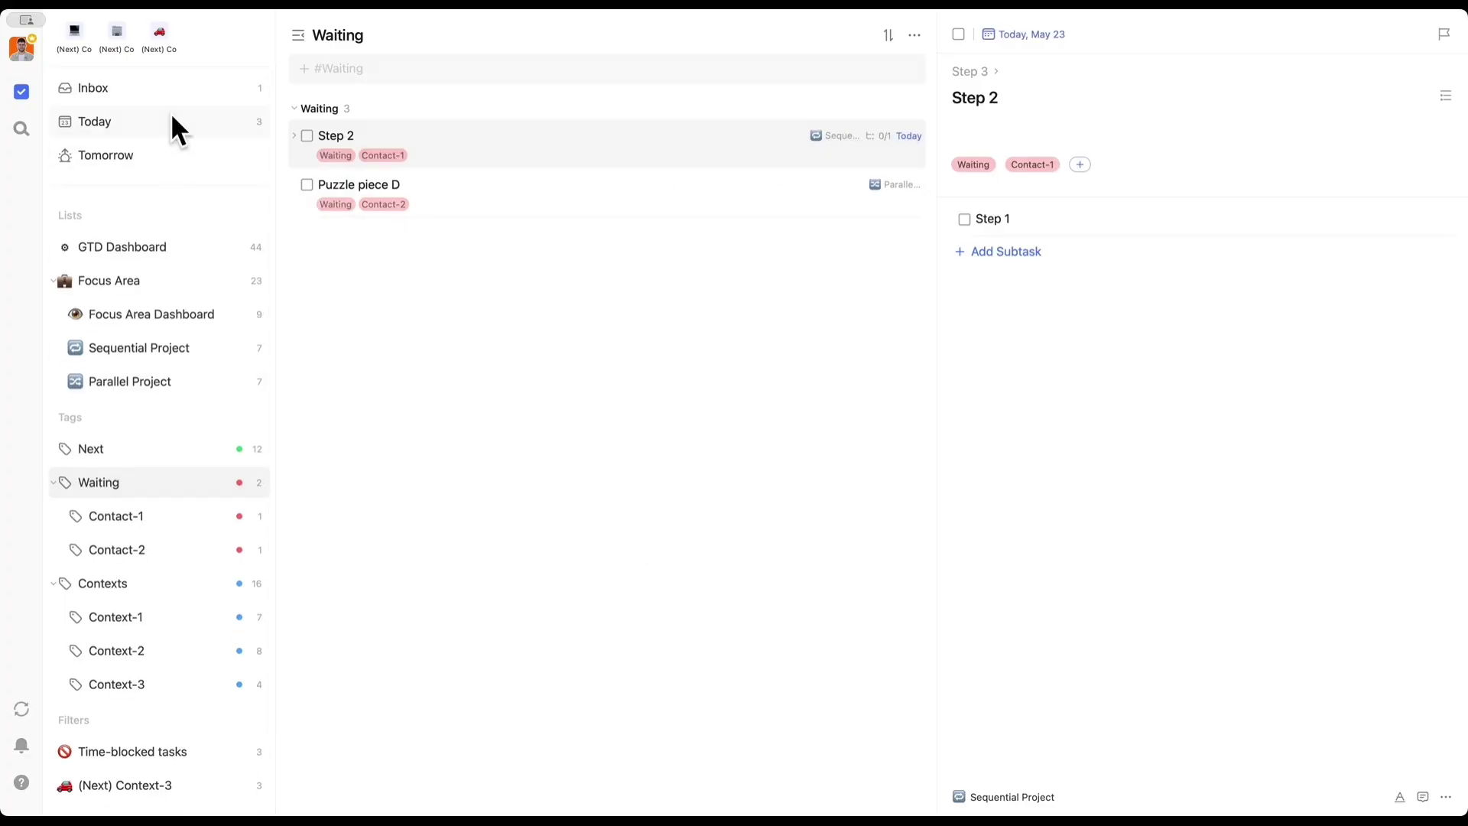
click(127, 115)
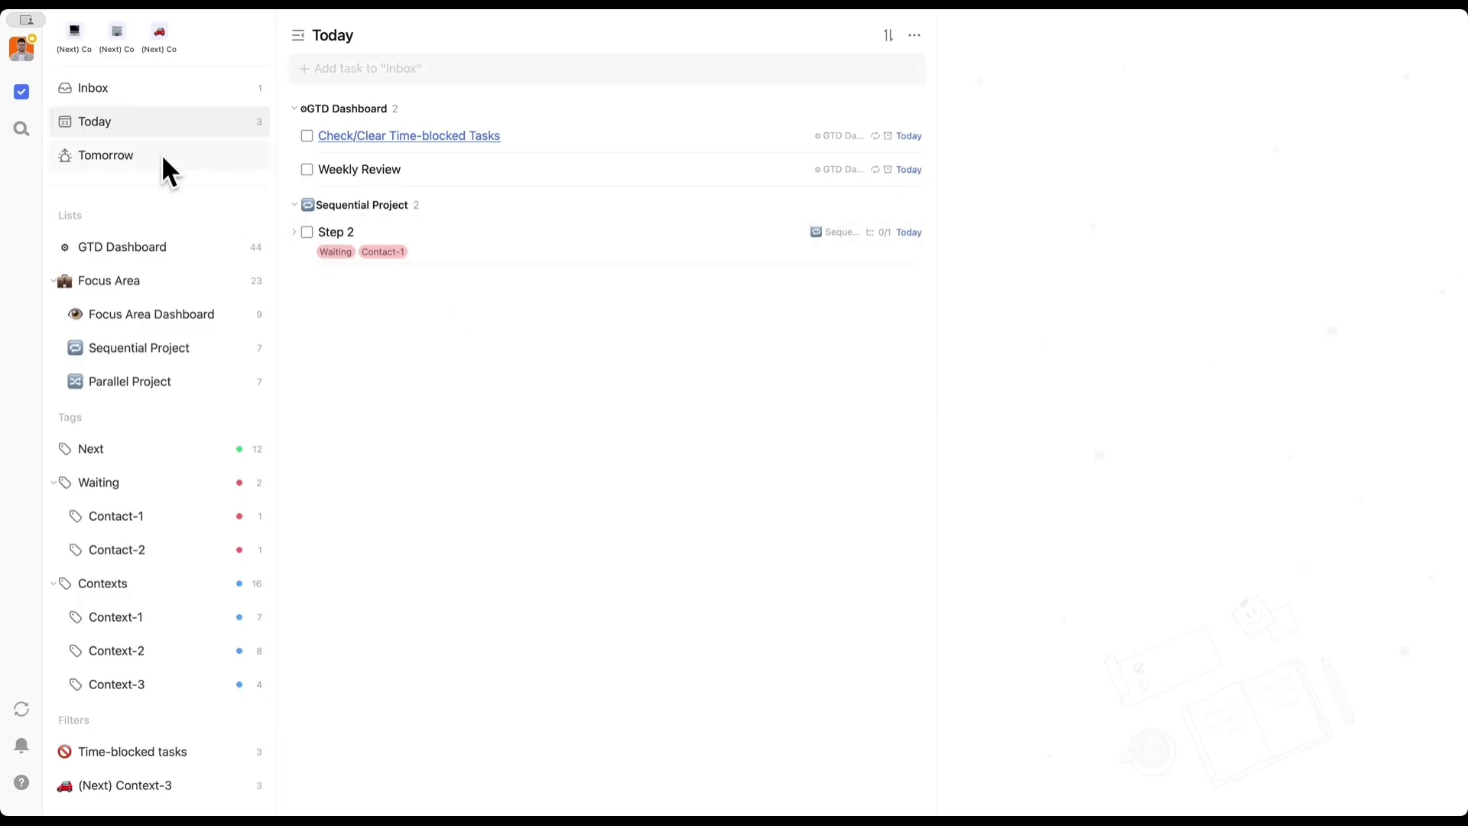
Reschedule the Check/Clear Time-blocked Tasks routine to Tomorrow and view the Tomorrow list.
right_click(747, 136)
click(790, 169)
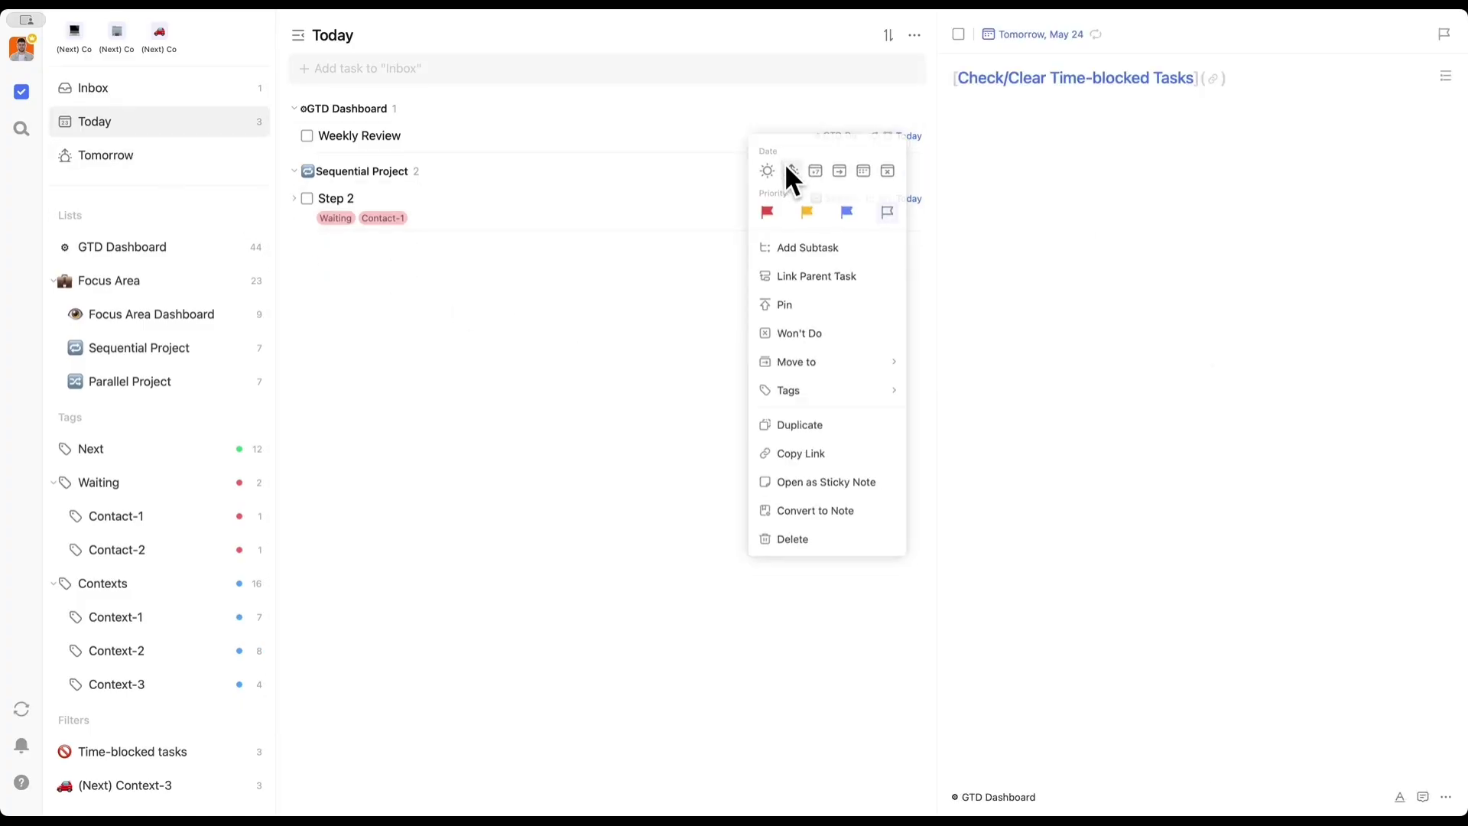
click(161, 153)
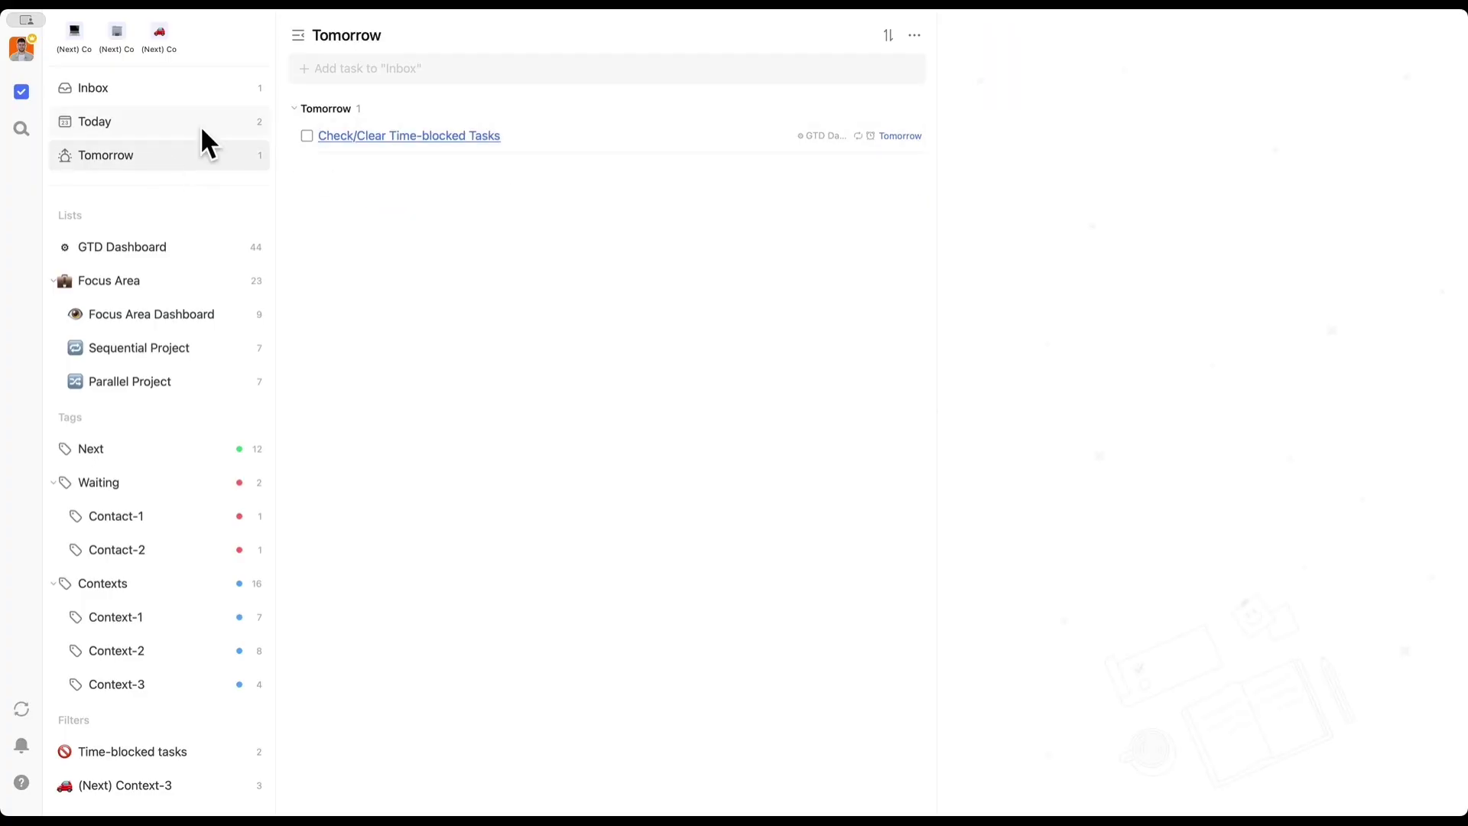
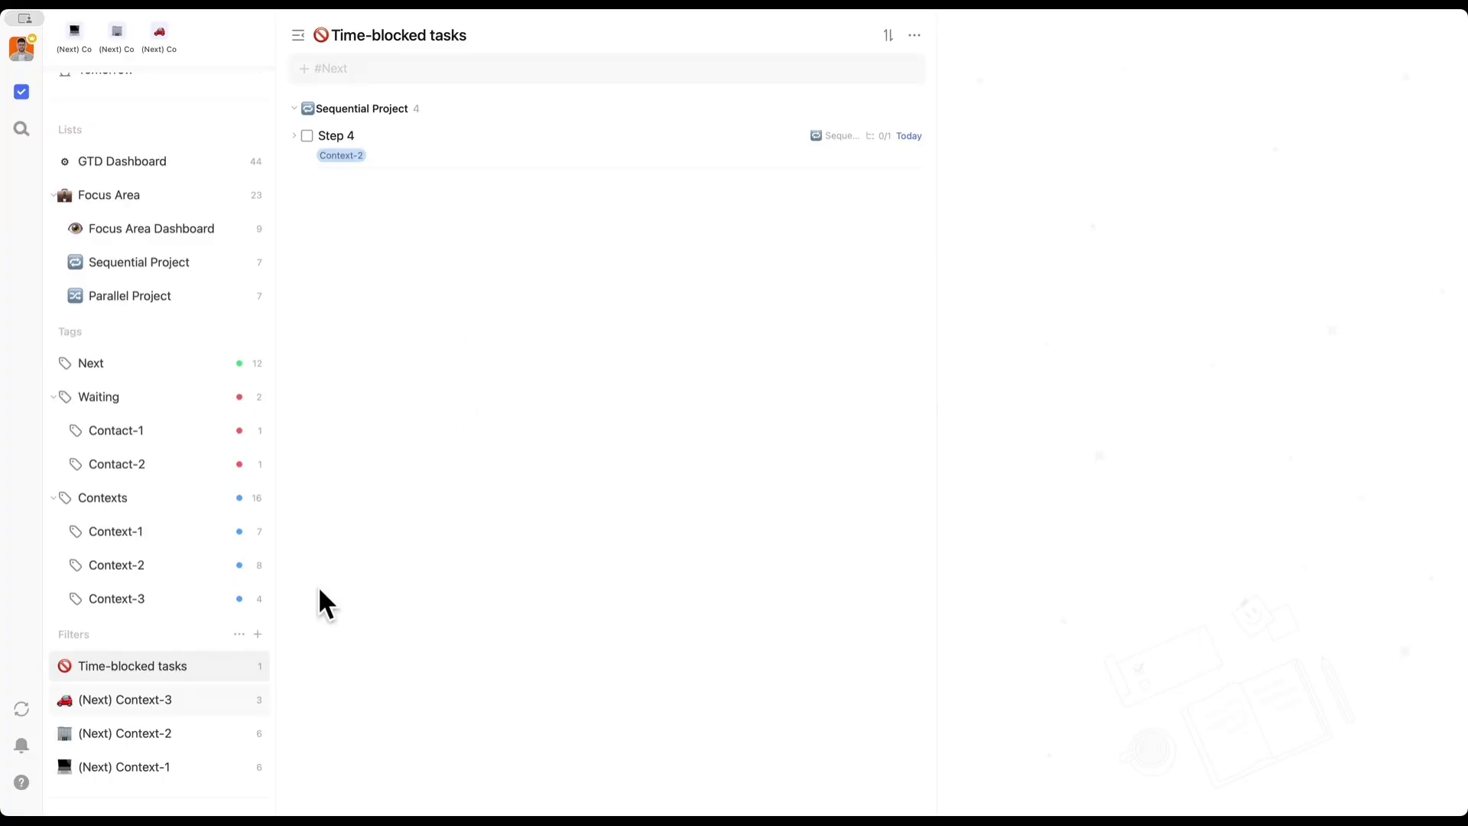
Open the Time-blocked tasks filter for editing and examine which tags its exclusion condition covers.
right_click(173, 664)
click(186, 674)
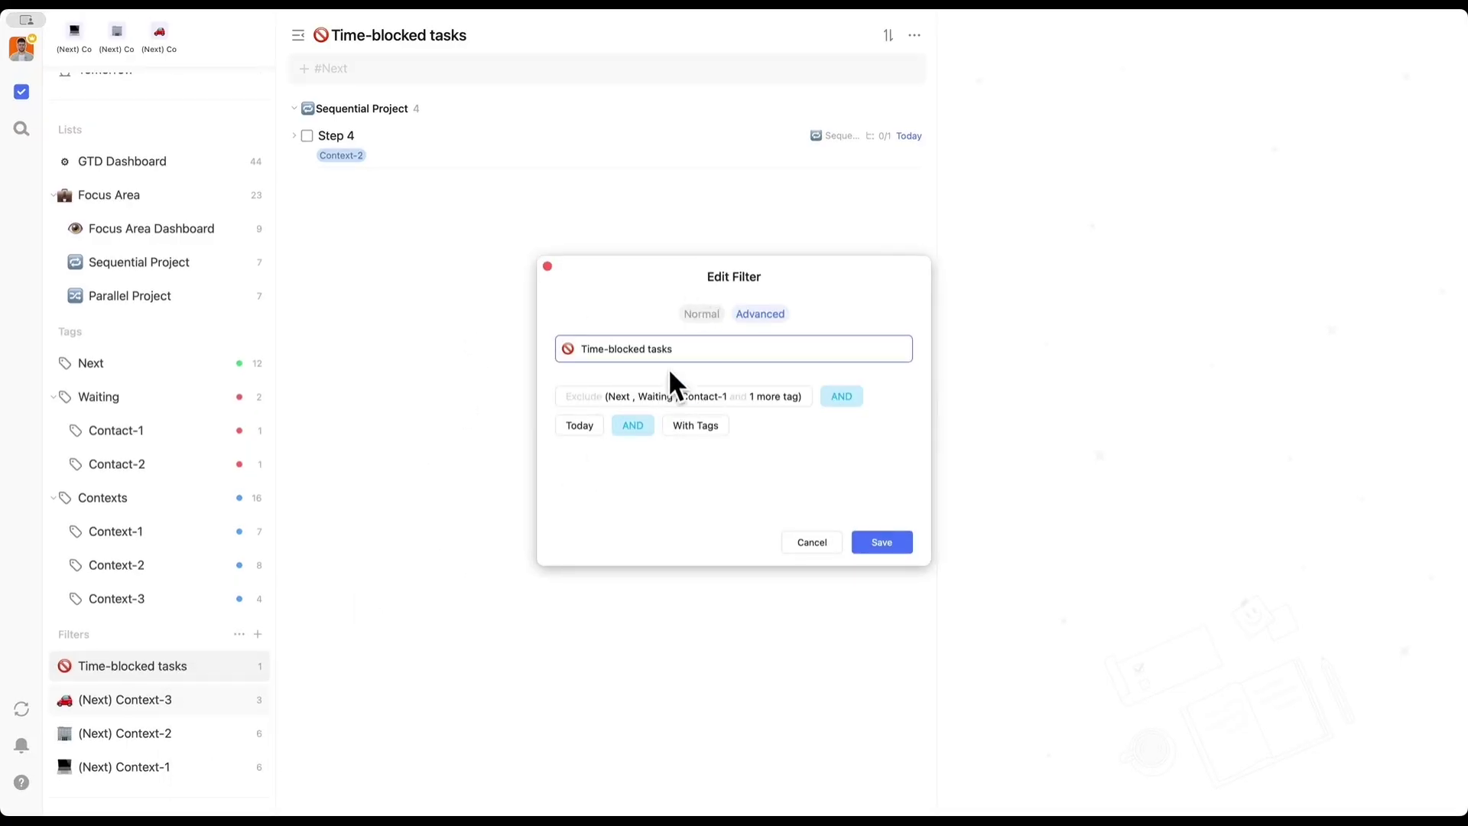
click(610, 393)
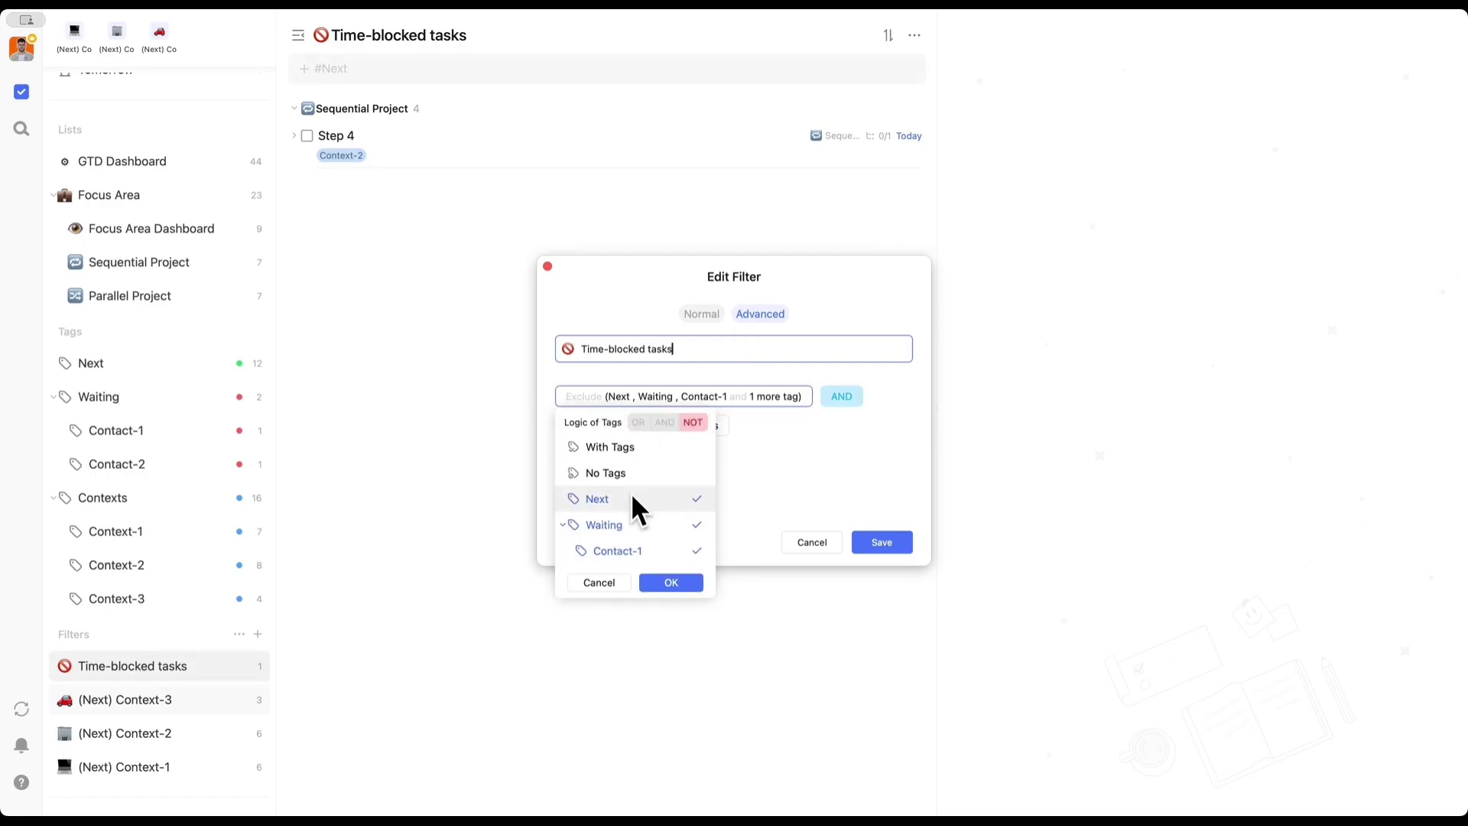
scroll(630, 505, down, 1)
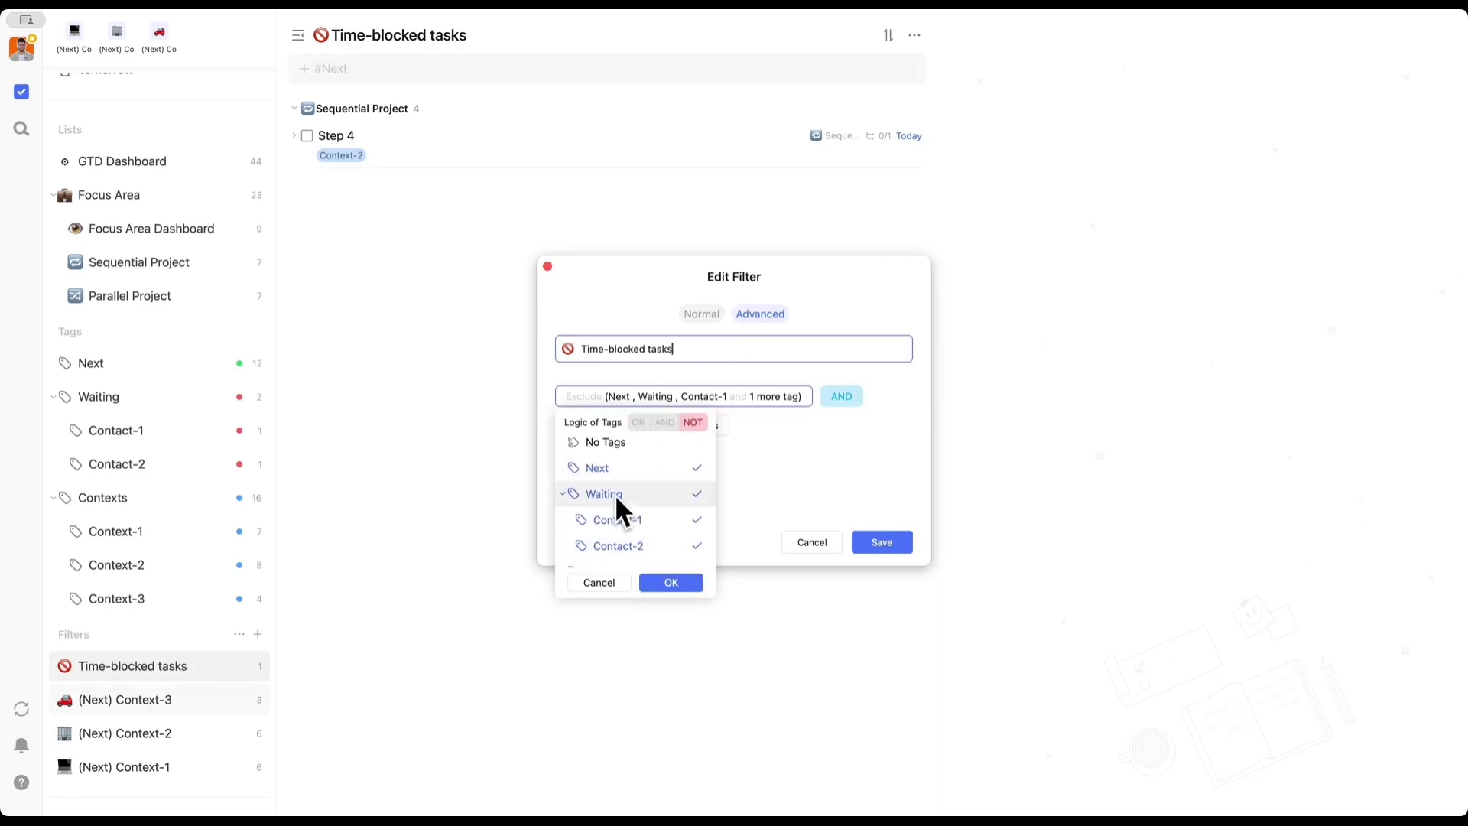
click(772, 466)
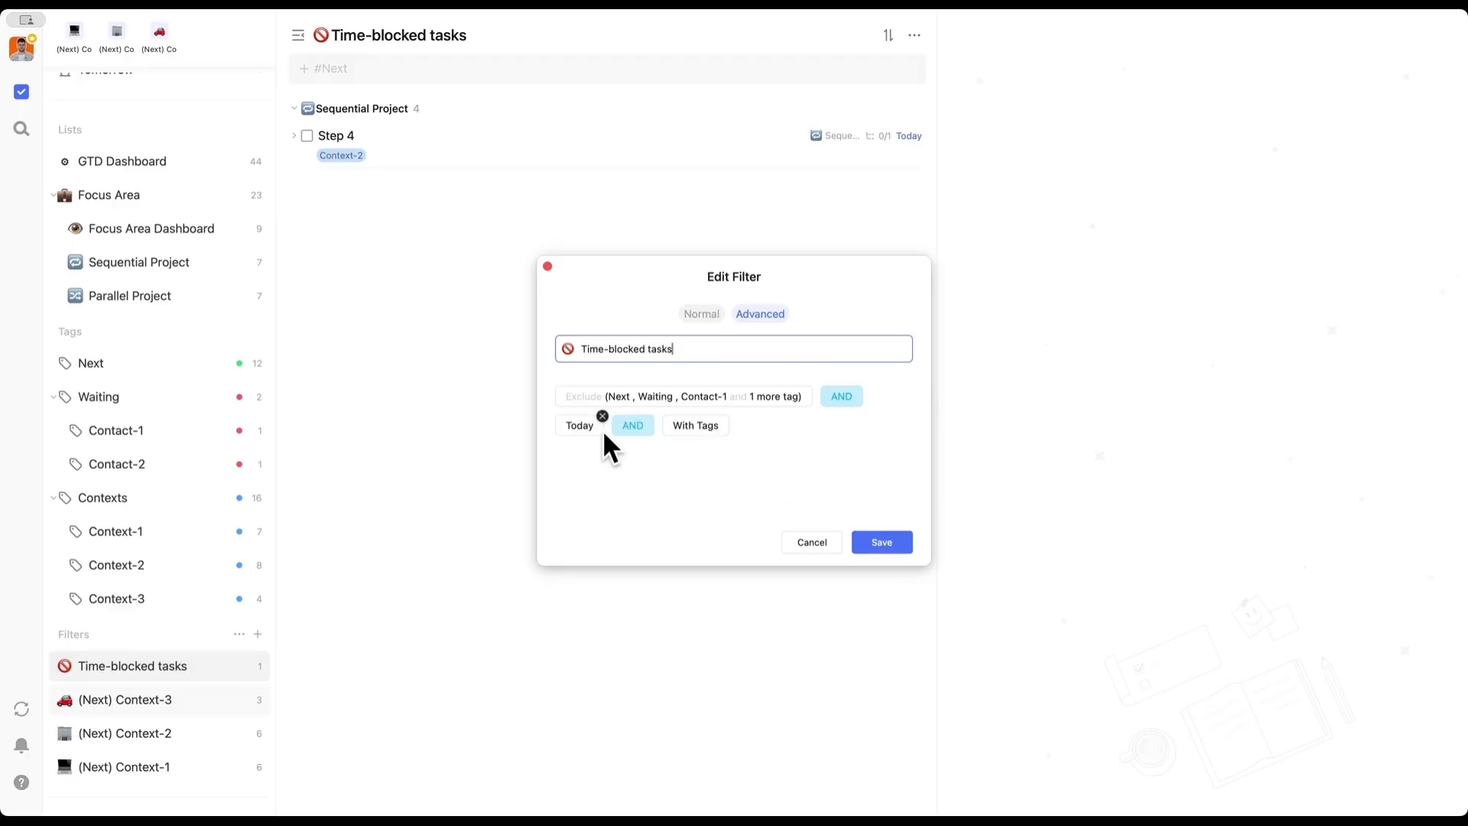
Examine the Today date condition and the With Tags condition of the Time-blocked tasks filter, and save the filter.
mouse_move(835, 392)
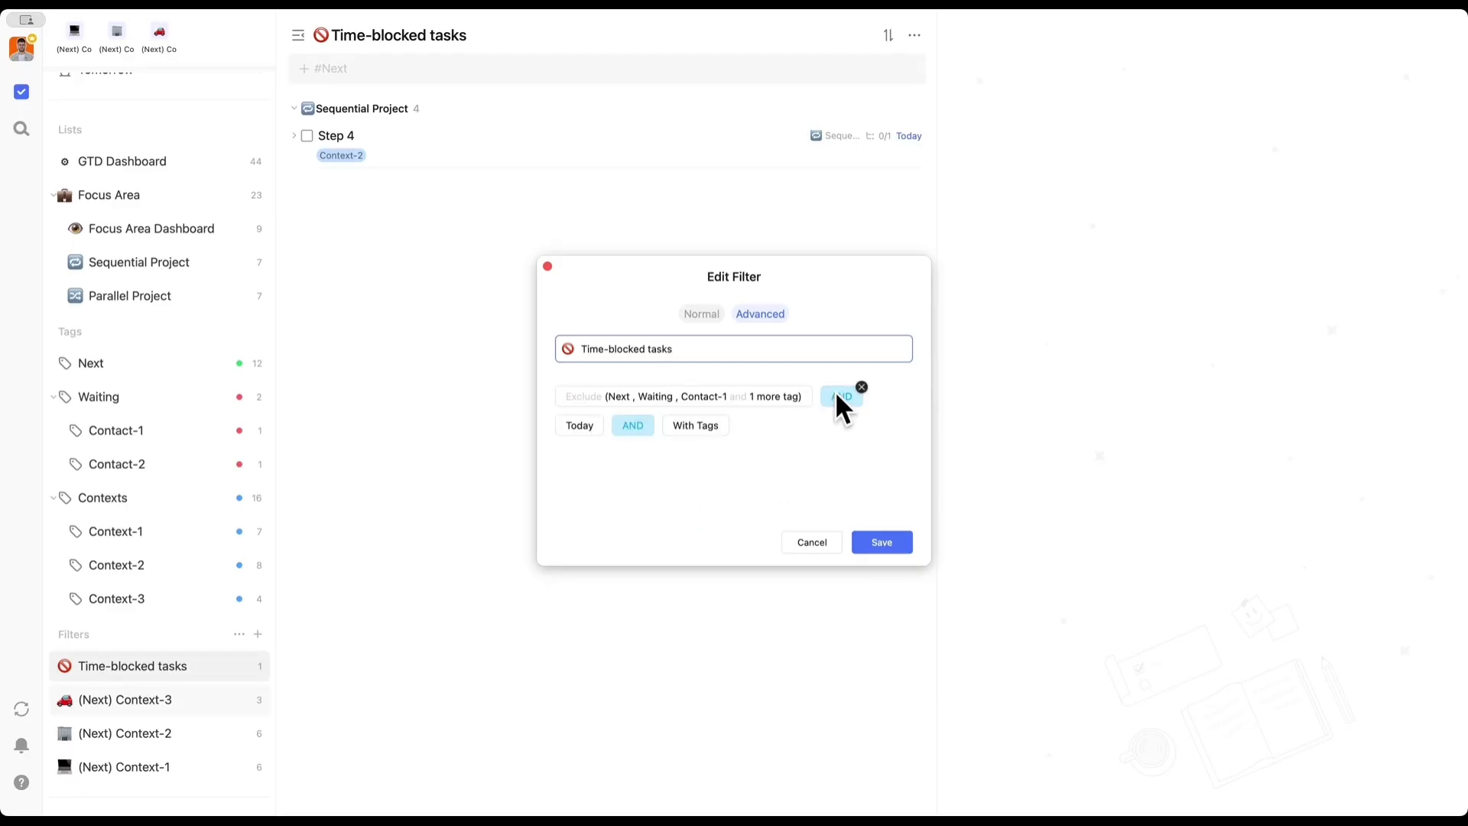
click(582, 426)
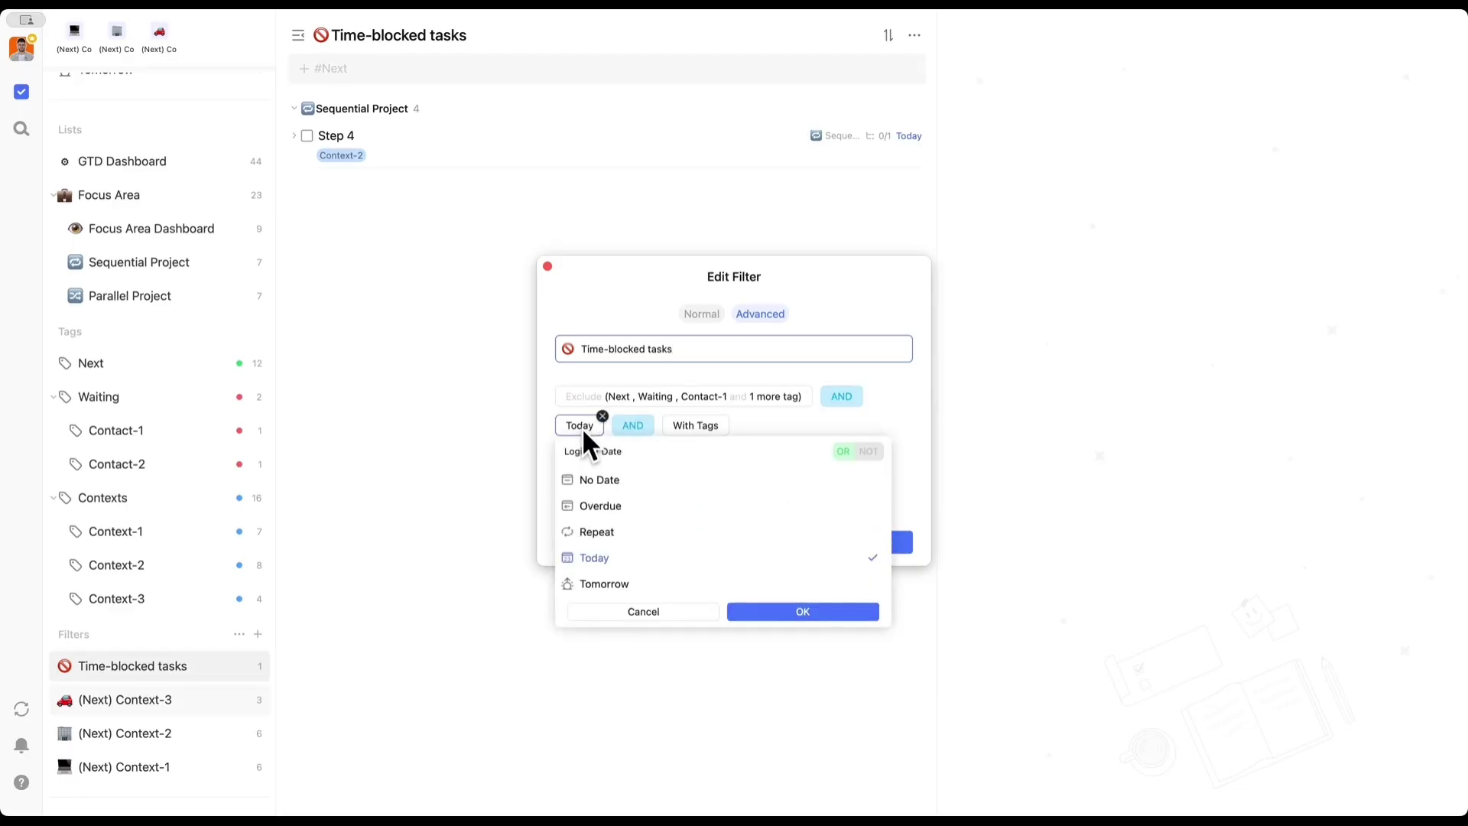
click(776, 421)
mouse_move(644, 433)
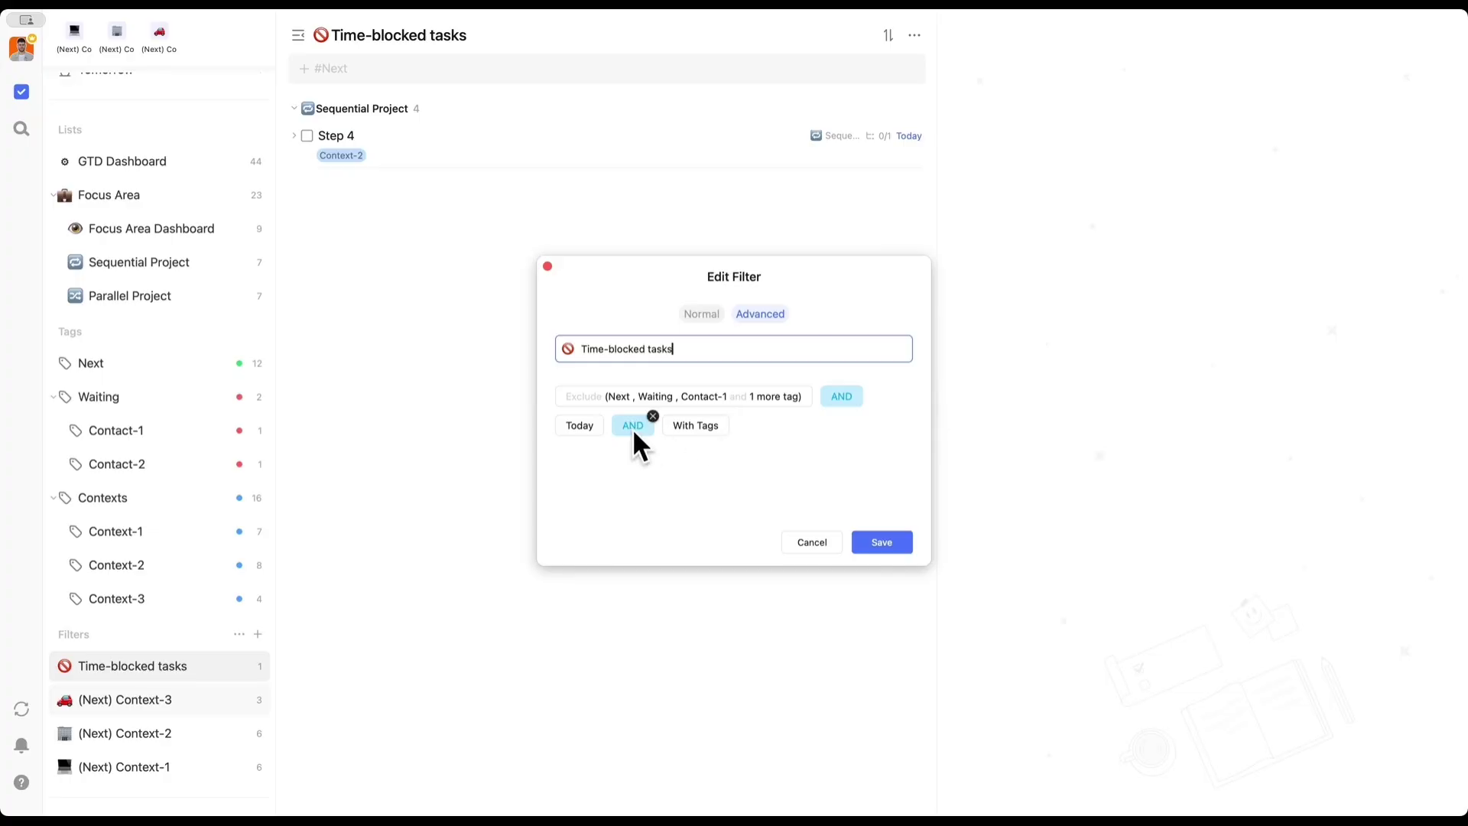
click(699, 428)
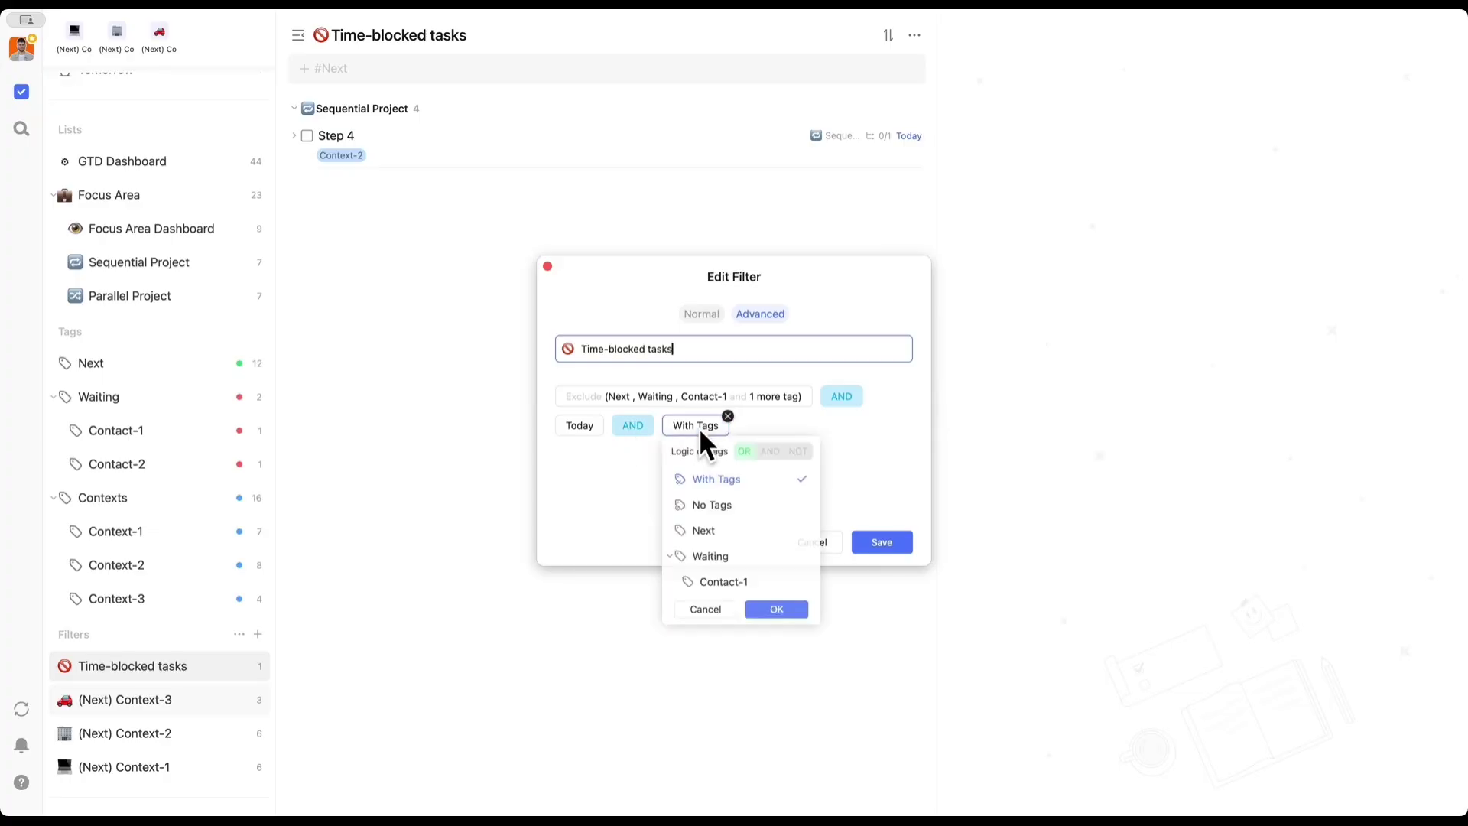
click(771, 419)
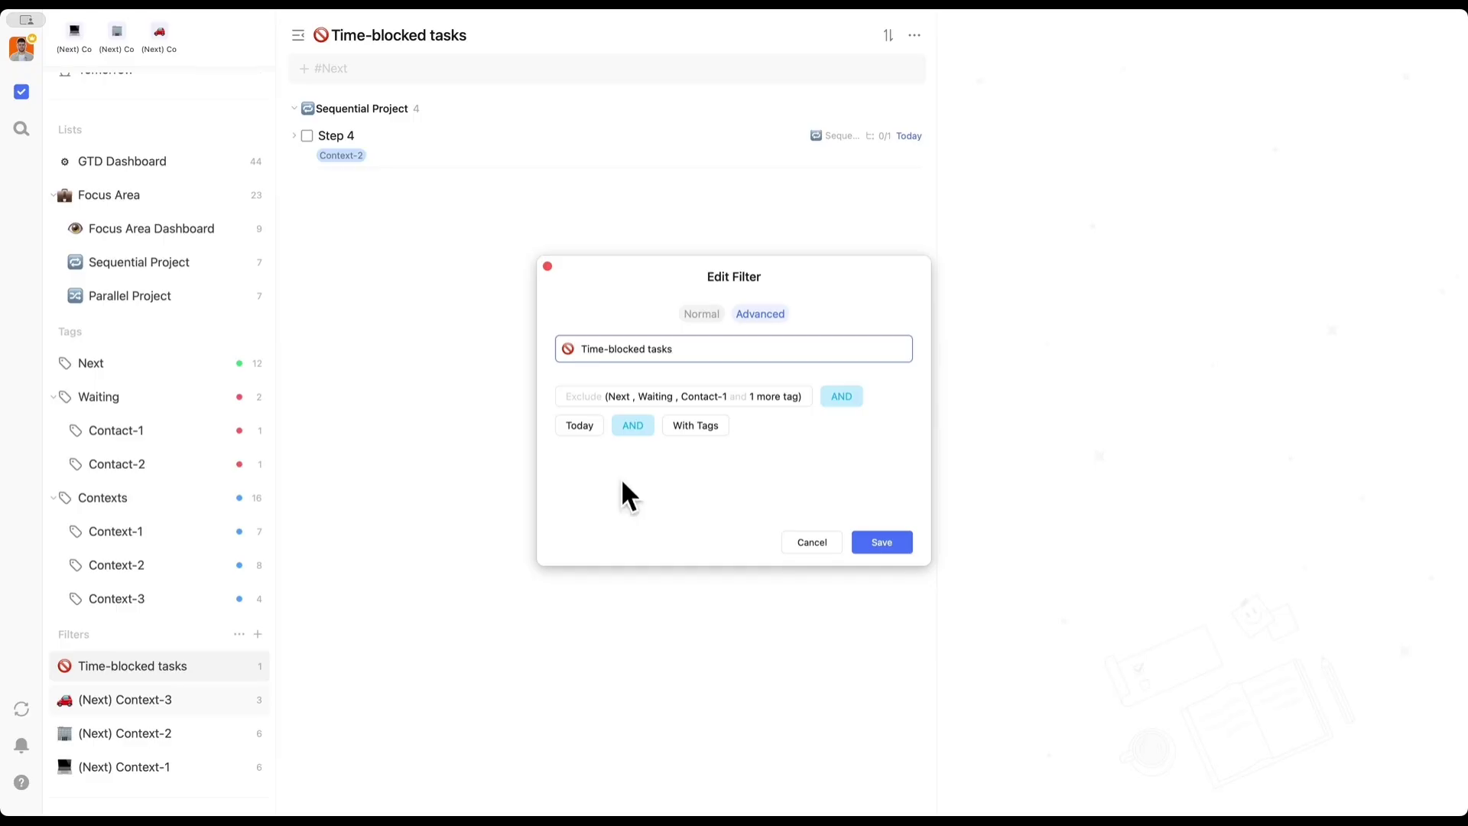
click(865, 539)
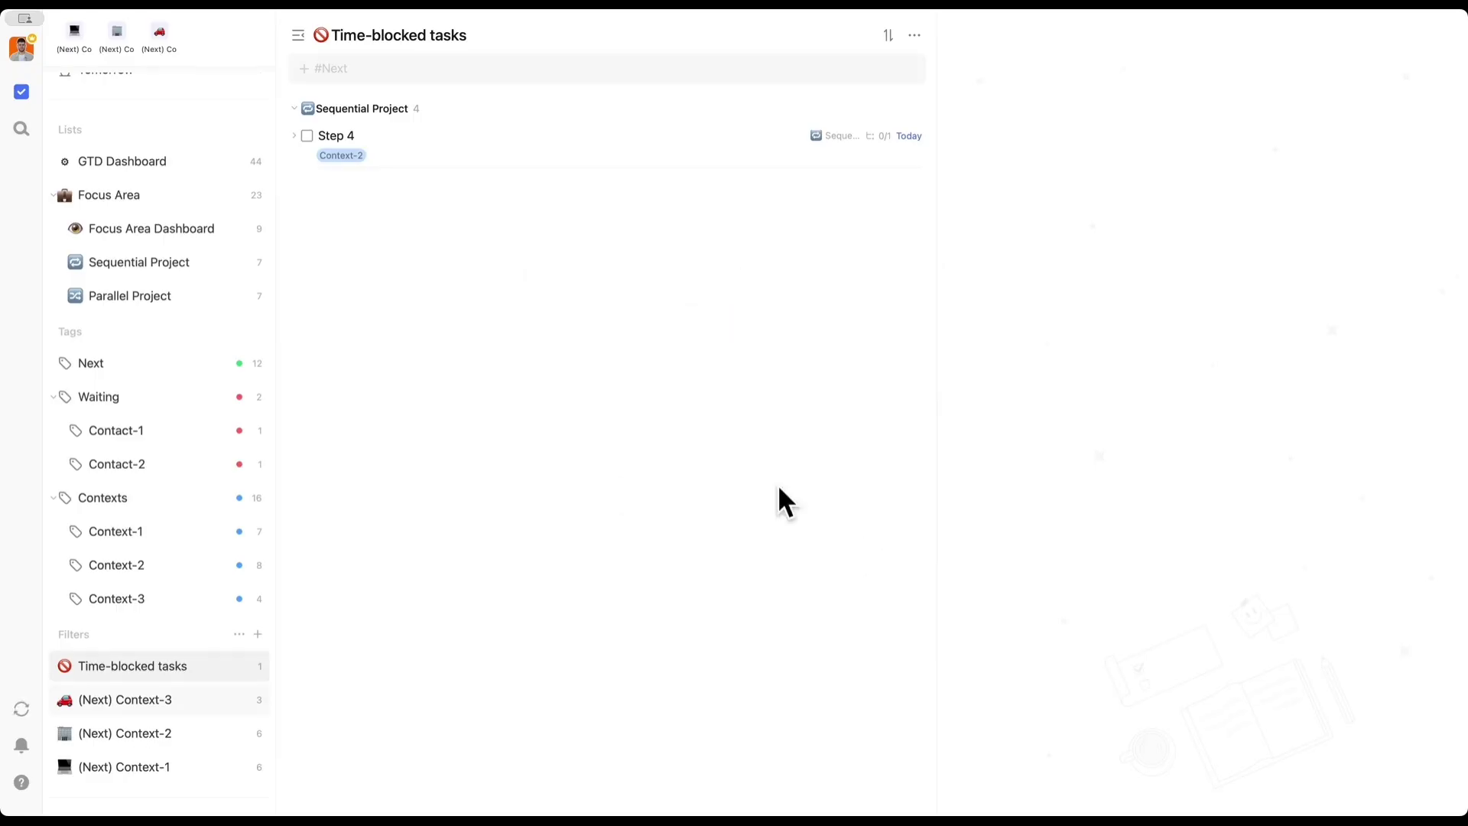
Complete subtasks Step 1, Step 2 and Step 3 of the time-blocked task Step 4, and add the Next tag to Step 4.
click(443, 129)
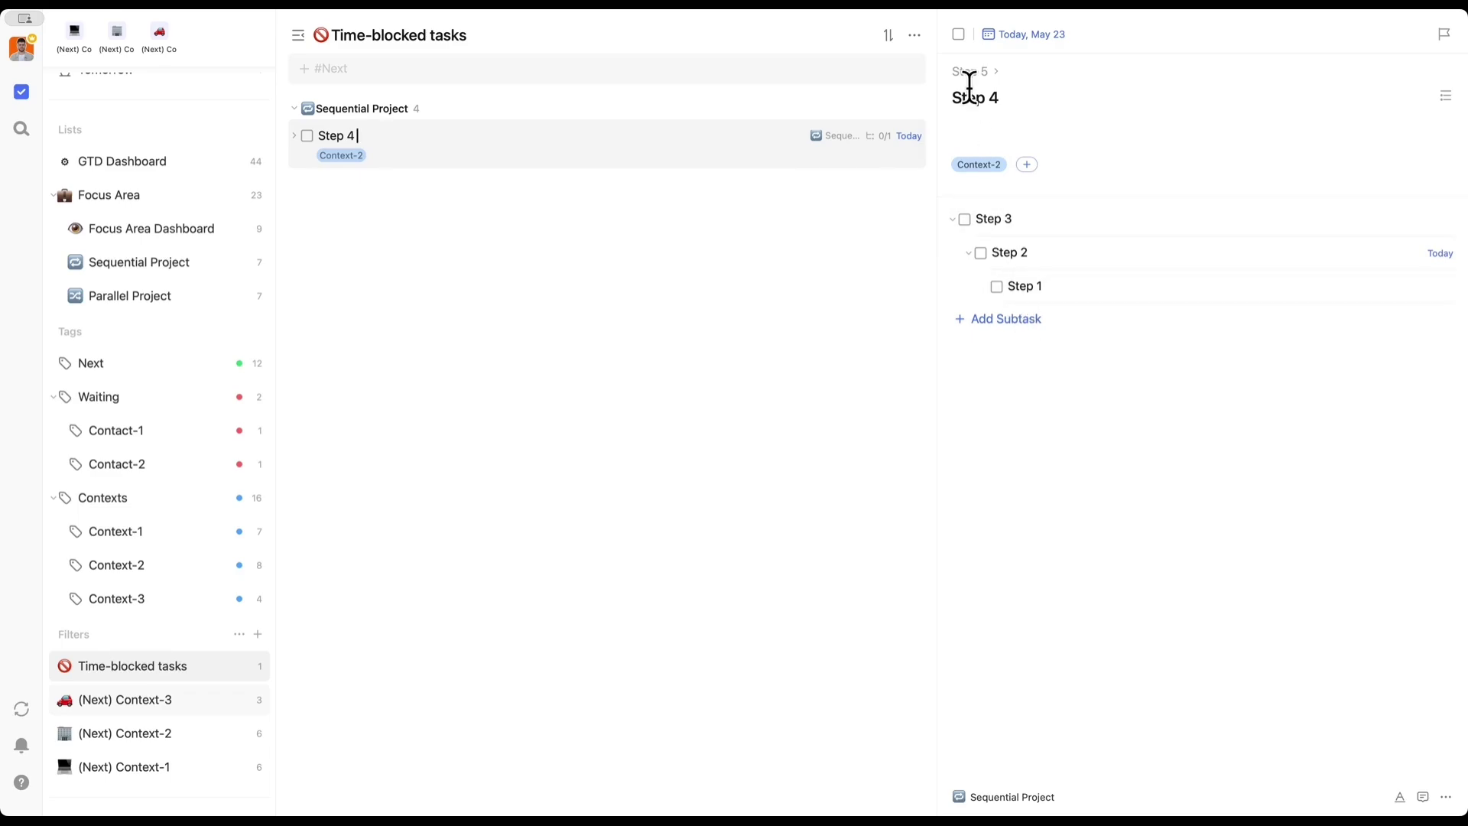
click(997, 286)
click(981, 253)
click(965, 219)
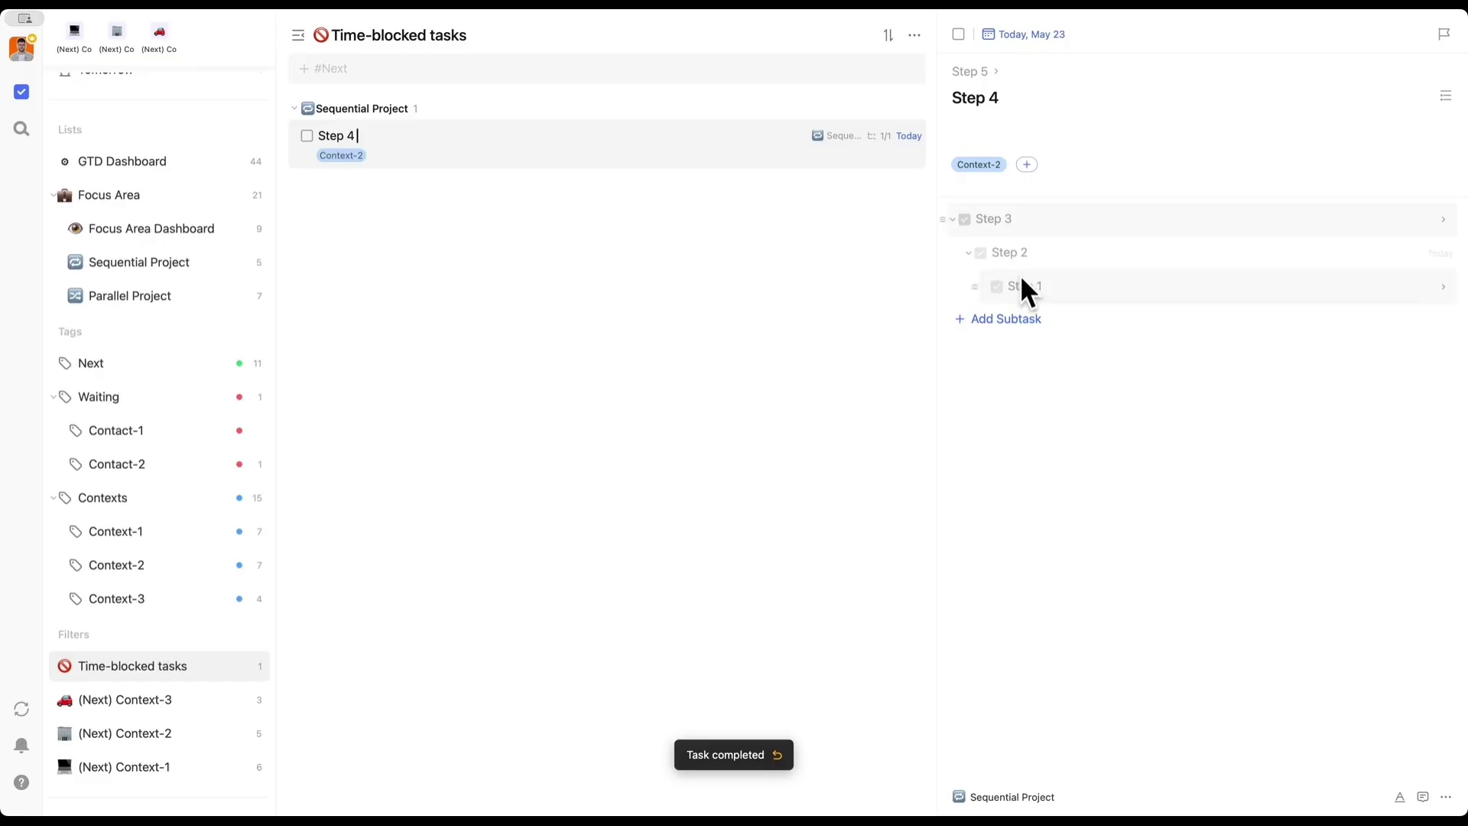
click(1027, 165)
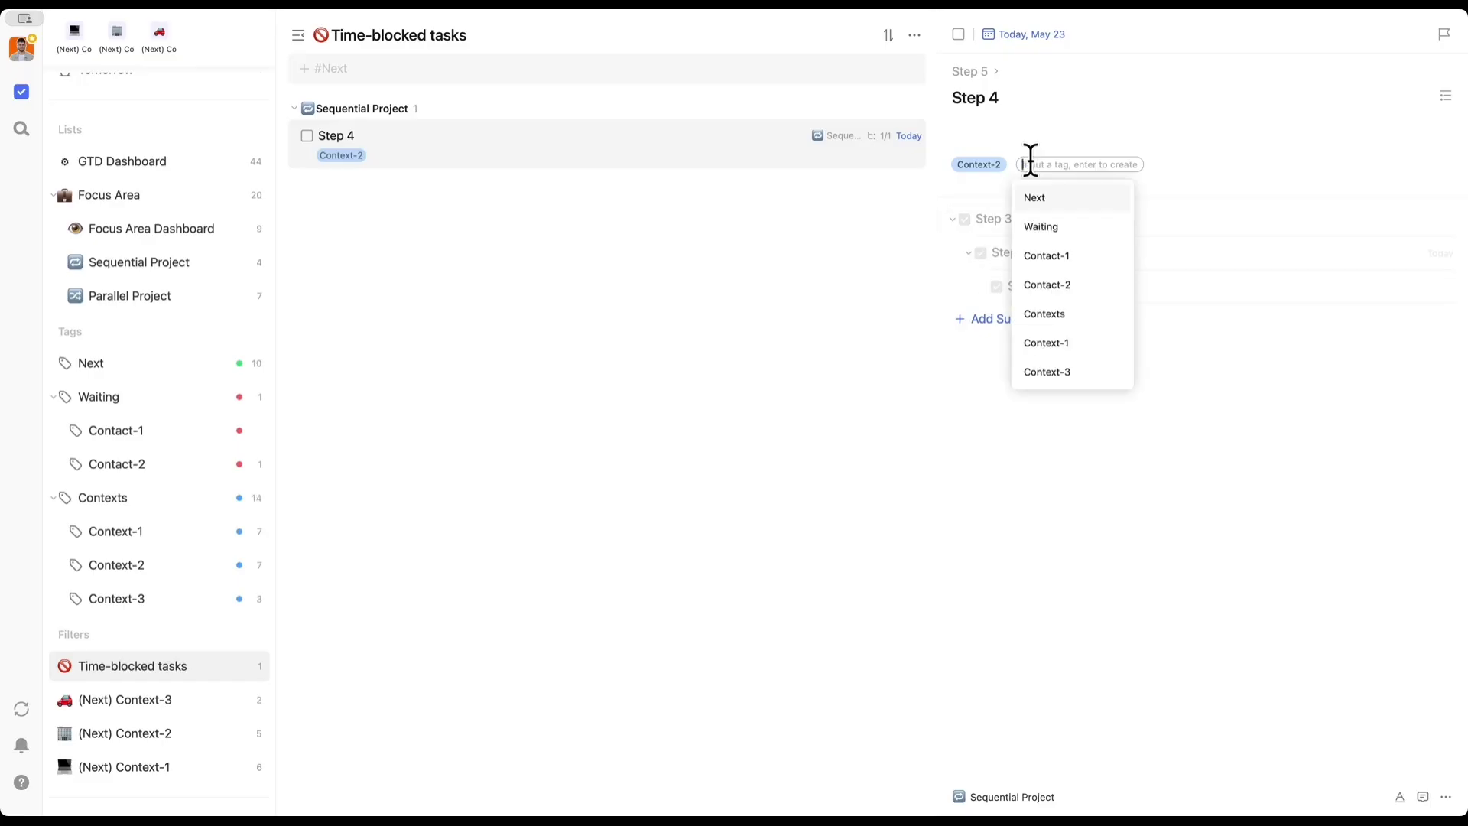
click(1038, 197)
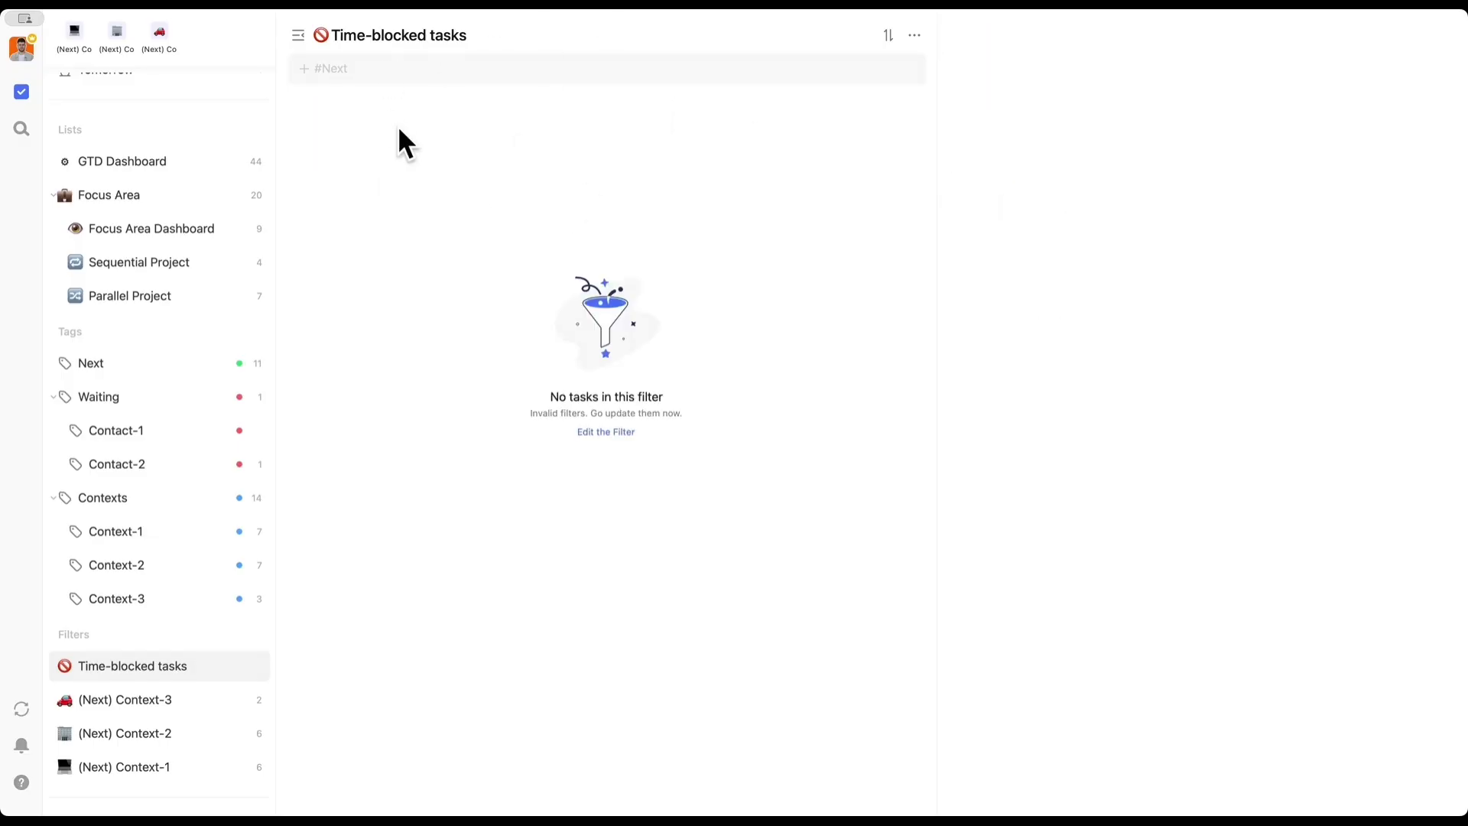
Open the GTD Dashboard and complete the Check/Clear Time-blocked Tasks routine.
scroll(183, 415, up, 3)
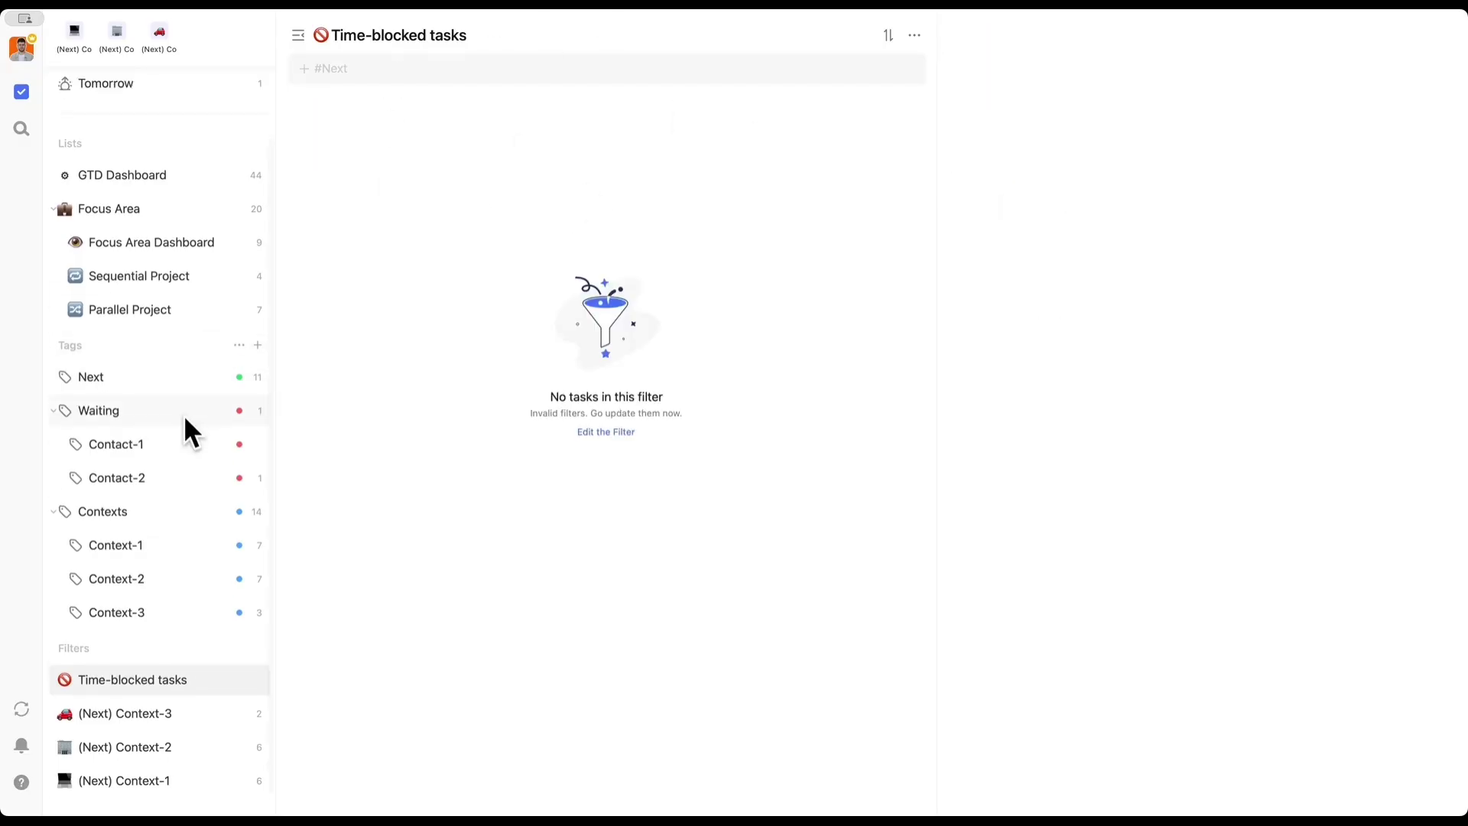
scroll(197, 727, down, 1)
scroll(197, 420, up, 1)
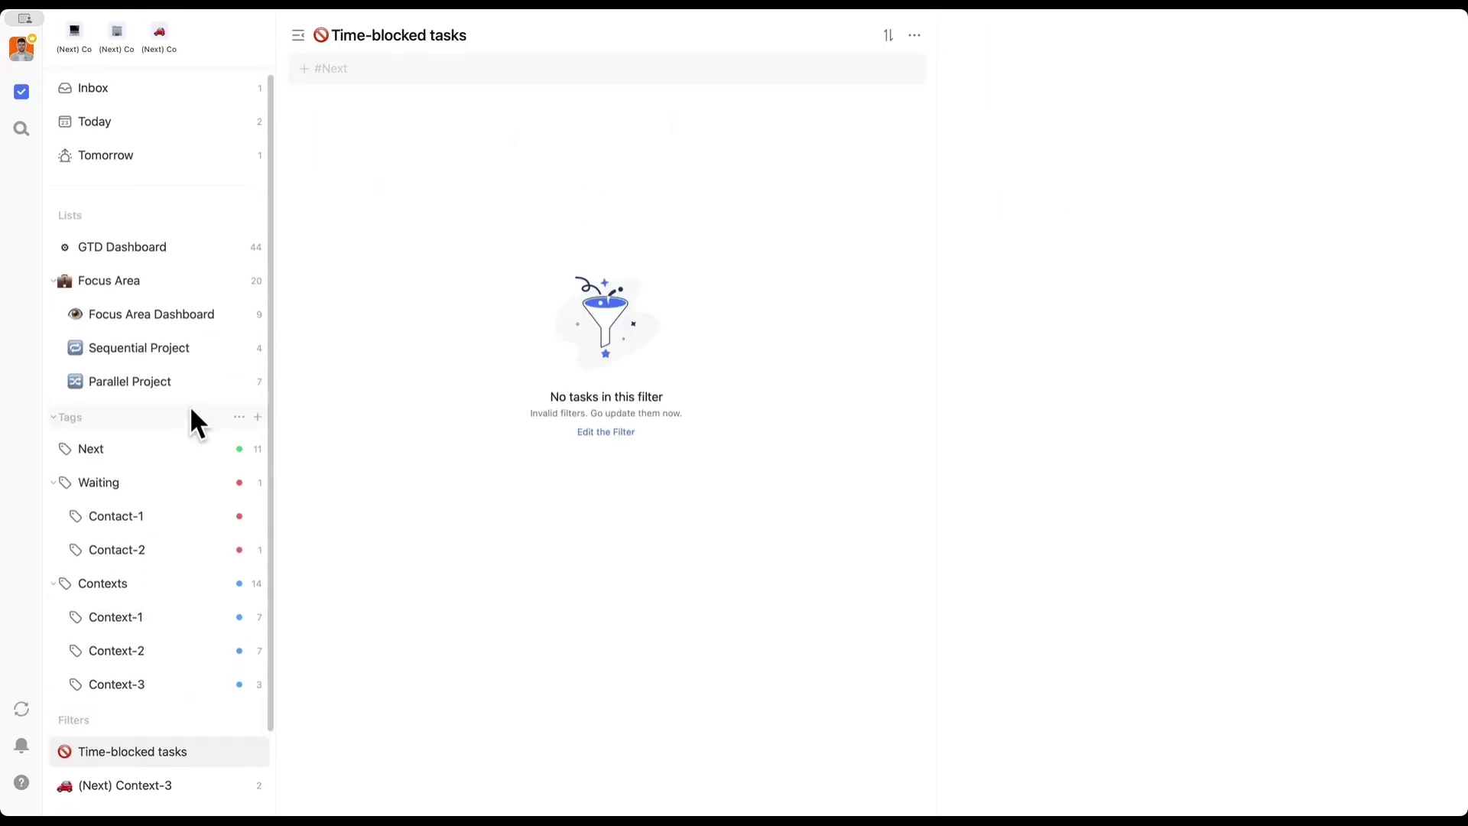
click(171, 246)
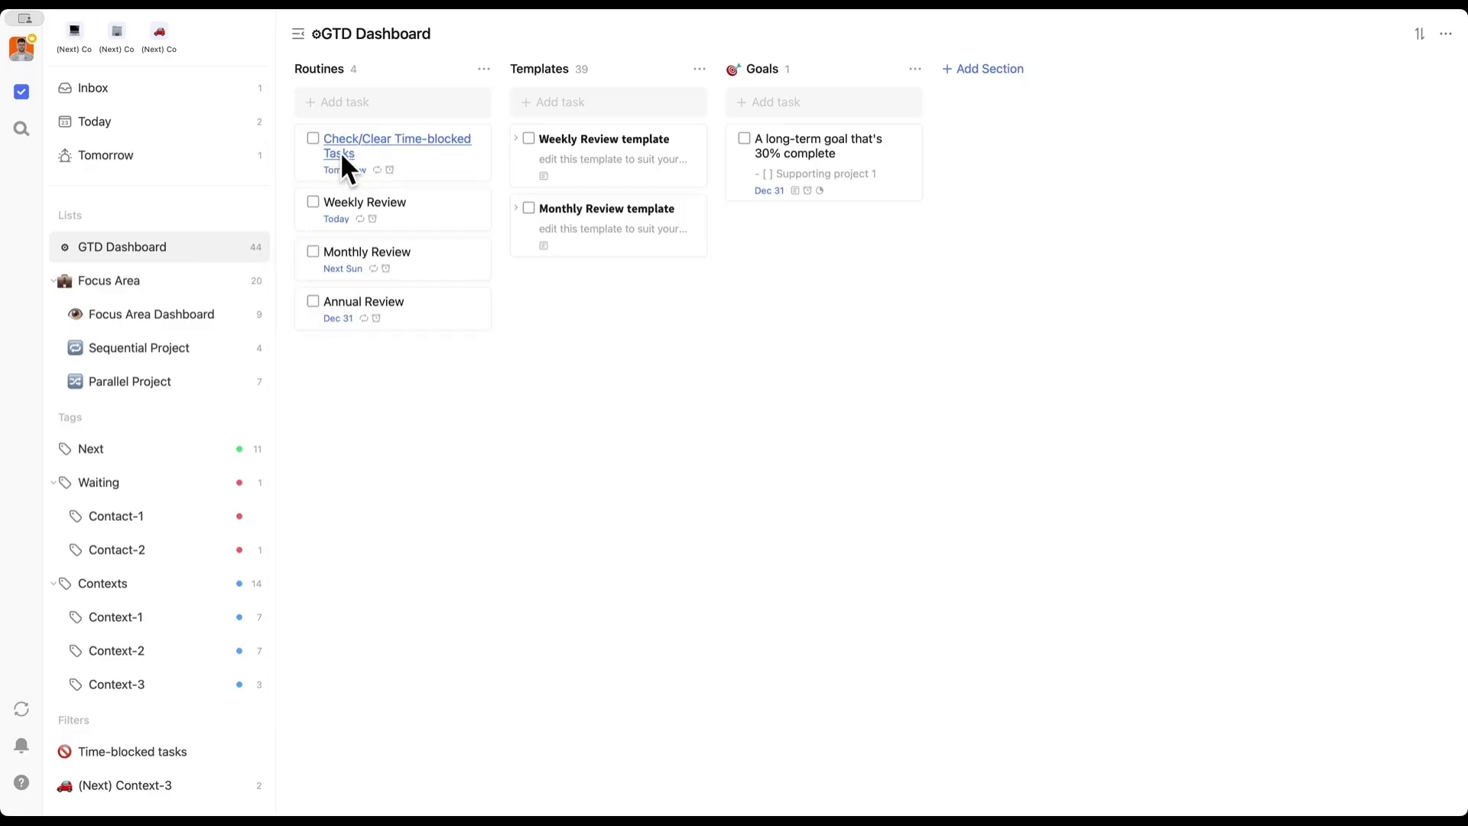
click(314, 138)
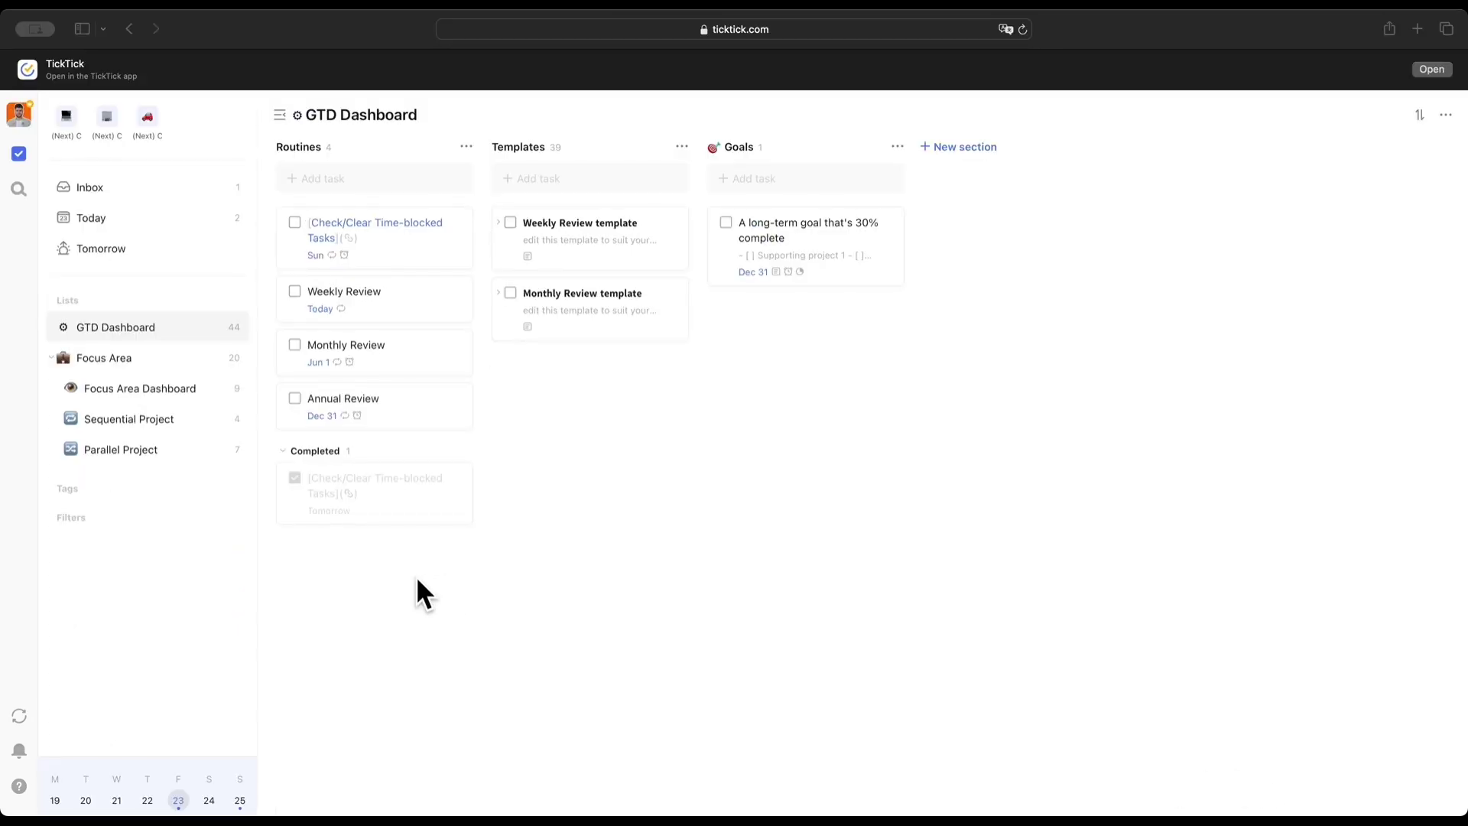
In the TickTick web version, open the account settings and generate a backup.
click(18, 114)
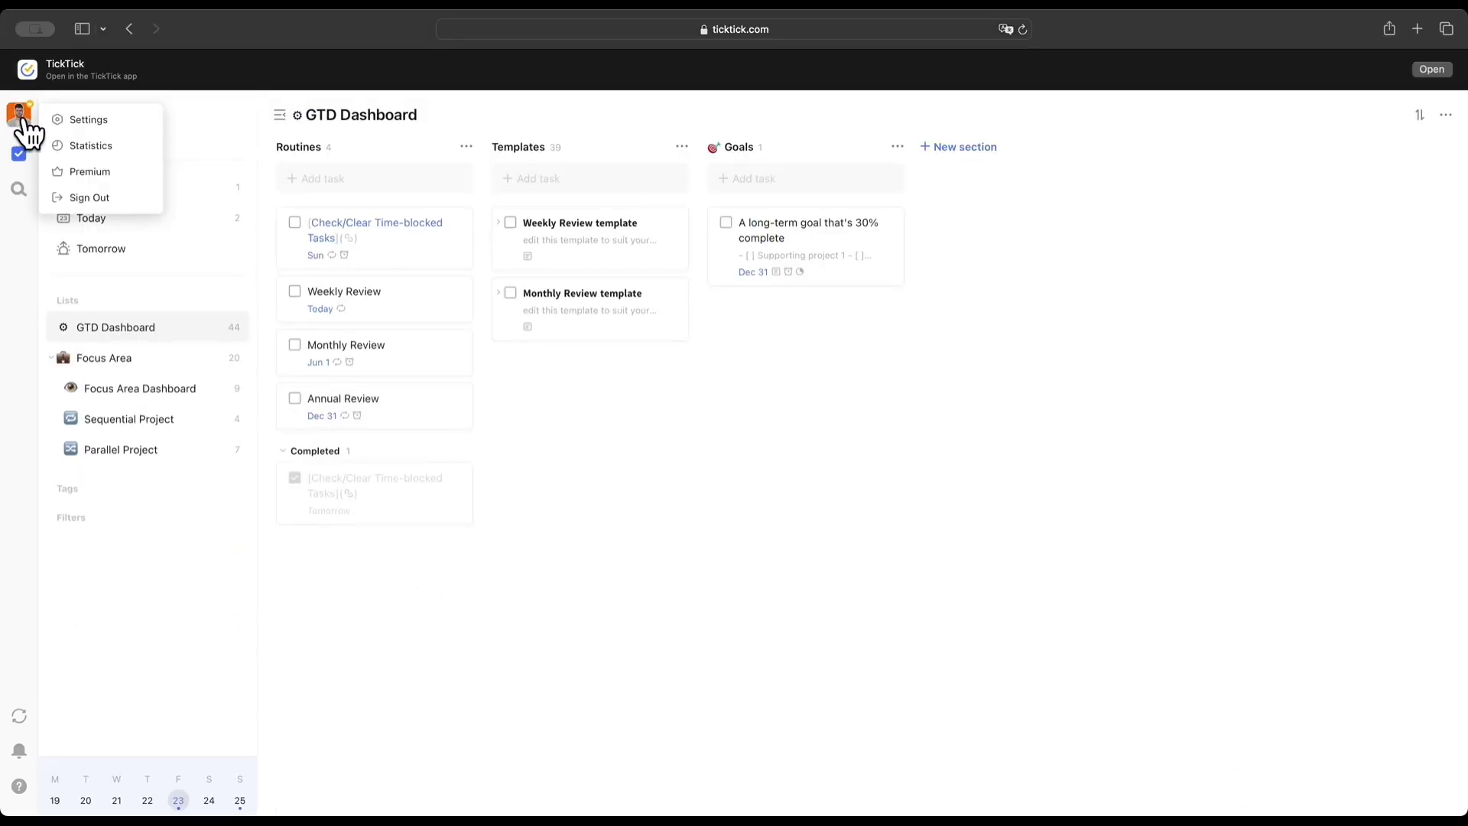
click(63, 121)
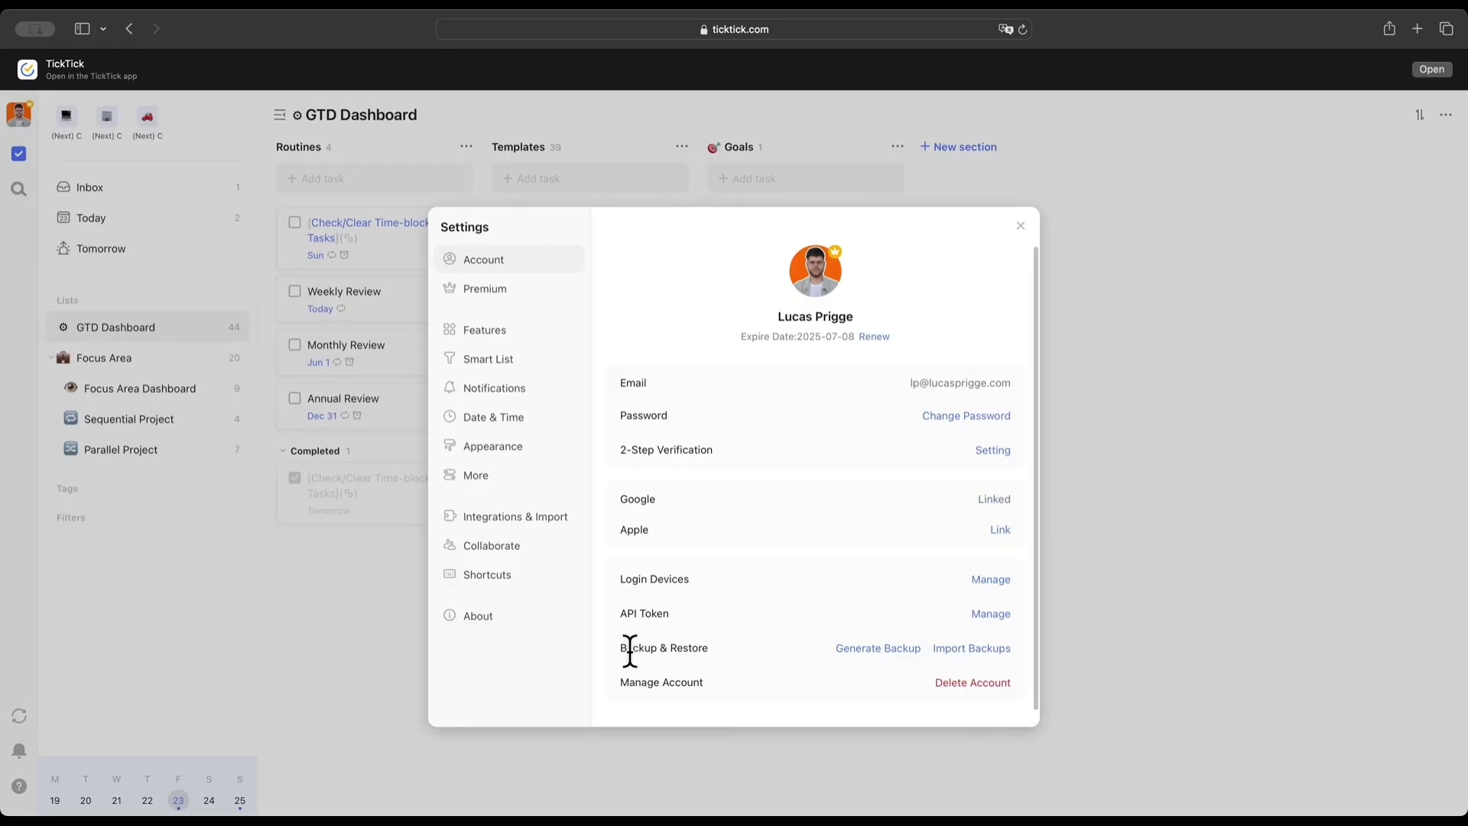
drag(623, 648, 736, 644)
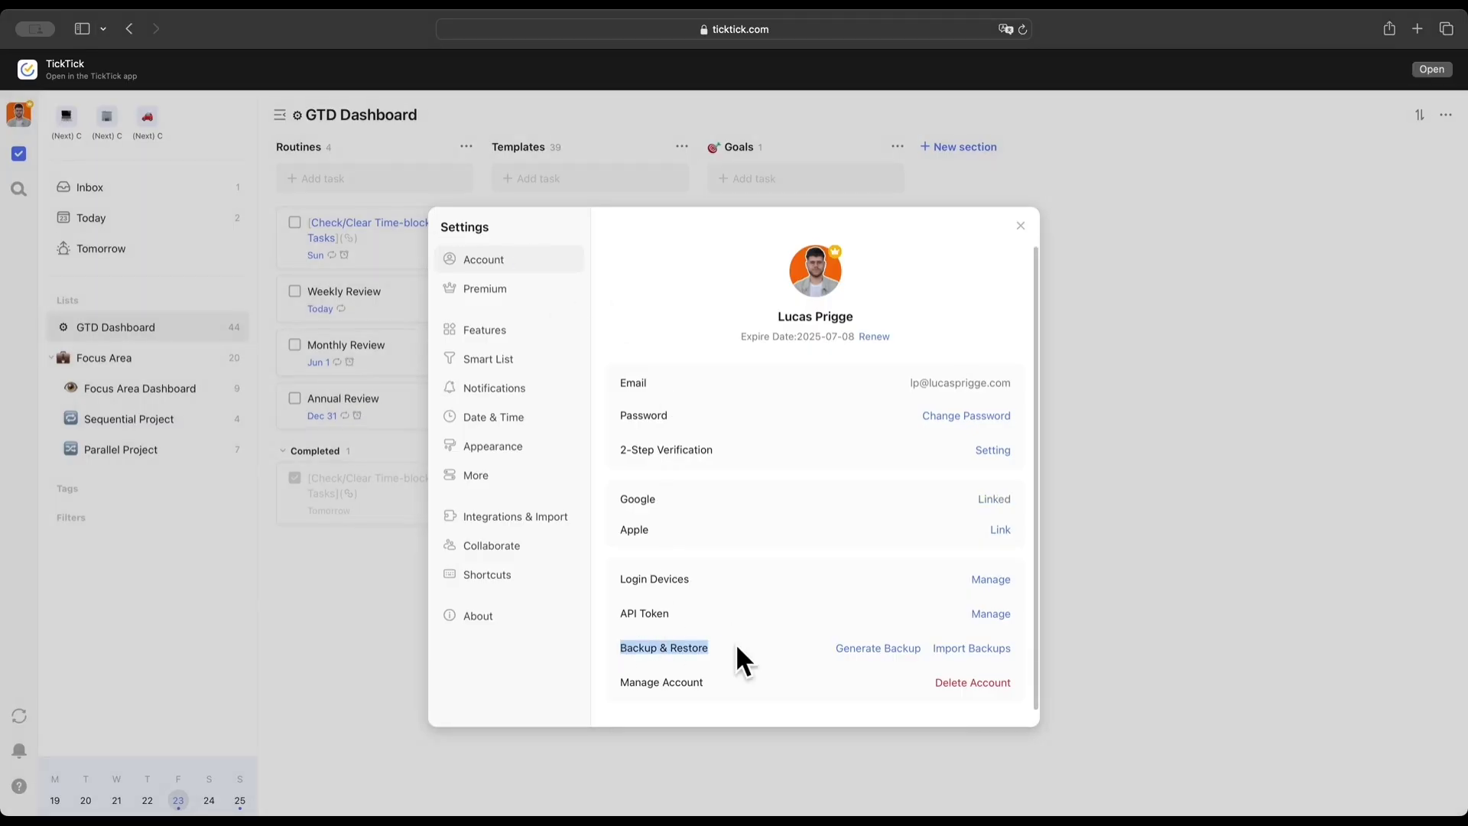
click(736, 644)
click(878, 648)
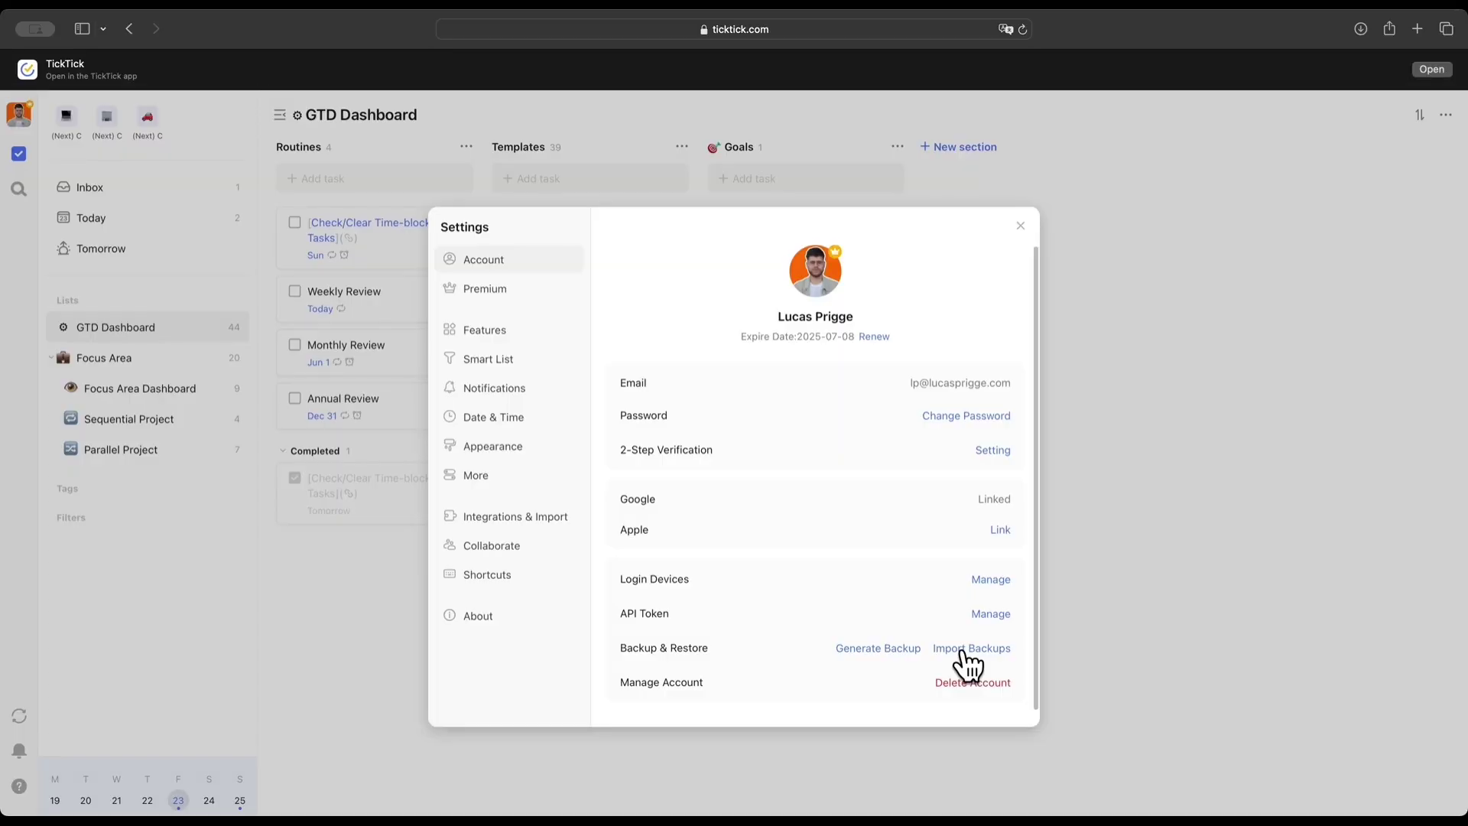
Import the backup file TickTick-backup-2025-05-23.csv from the Downloads folder.
click(967, 649)
click(659, 341)
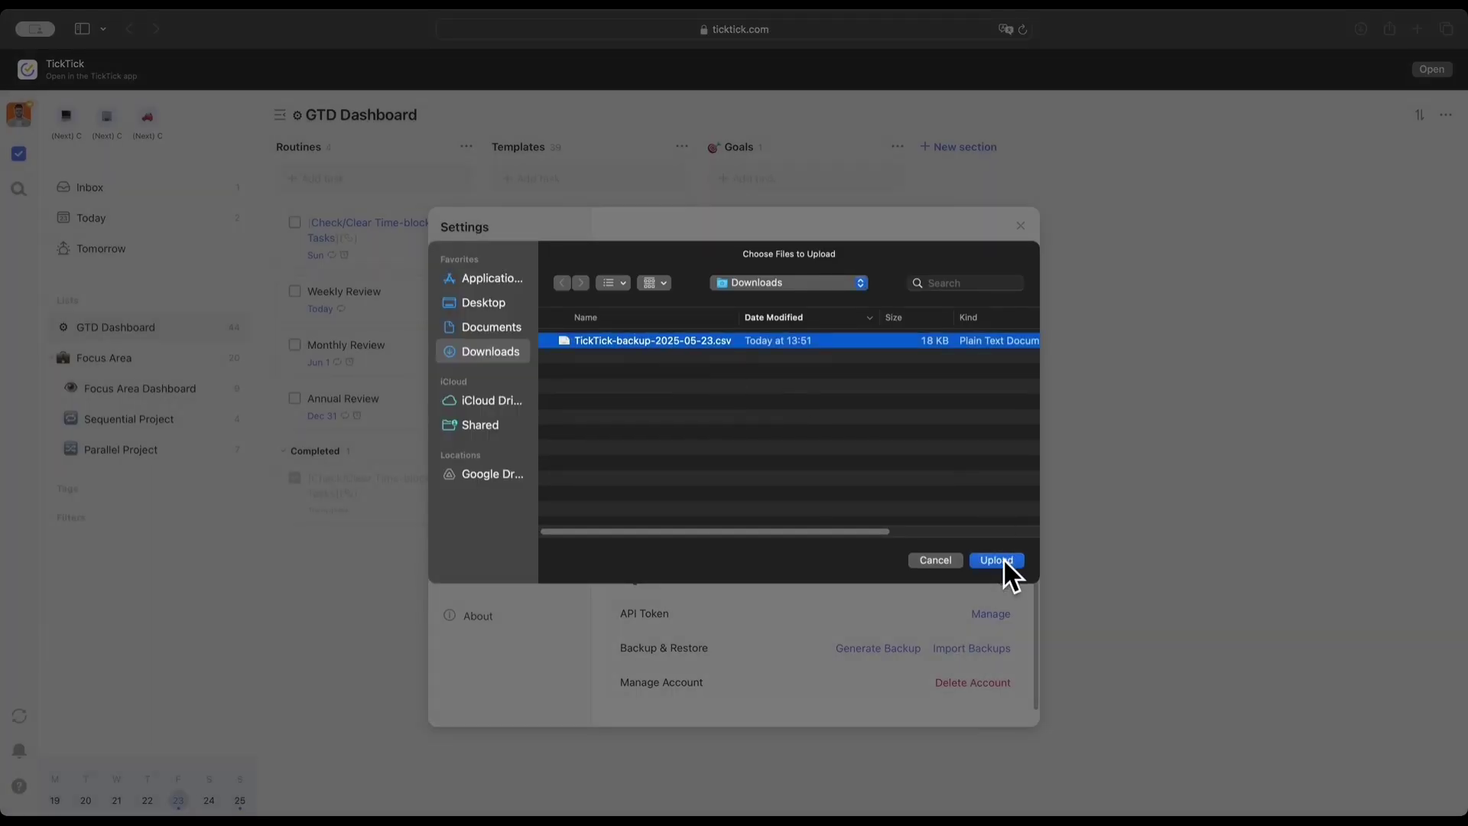
click(1003, 558)
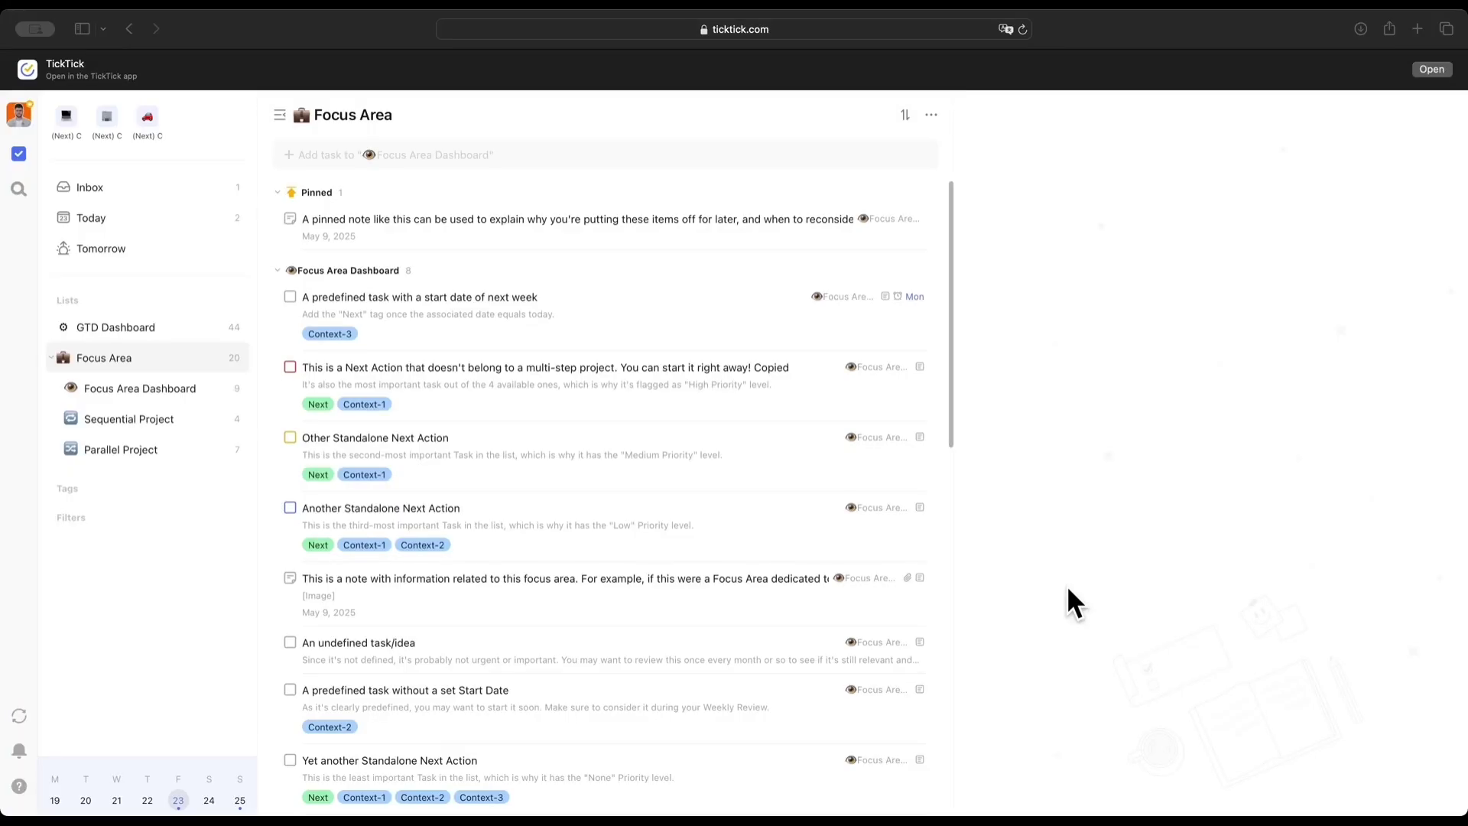